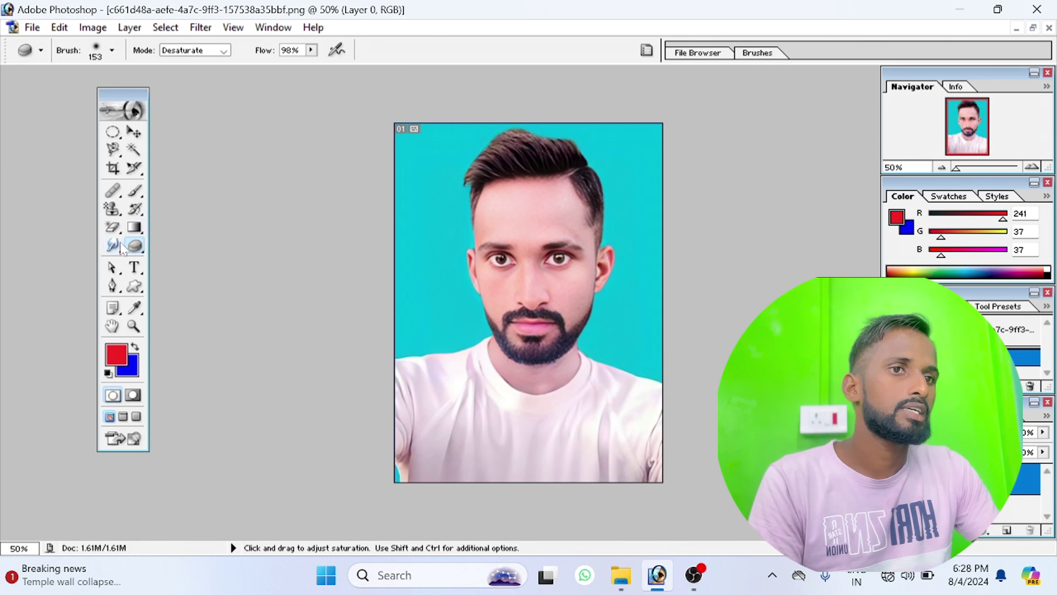
Select the Healing Brush and zoom in slightly on the portrait.
click(108, 193)
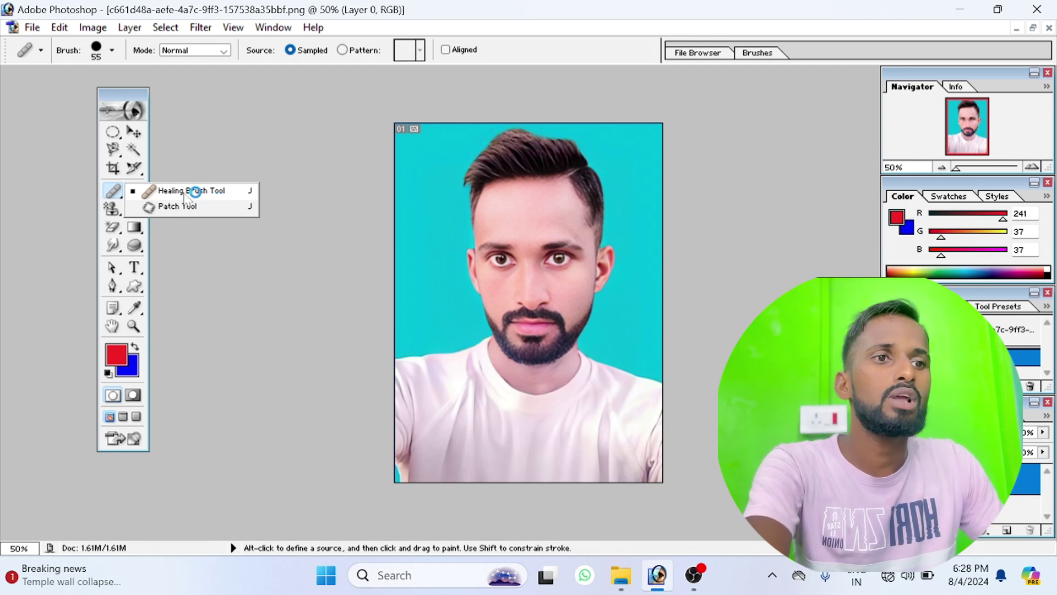
click(185, 191)
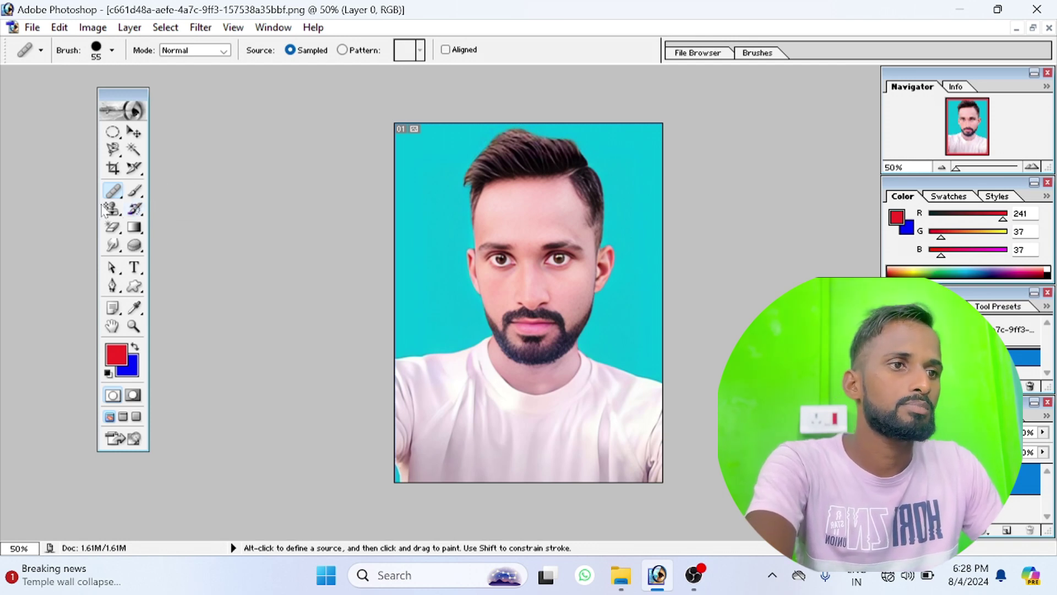
key(ctrl+plus)
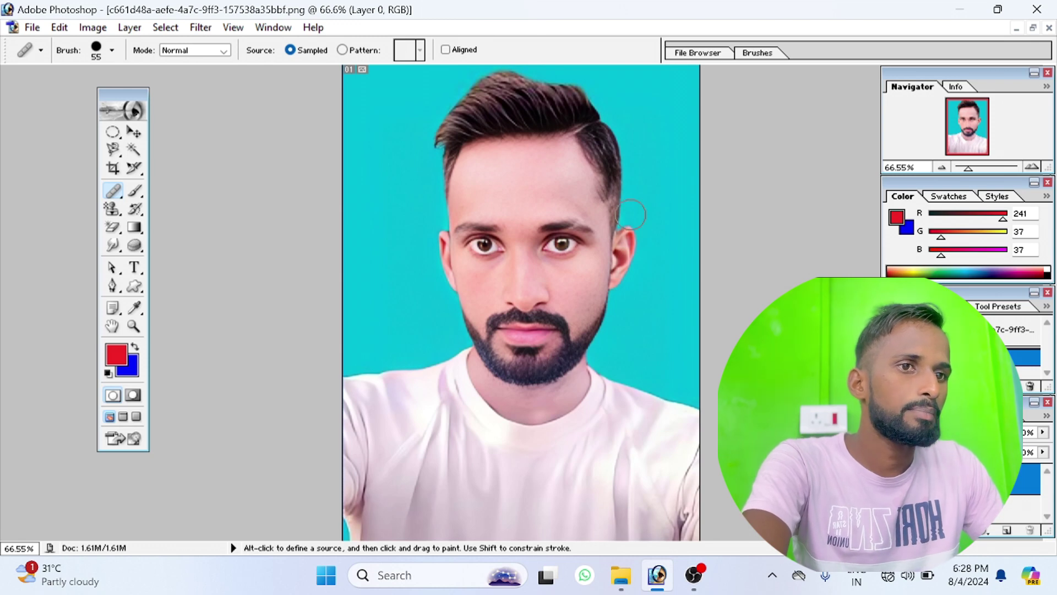
Paint a small red dot on the forehead and zoom in closely on it.
drag(133, 192, 194, 189)
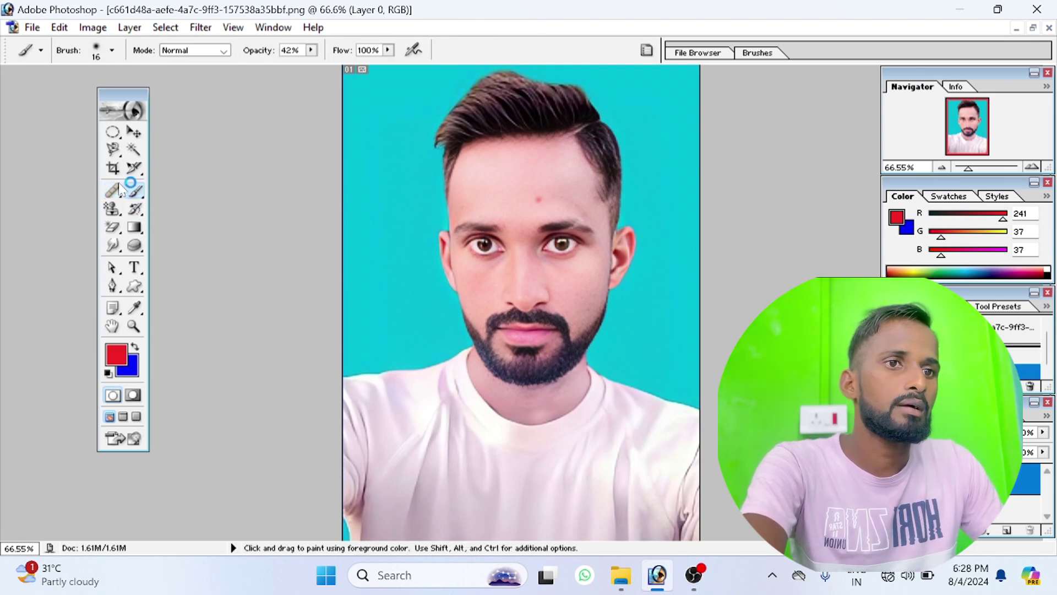
drag(114, 193, 207, 194)
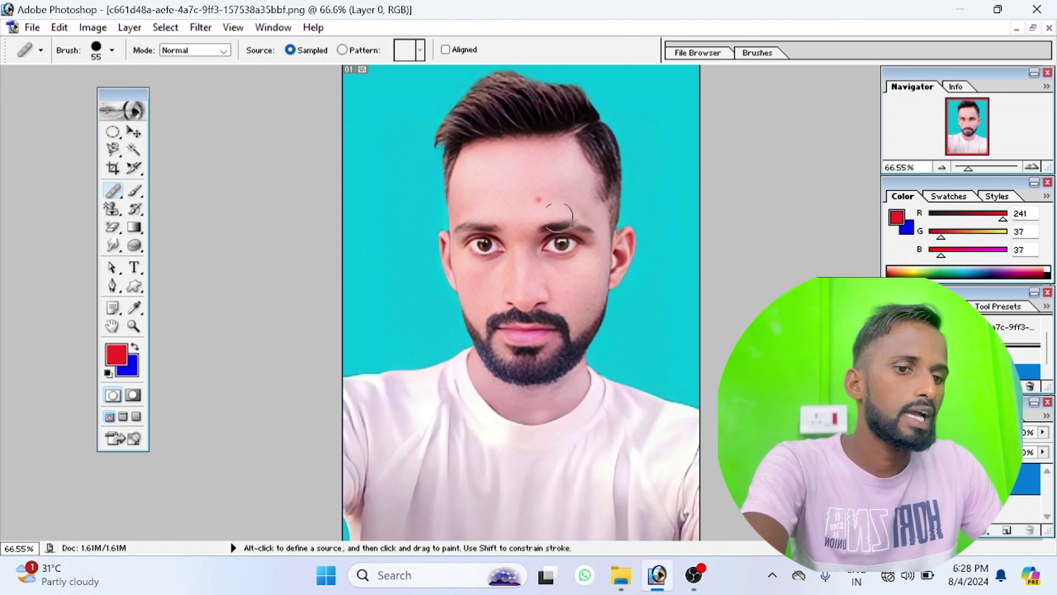
key(ctrl+plus)
key(ctrl+plus)
key(ctrl+plus)
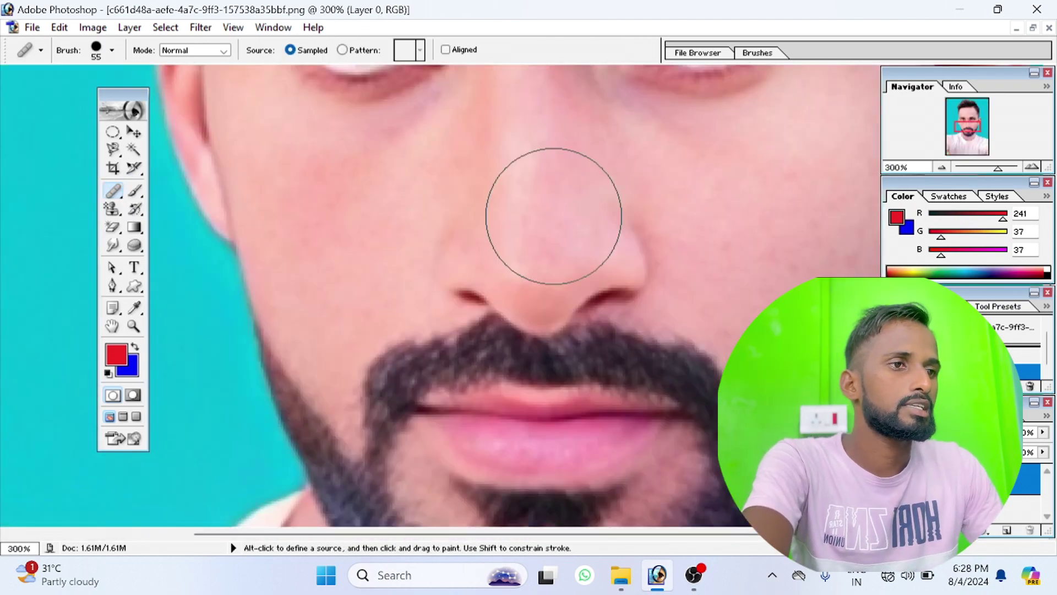
scroll(553, 216, up, 2)
scroll(583, 200, up, 5)
scroll(583, 201, up, 2)
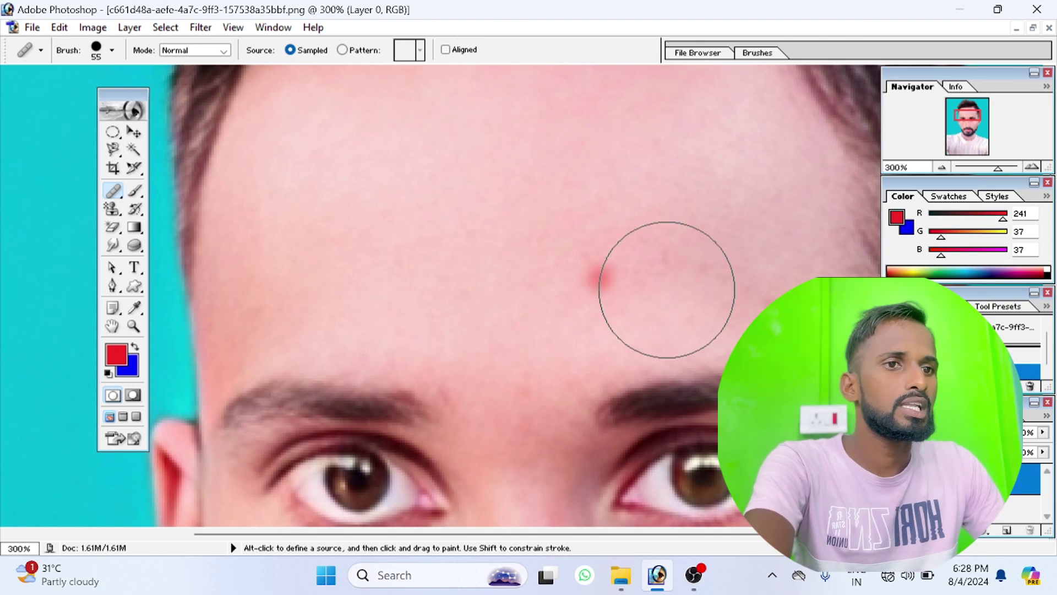
right_click(112, 192)
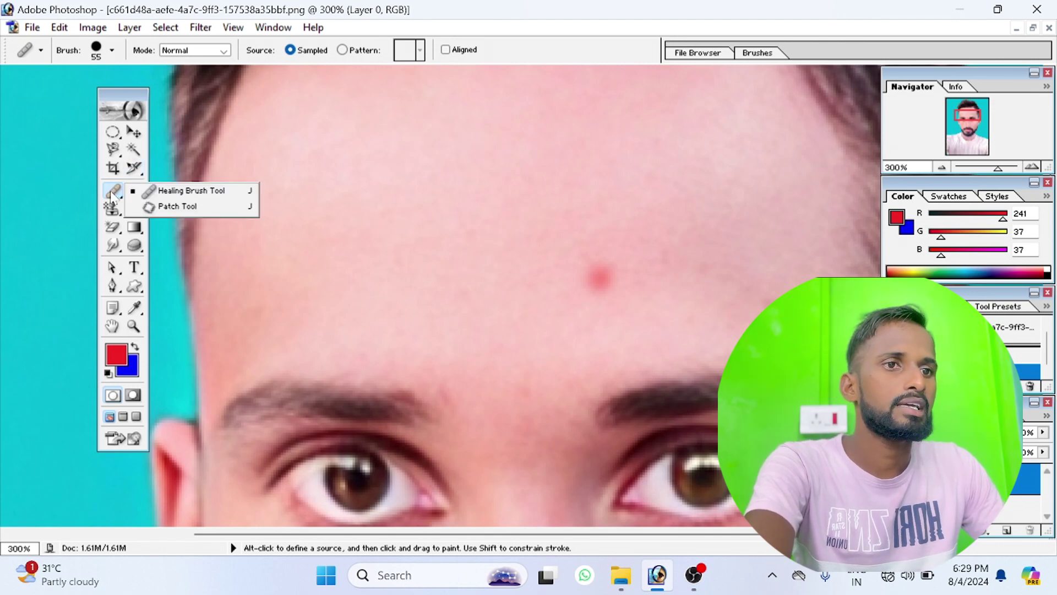
Set a 29 px Healing Brush, sample clean forehead skin and heal the red spot.
click(173, 191)
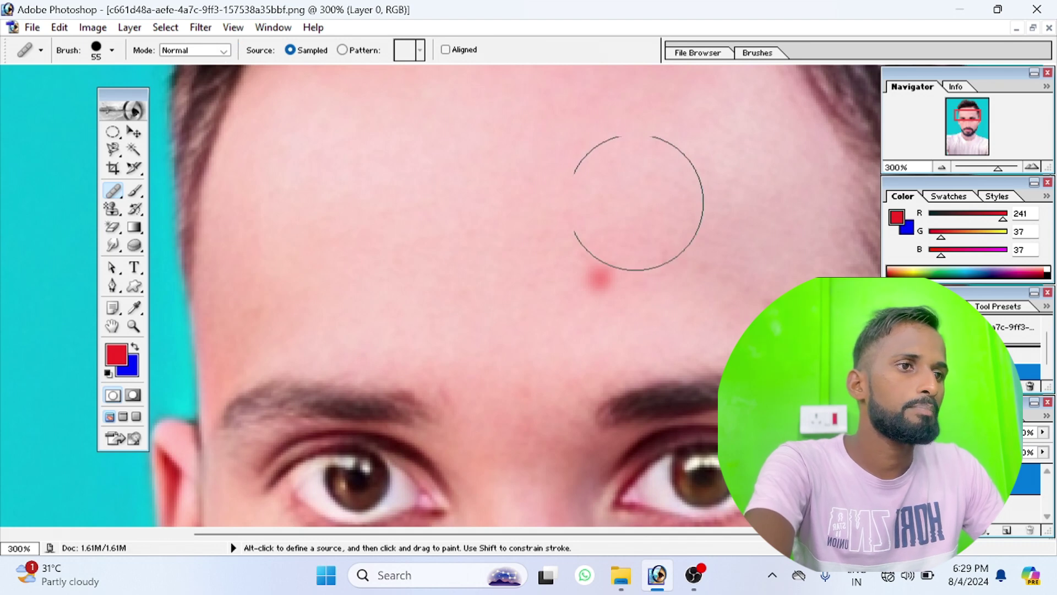
right_click(501, 231)
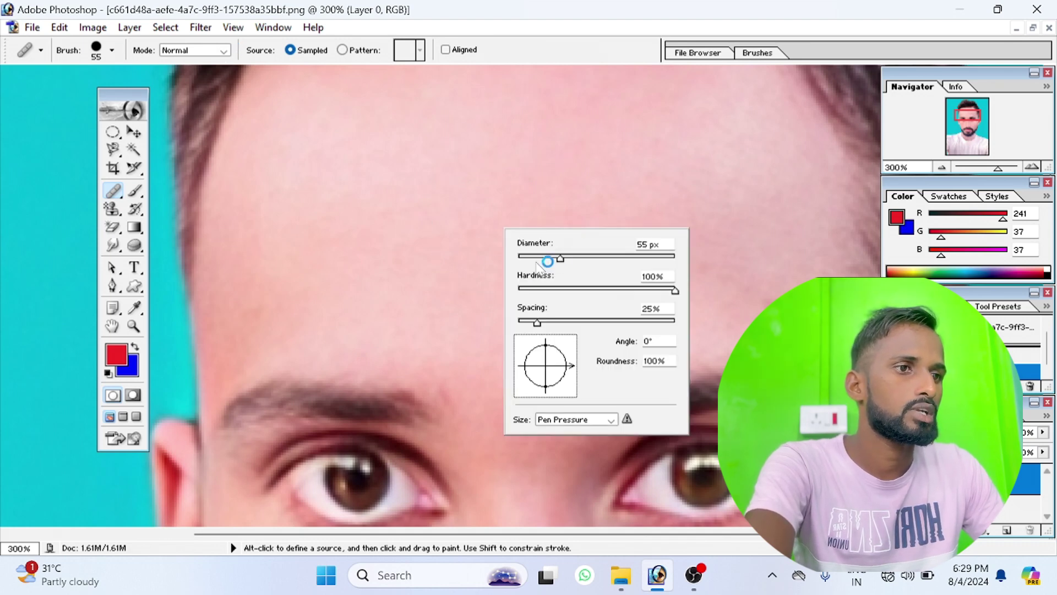
click(511, 275)
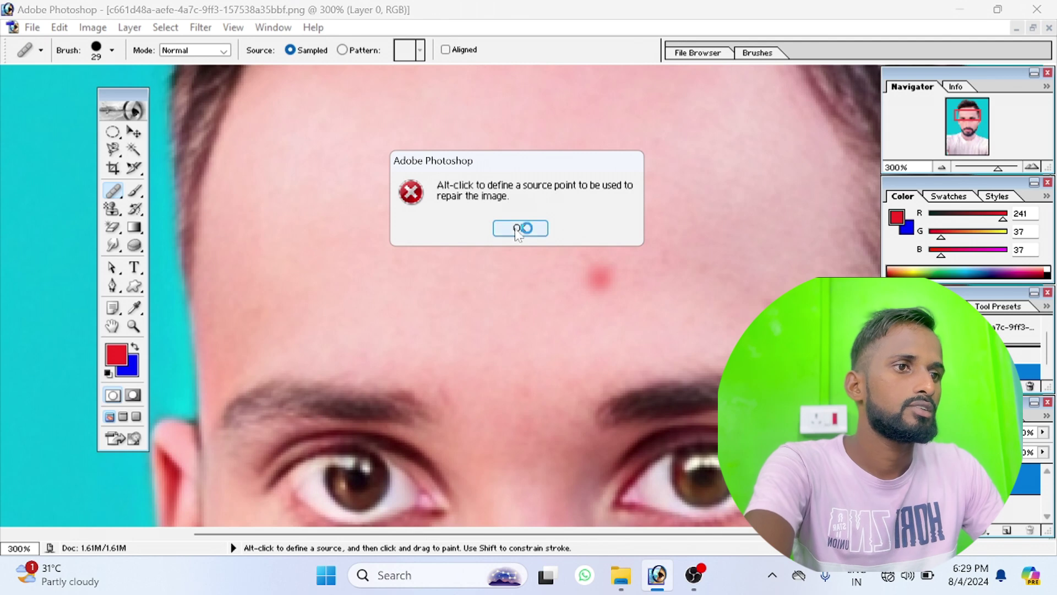
click(536, 227)
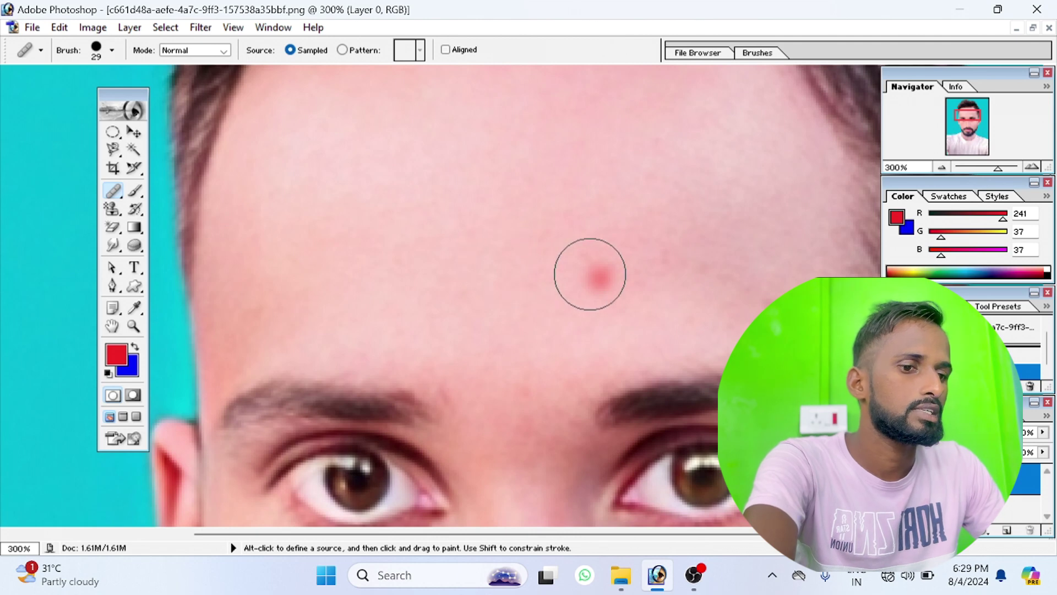
key(alt)
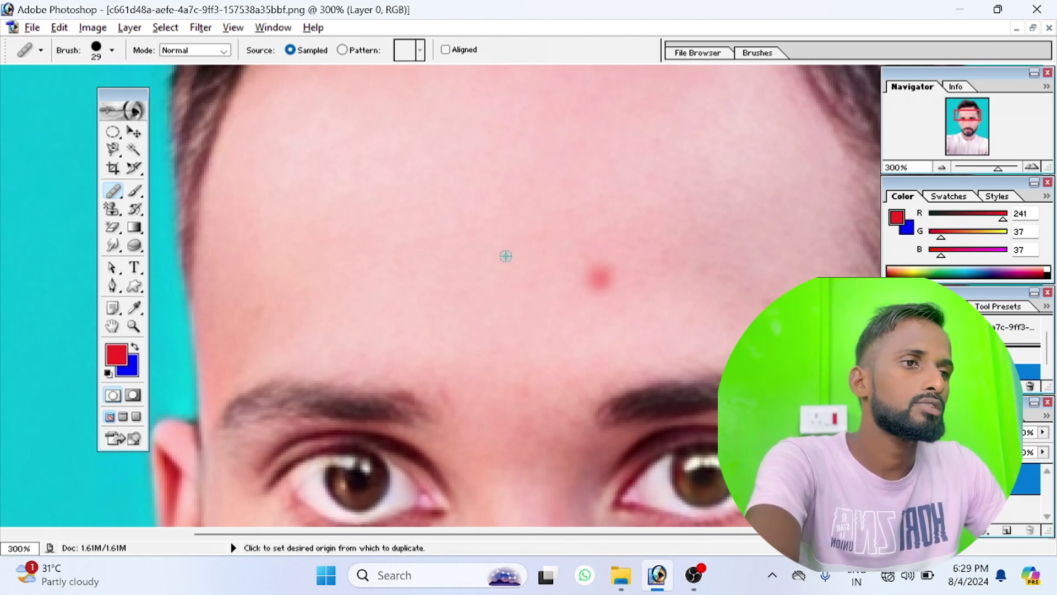
alt+click(505, 256)
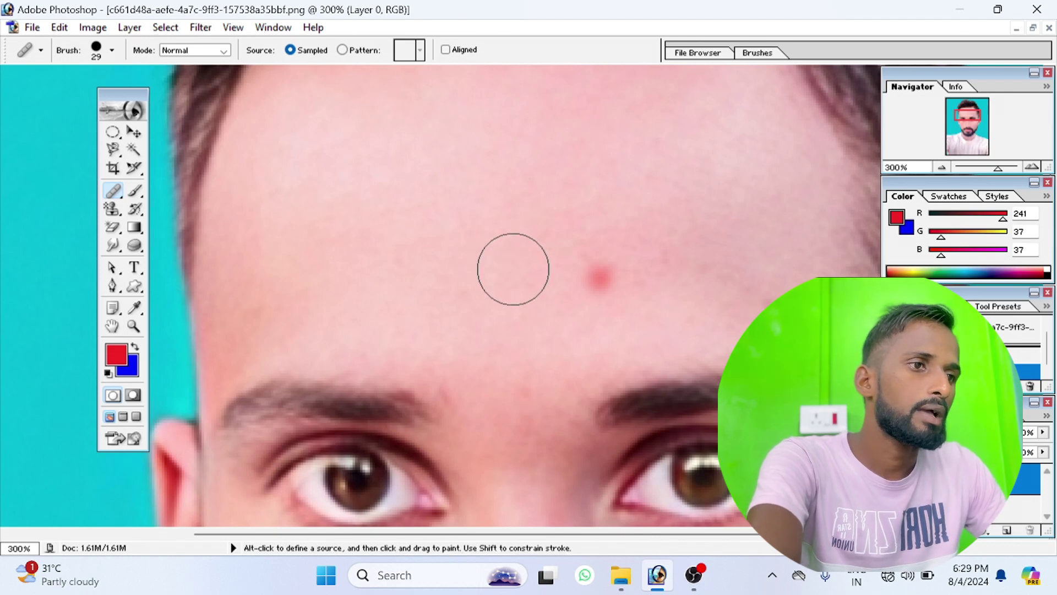
click(603, 280)
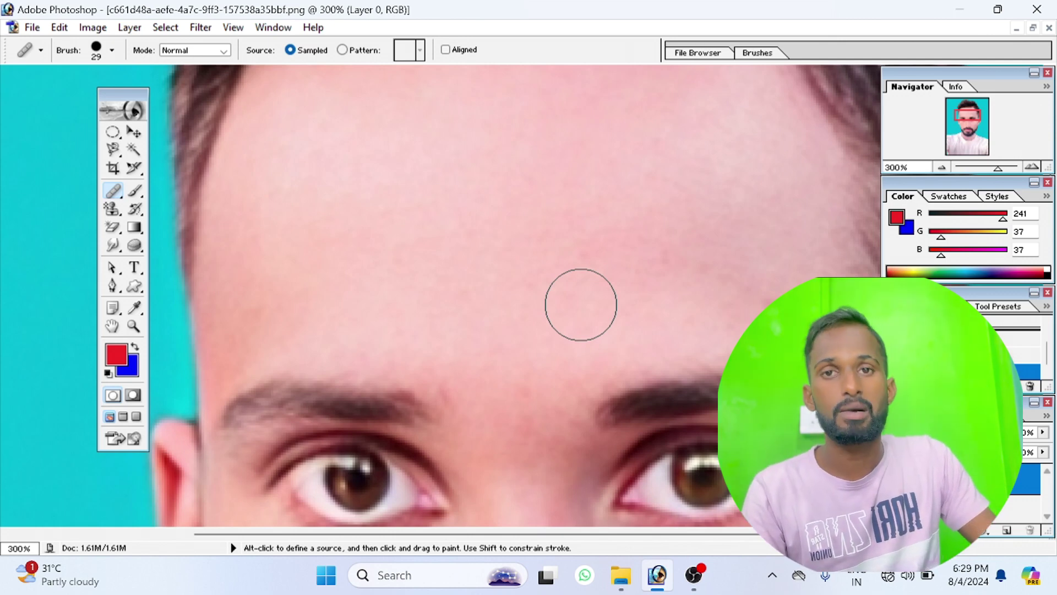
Sample the left eye with the Healing Brush and stamp it onto mid-forehead.
scroll(578, 302, down, 1)
scroll(599, 316, down, 1)
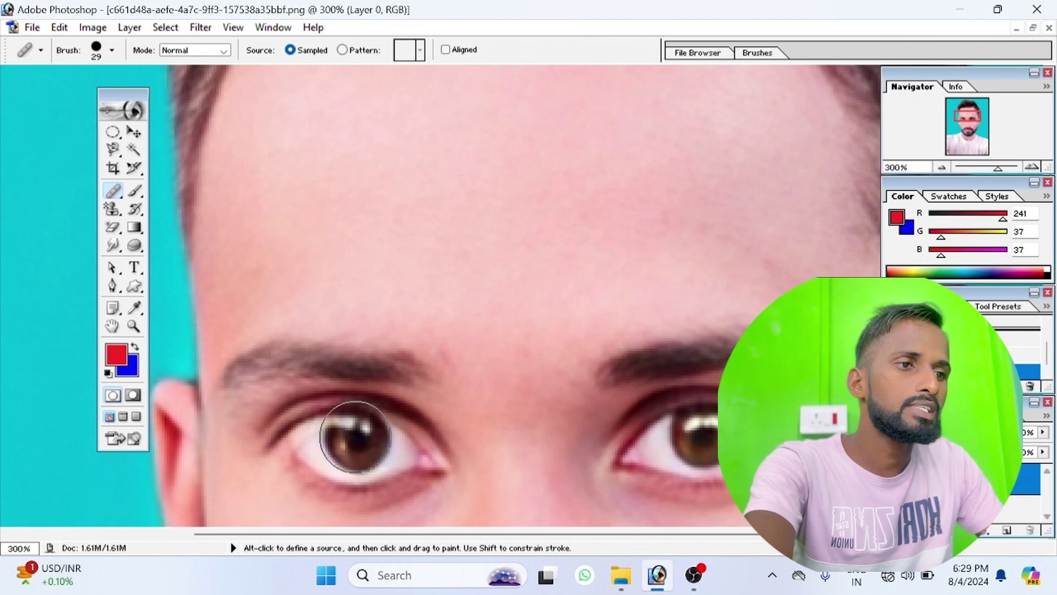
key(alt)
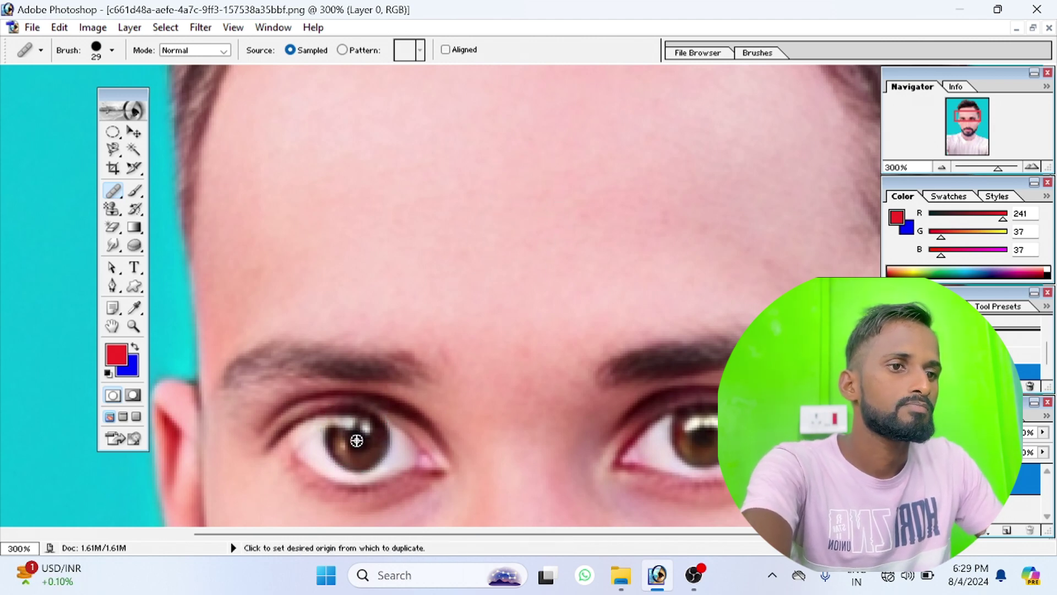
alt+click(360, 439)
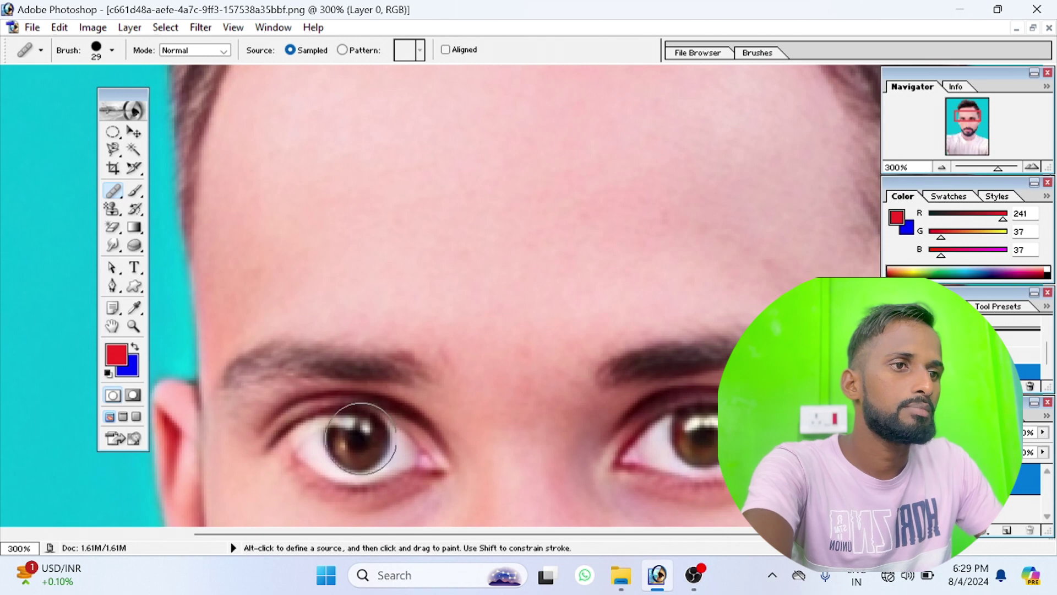
click(506, 216)
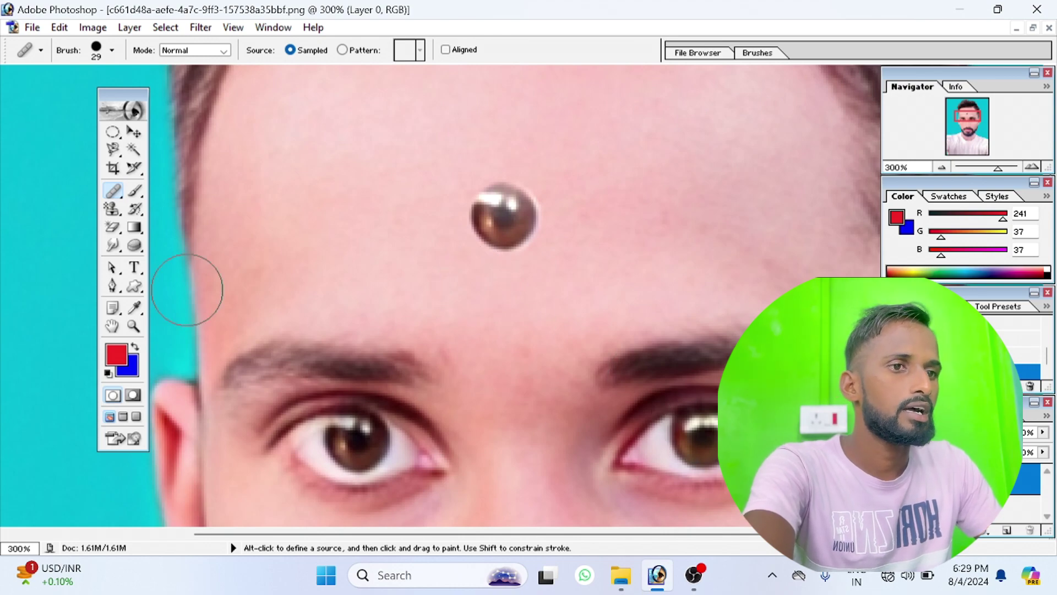
Scroll over the face from hairline to lips to inspect the result.
scroll(571, 336, down, 2)
scroll(571, 336, down, 4)
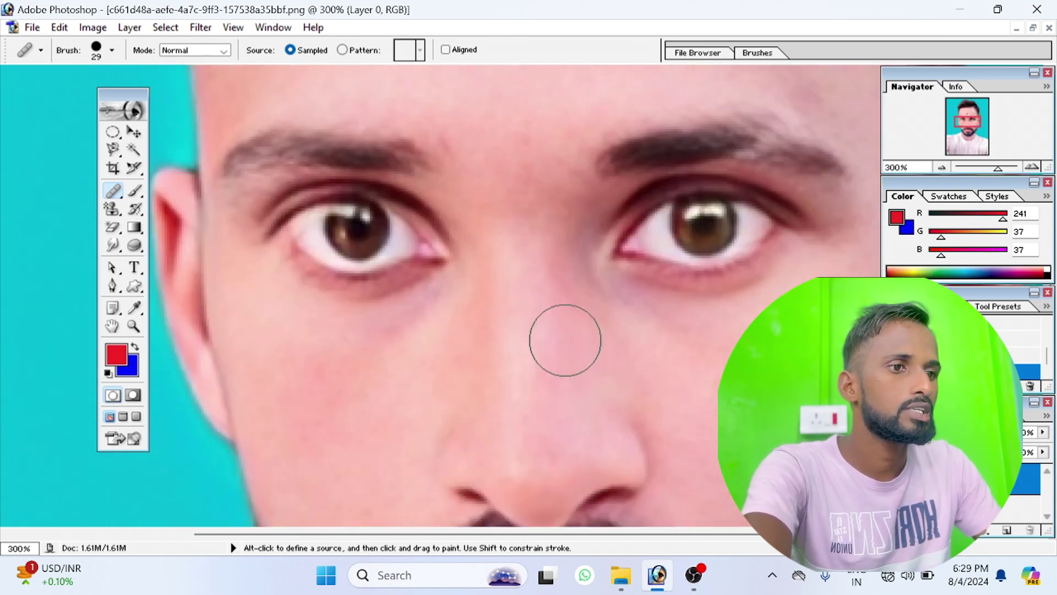
scroll(570, 335, down, 4)
scroll(571, 335, down, 2)
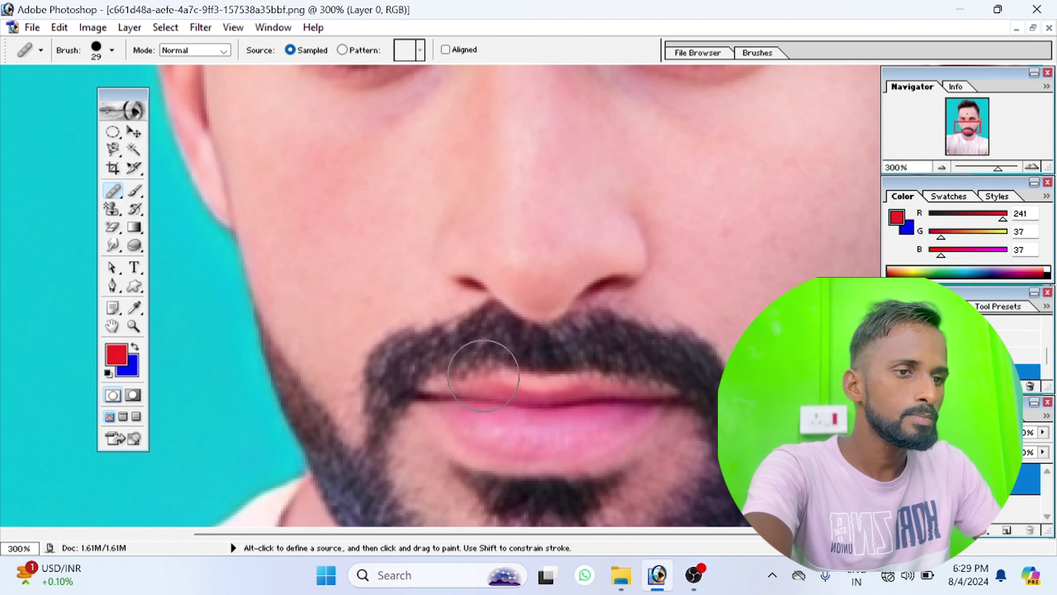
scroll(392, 360, up, 1)
scroll(440, 363, up, 3)
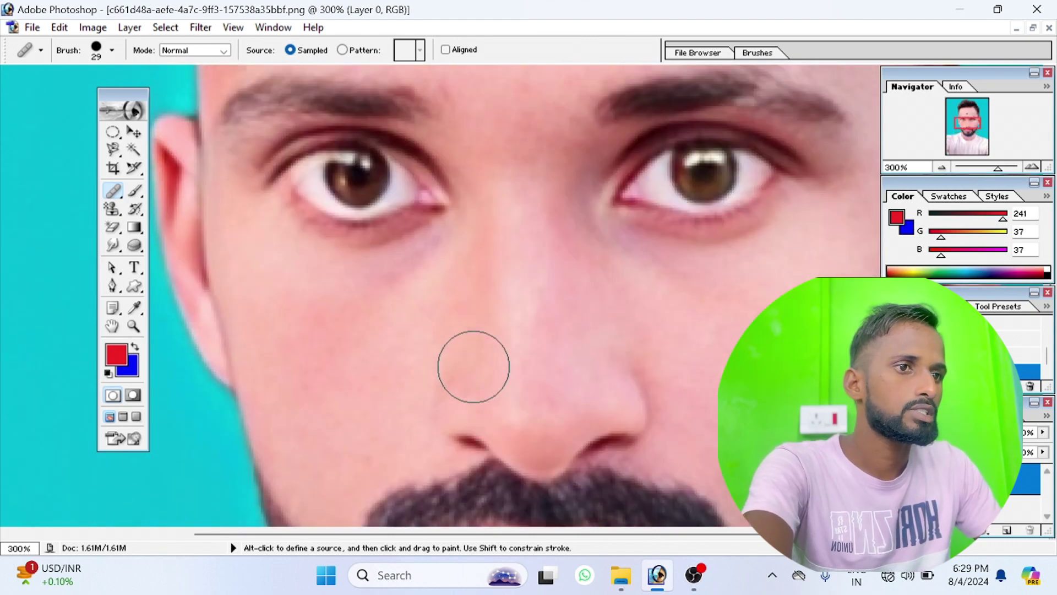
scroll(472, 366, up, 2)
scroll(471, 363, up, 6)
scroll(471, 362, up, 3)
scroll(465, 359, up, 3)
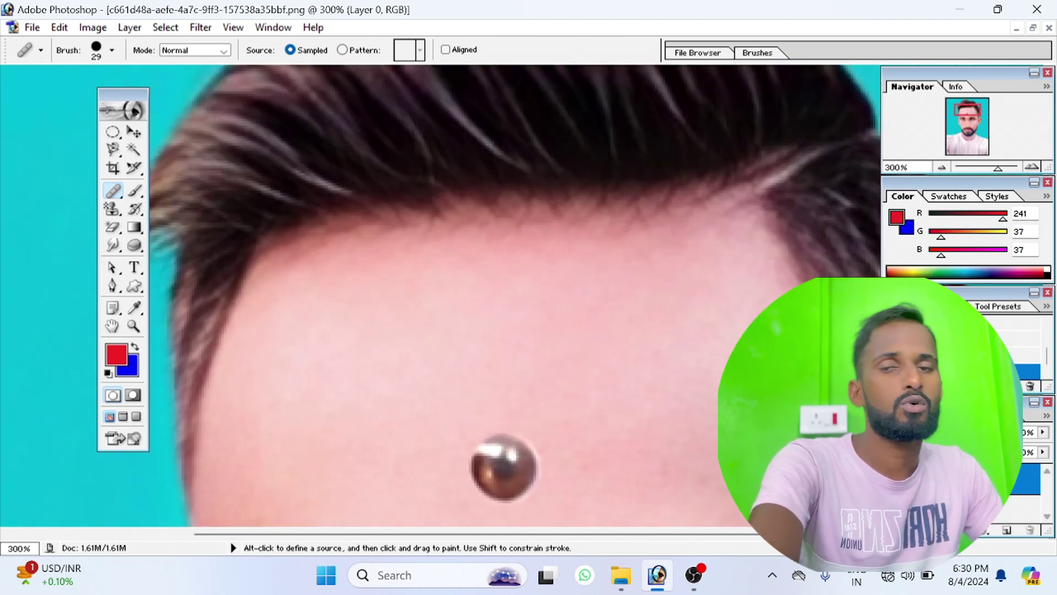
scroll(182, 176, down, 2)
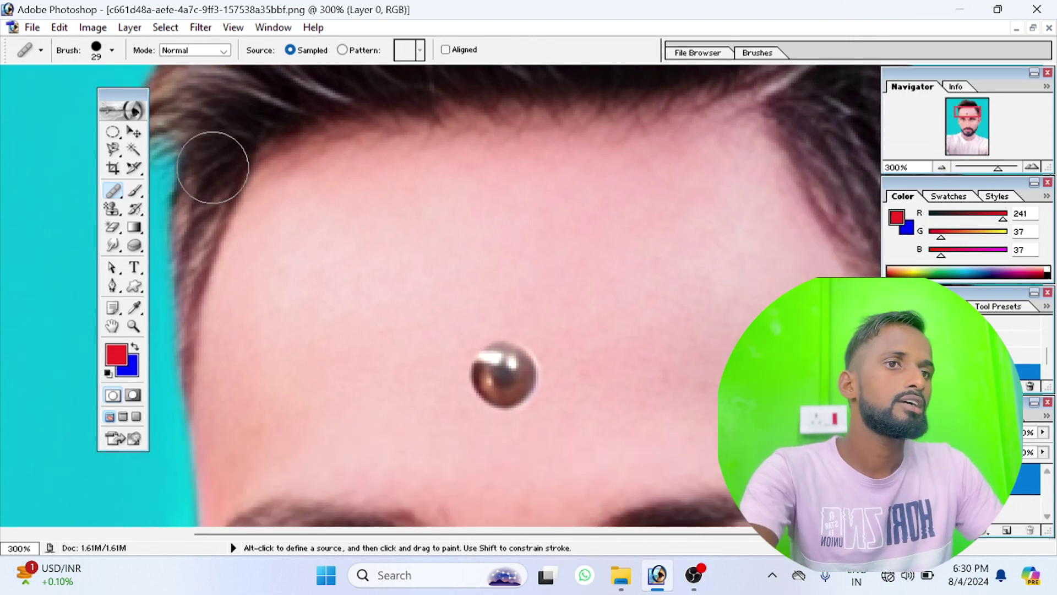
Switch to the Patch Tool and patch eye texture onto the forehead beside the bindi.
click(114, 192)
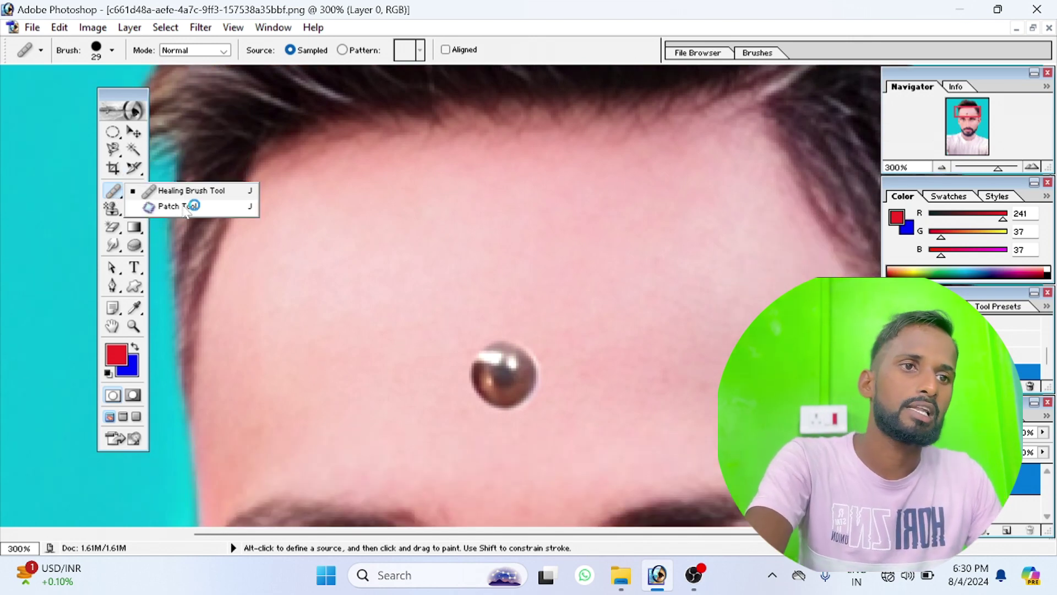
scroll(184, 212, down, 1)
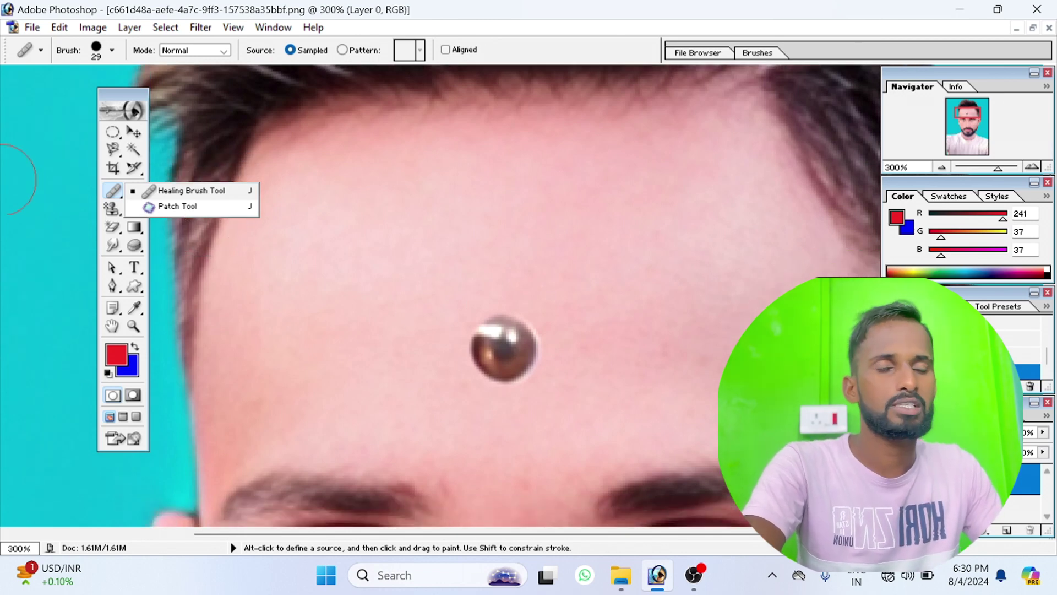
scroll(257, 225, down, 2)
scroll(323, 217, down, 1)
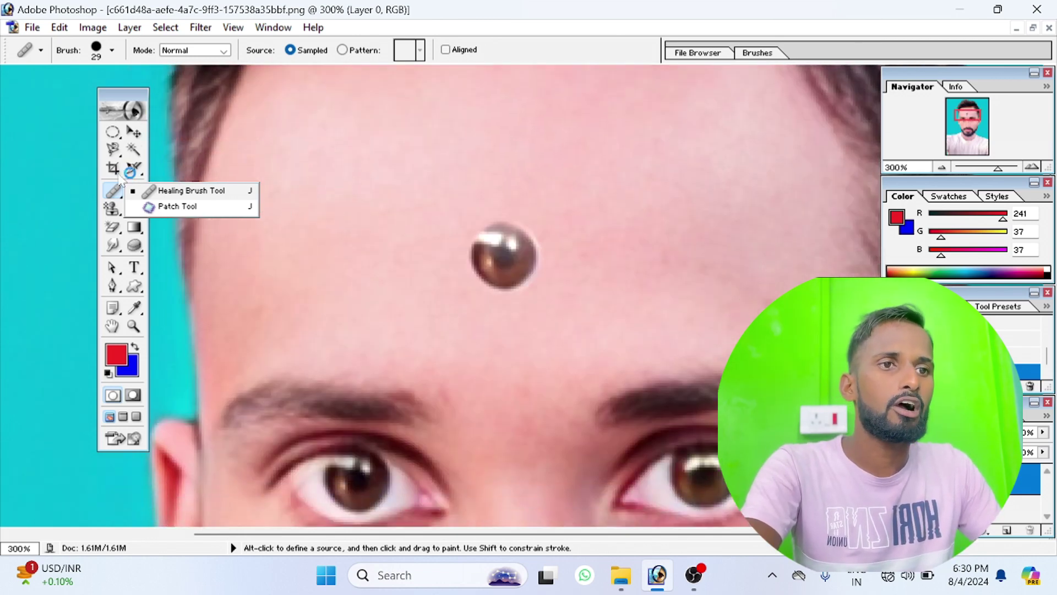
click(165, 206)
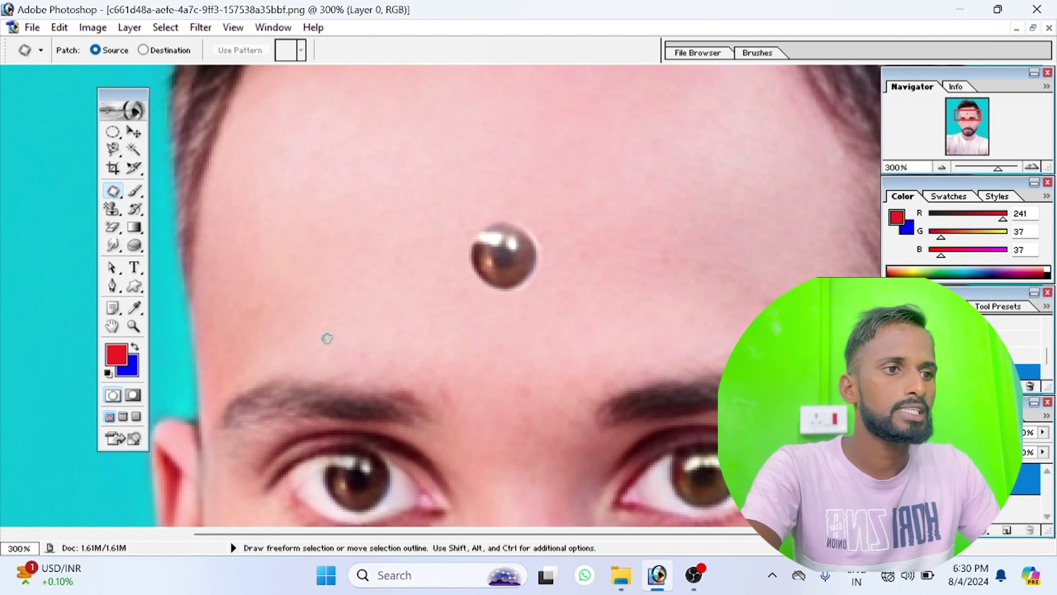
scroll(327, 340, down, 3)
scroll(356, 289, up, 1)
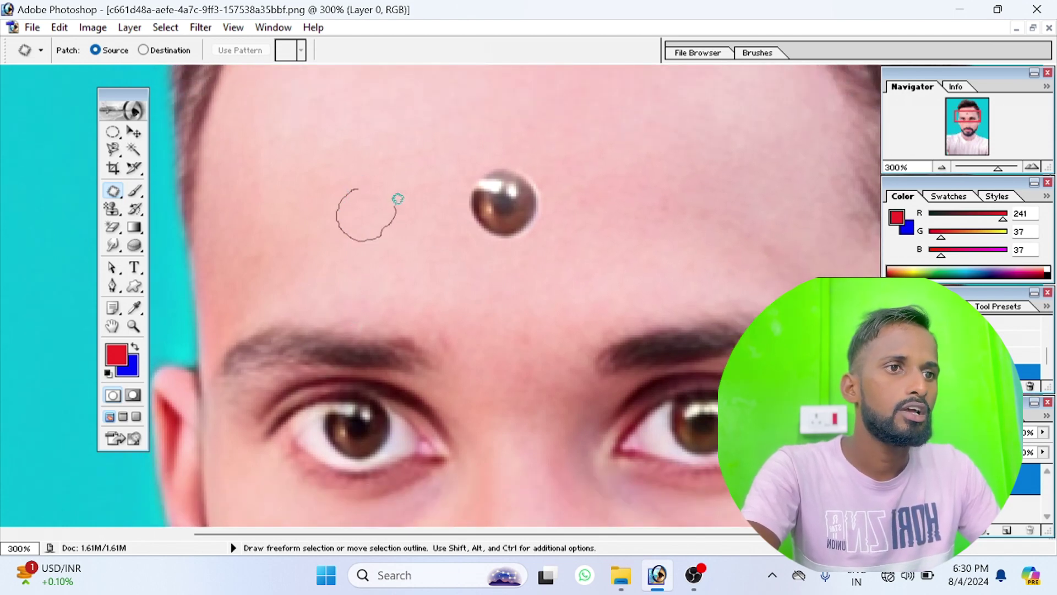
drag(364, 179, 344, 419)
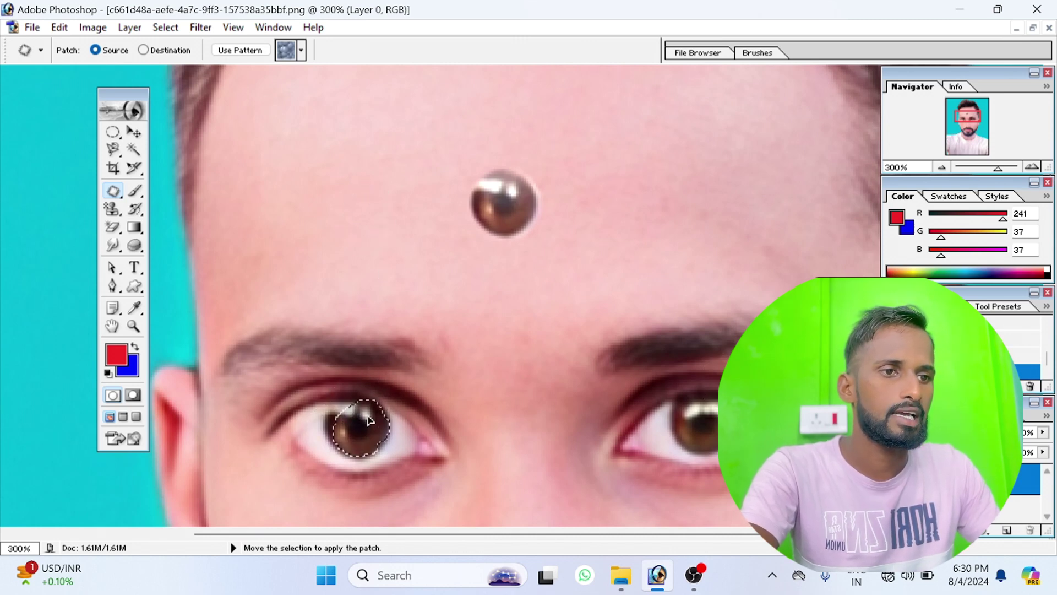
drag(344, 418, 361, 418)
key(ctrl+d)
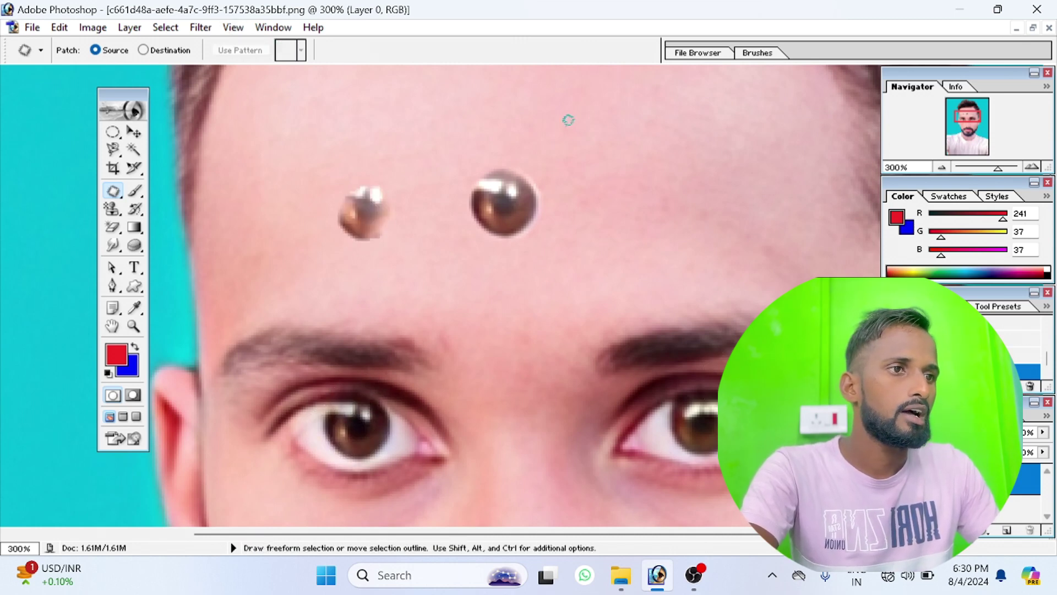
Patch dark eyebrow texture onto the upper right forehead.
drag(711, 125, 646, 139)
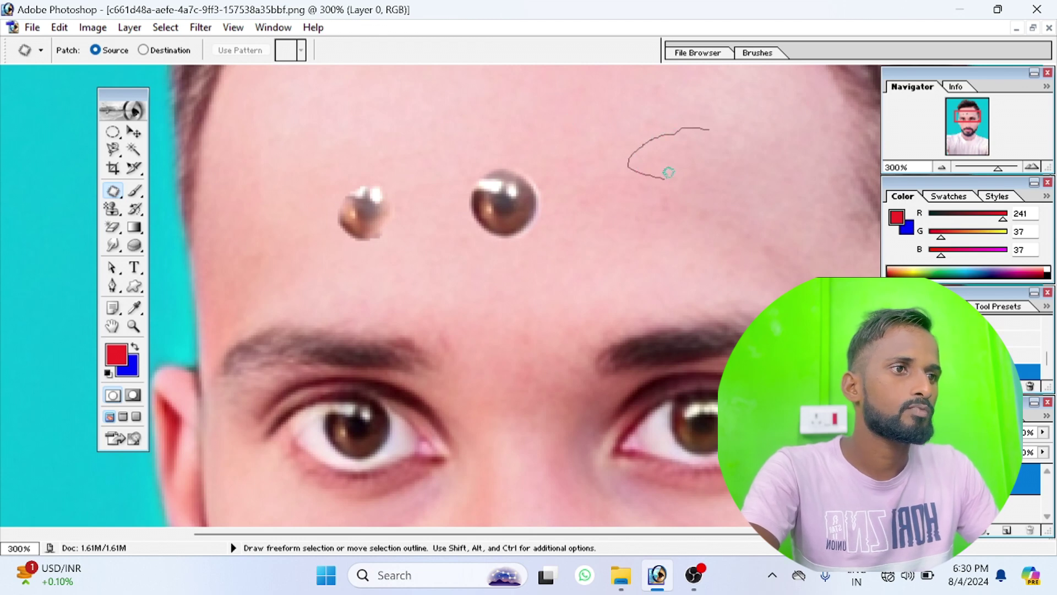
drag(786, 172, 798, 138)
drag(716, 126, 695, 348)
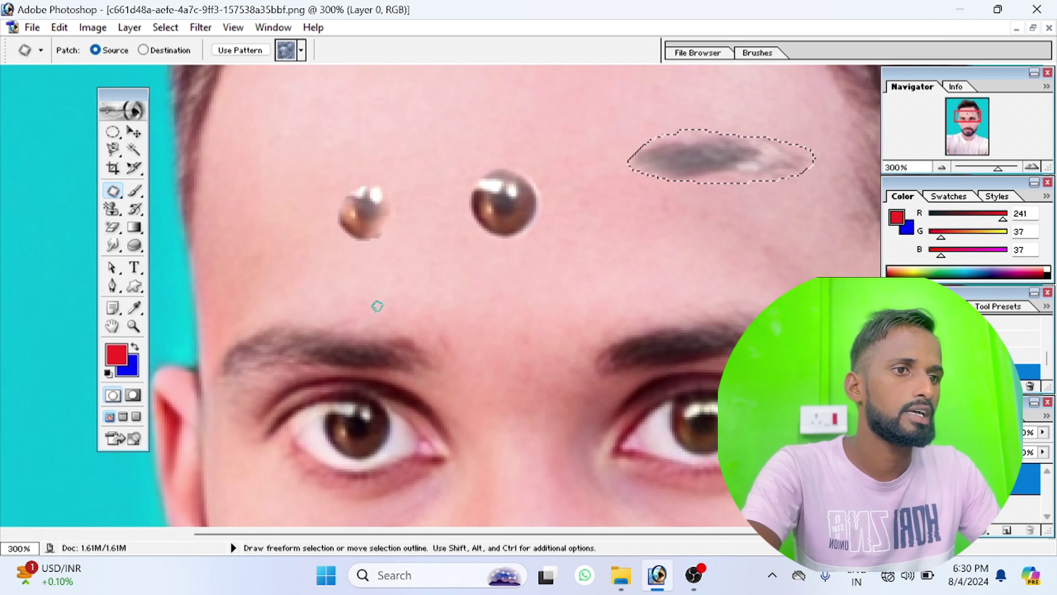
scroll(377, 307, down, 2)
scroll(468, 265, down, 2)
scroll(471, 190, down, 3)
scroll(462, 160, down, 3)
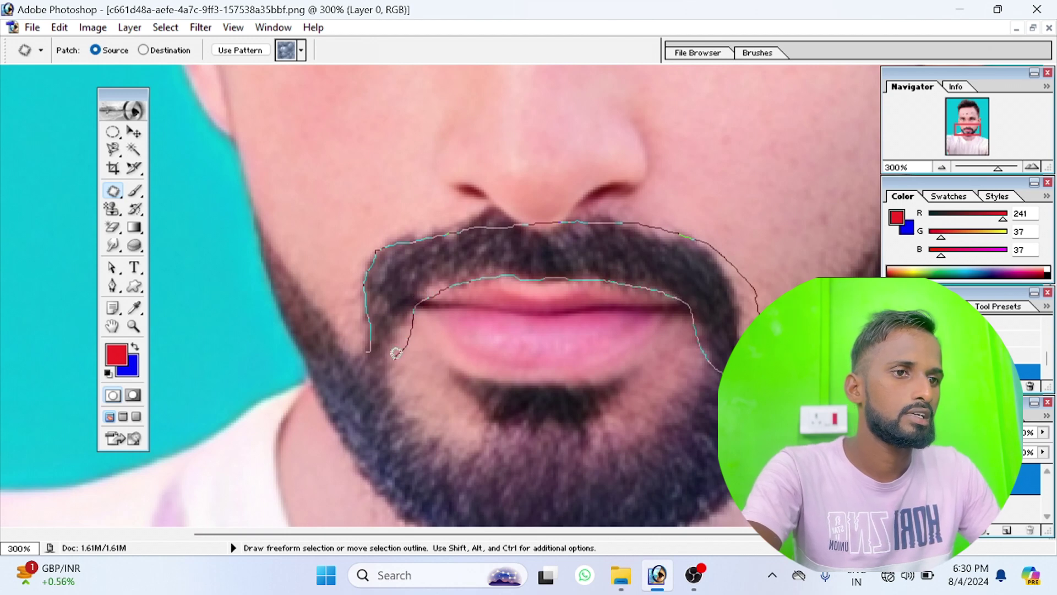
Trial-patch the mustache with nose skin, then undo and deselect to restore it.
drag(369, 342, 371, 344)
scroll(523, 300, up, 4)
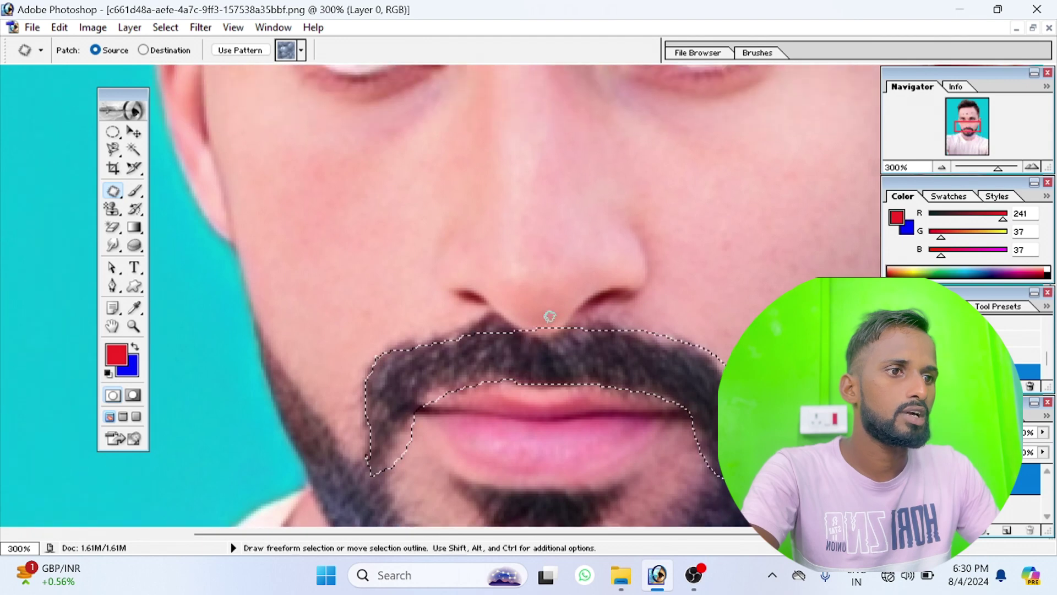
drag(530, 369, 517, 170)
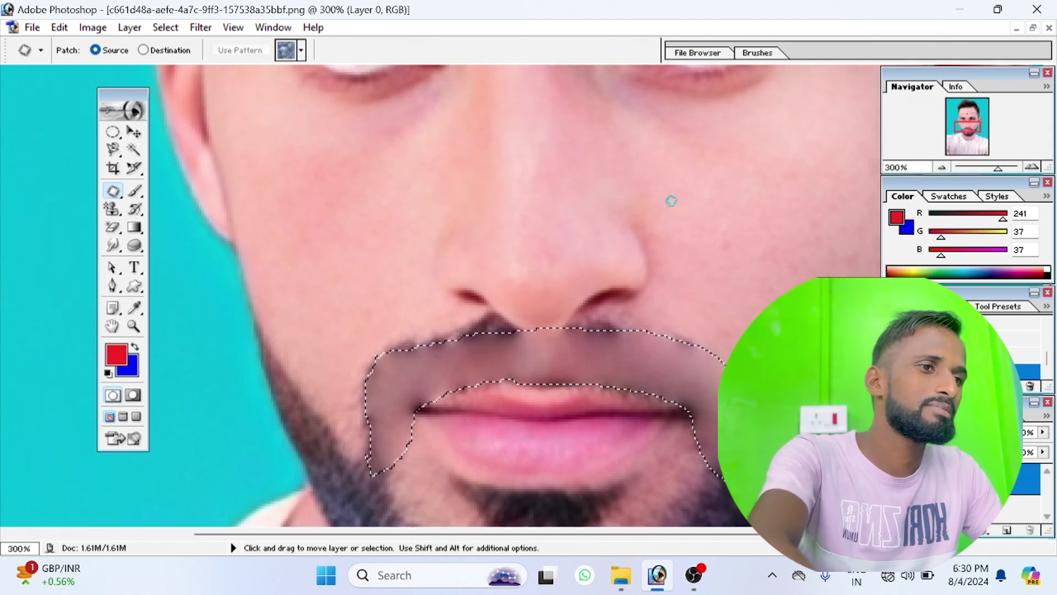
key(ctrl+d)
scroll(622, 174, up, 3)
scroll(622, 174, down, 4)
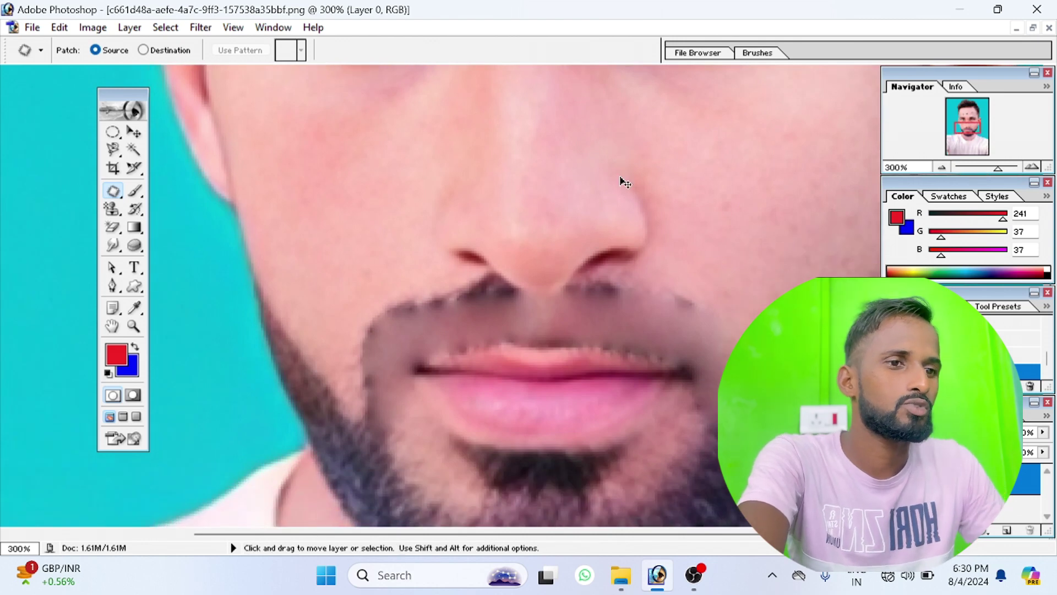
key(ctrl+alt+z)
key(ctrl+alt+z)
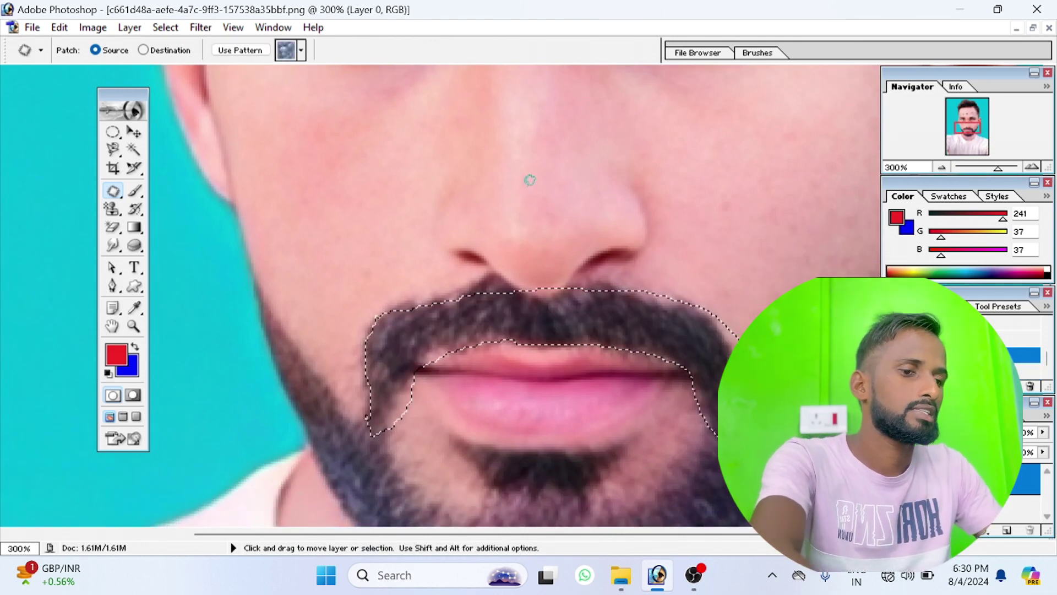
key(ctrl+d)
Switch to the soft Brush Tool at 16 px for painting.
scroll(540, 272, up, 3)
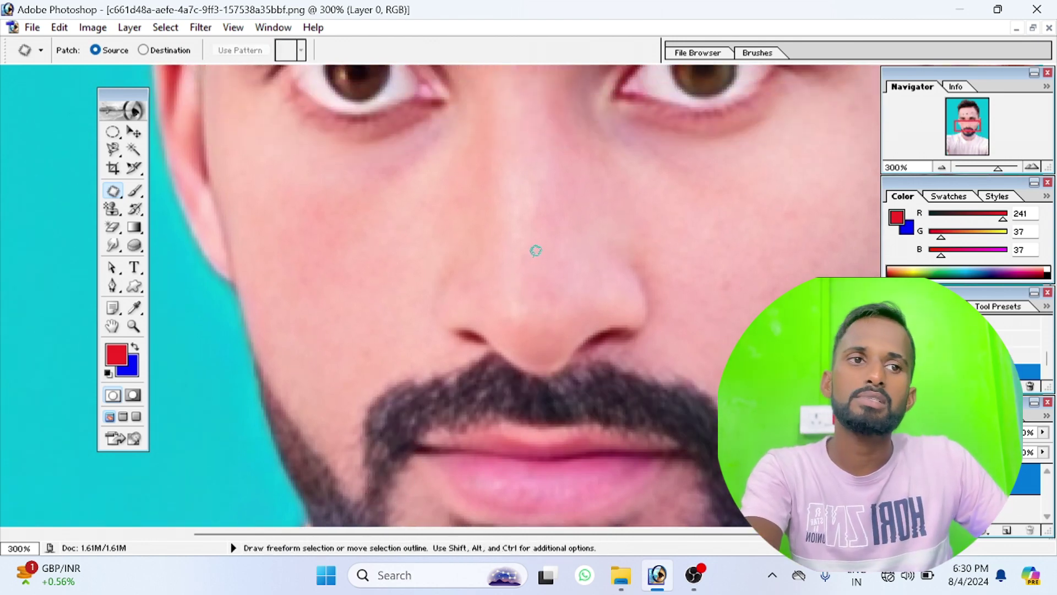
scroll(408, 226, up, 3)
scroll(427, 212, up, 4)
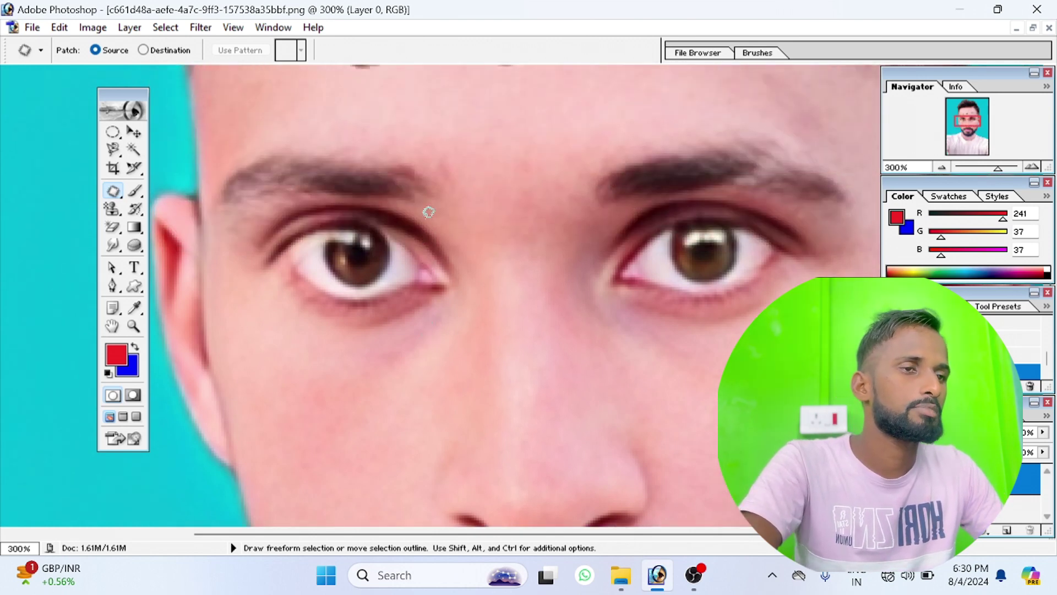
scroll(428, 212, up, 4)
scroll(462, 198, down, 3)
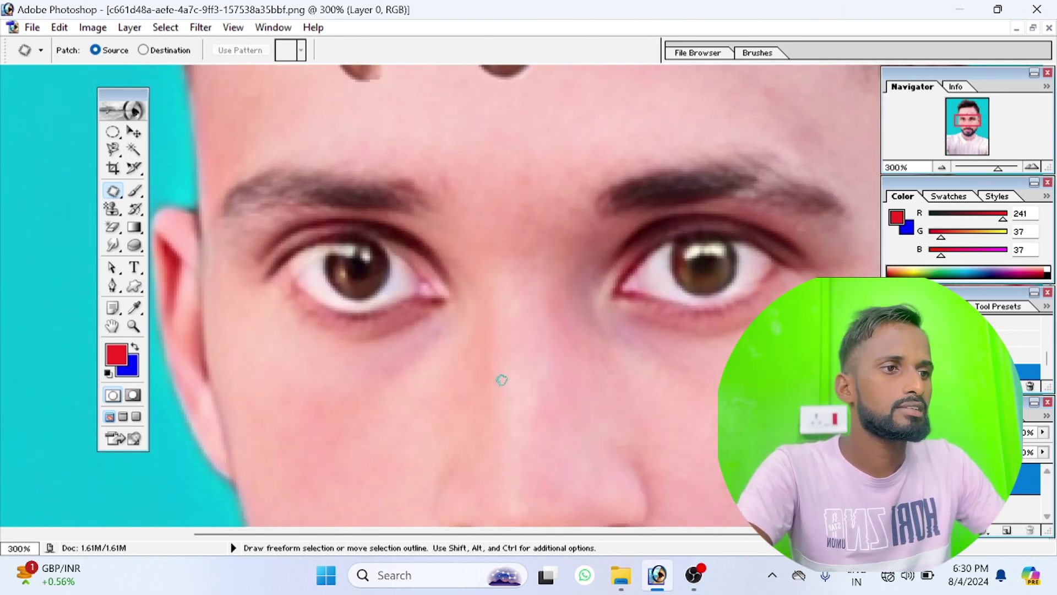
scroll(502, 379, down, 3)
scroll(561, 330, down, 1)
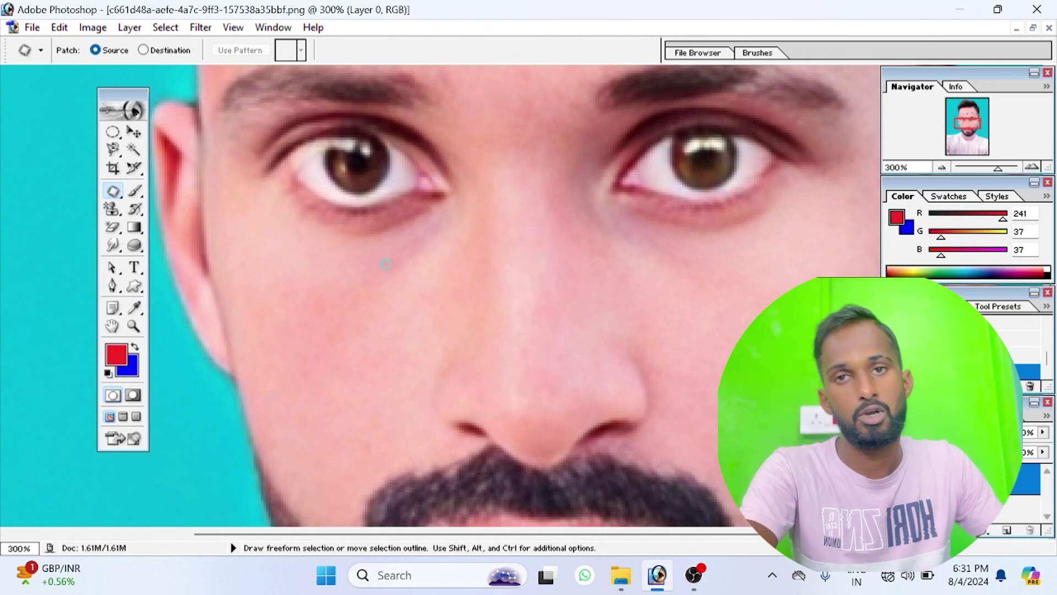
right_click(110, 196)
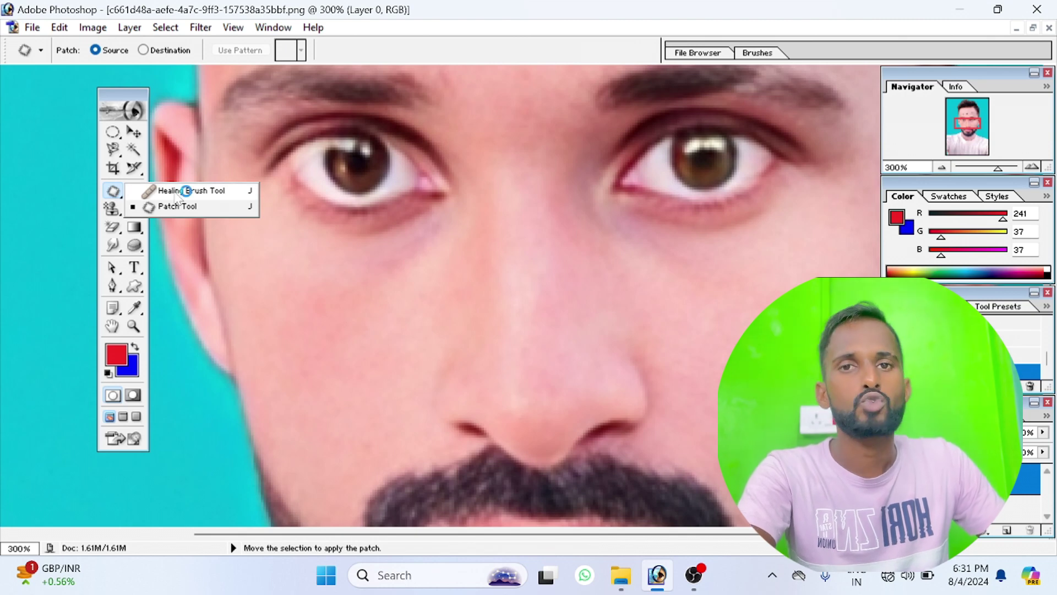
click(254, 237)
right_click(134, 190)
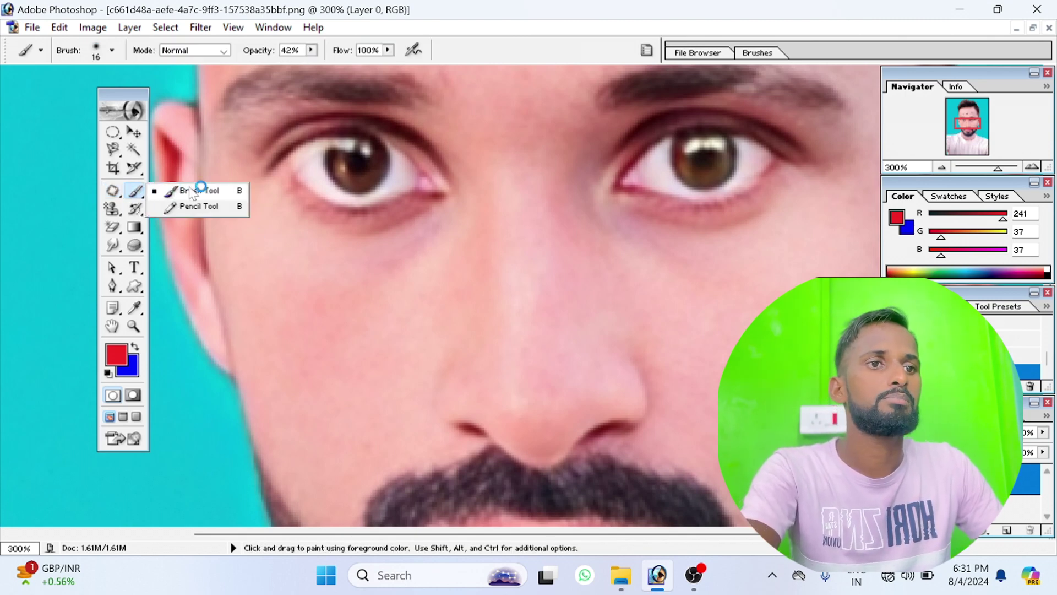
click(227, 192)
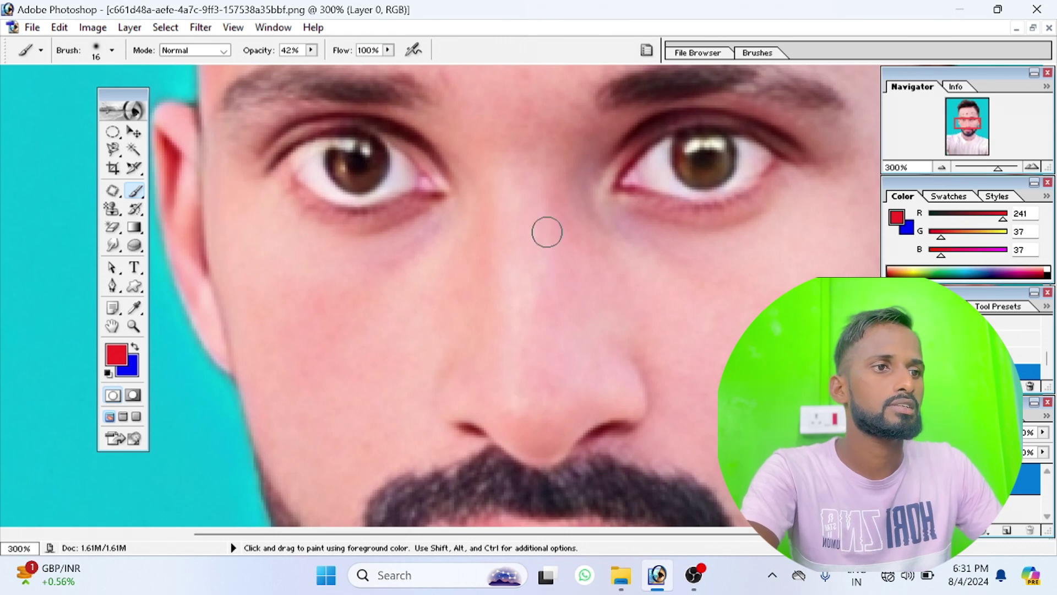
Set the brush to size 9 and paint translucent red loops across the nose.
mouse_move(547, 232)
mouse_down()
mouse_move(486, 297)
mouse_move(625, 357)
mouse_up()
key(ctrl+z)
right_click(555, 294)
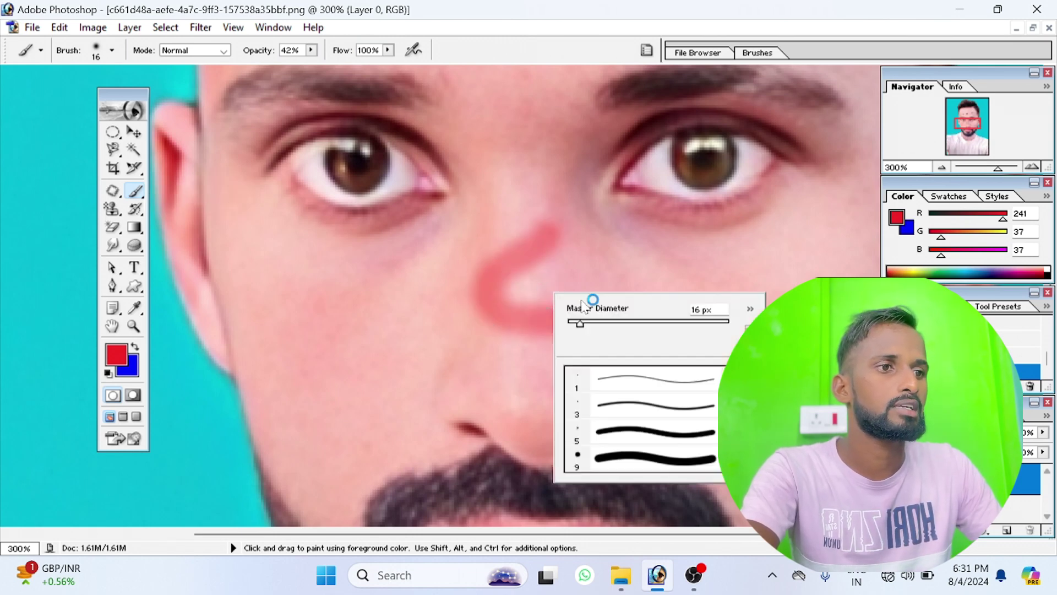
key(Return)
mouse_move(413, 300)
mouse_down()
mouse_move(391, 308)
mouse_move(530, 401)
mouse_move(694, 419)
mouse_up()
scroll(580, 286, up, 5)
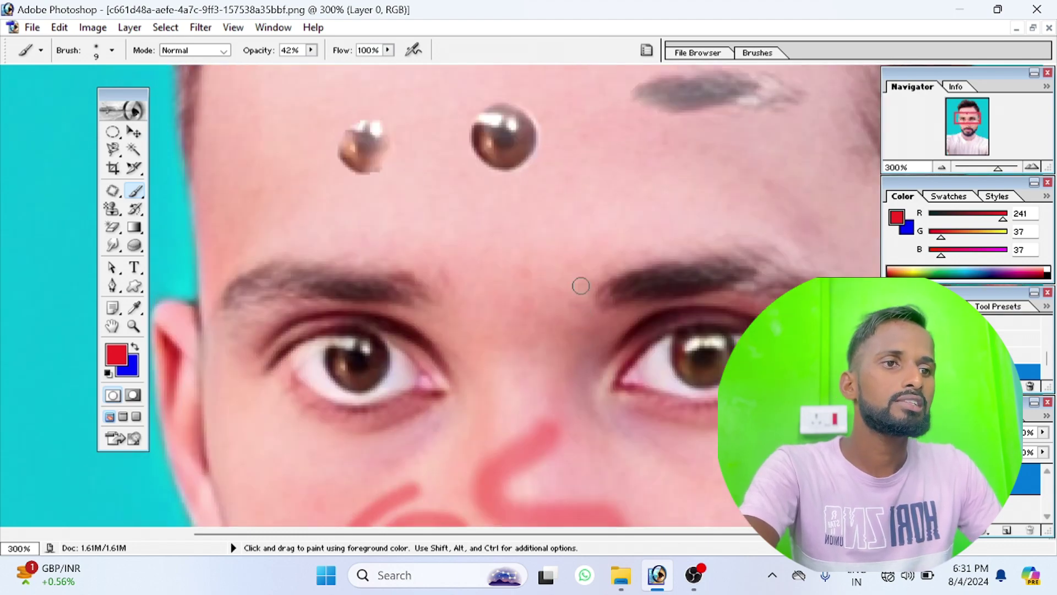
scroll(580, 286, up, 2)
scroll(561, 269, down, 3)
scroll(540, 255, down, 4)
scroll(511, 259, down, 1)
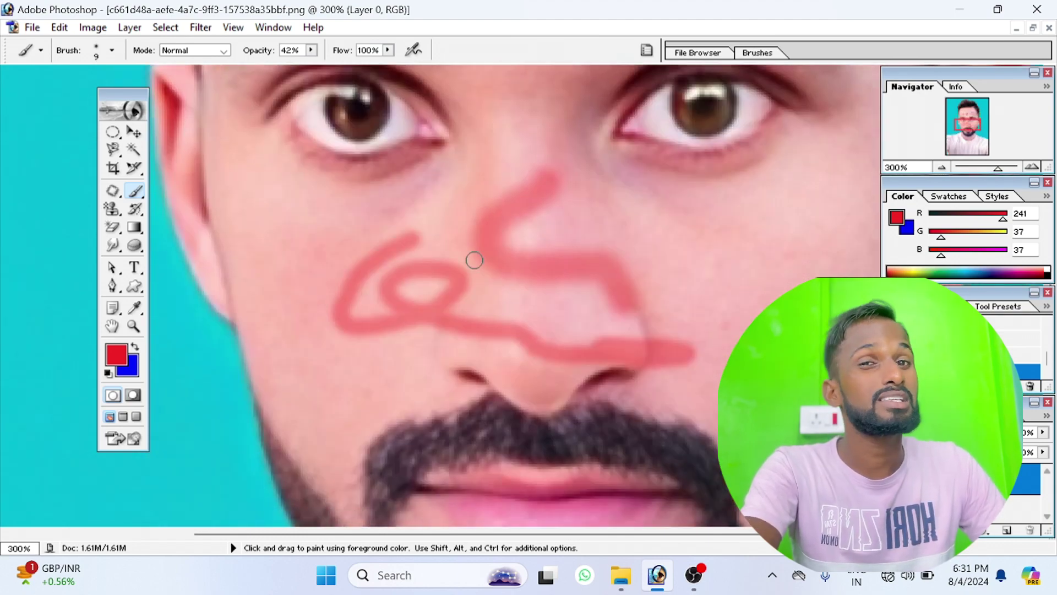
scroll(485, 309, down, 2)
scroll(487, 378, down, 1)
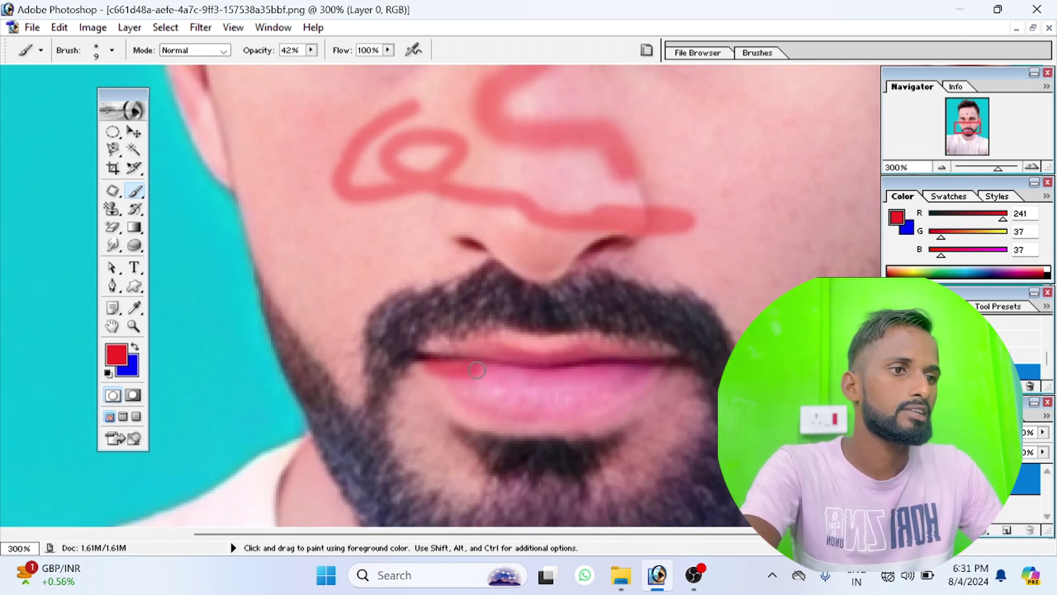
Tint the upper and lower lips red and stroke down the right cheek.
mouse_move(477, 370)
mouse_down()
mouse_move(638, 363)
mouse_move(628, 387)
mouse_up()
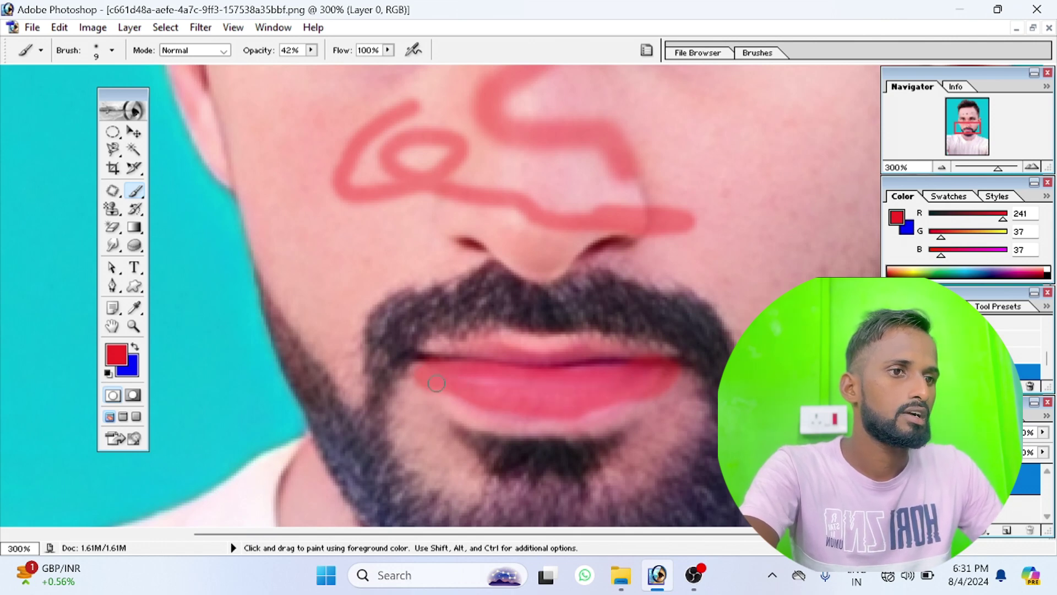
drag(490, 411, 585, 421)
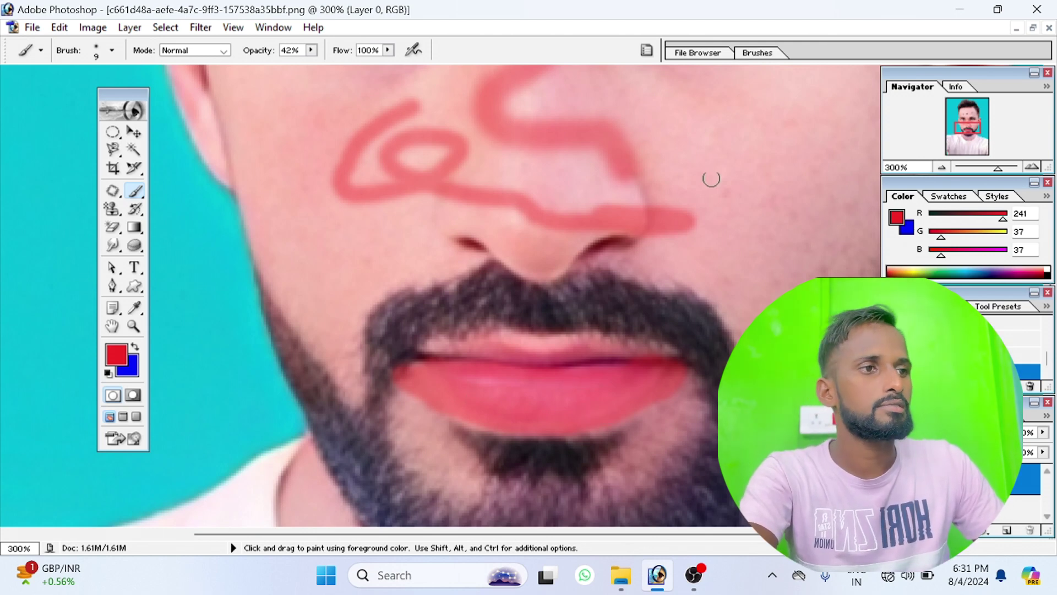
drag(767, 104, 842, 254)
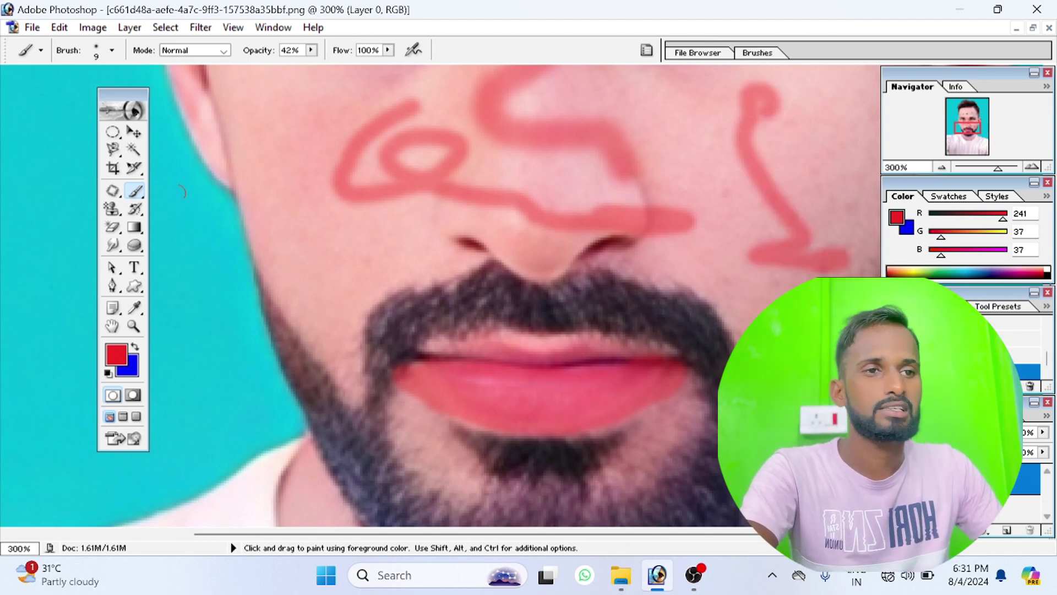
right_click(136, 193)
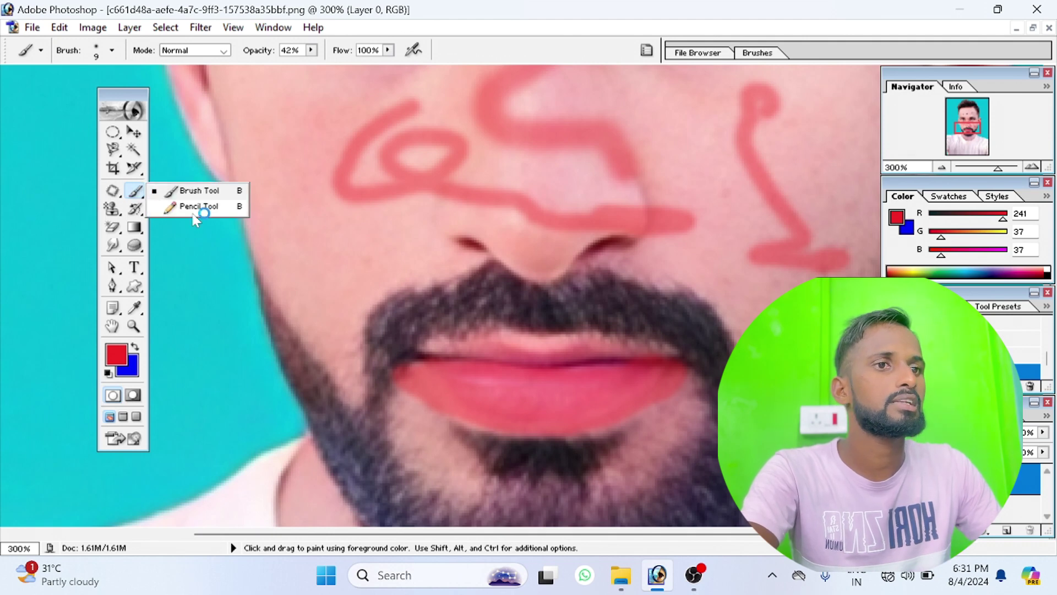
Draw 11 px solid red Pencil marks on the left cheek, beside the left eye and nose bridge.
click(197, 207)
scroll(341, 283, up, 5)
right_click(352, 269)
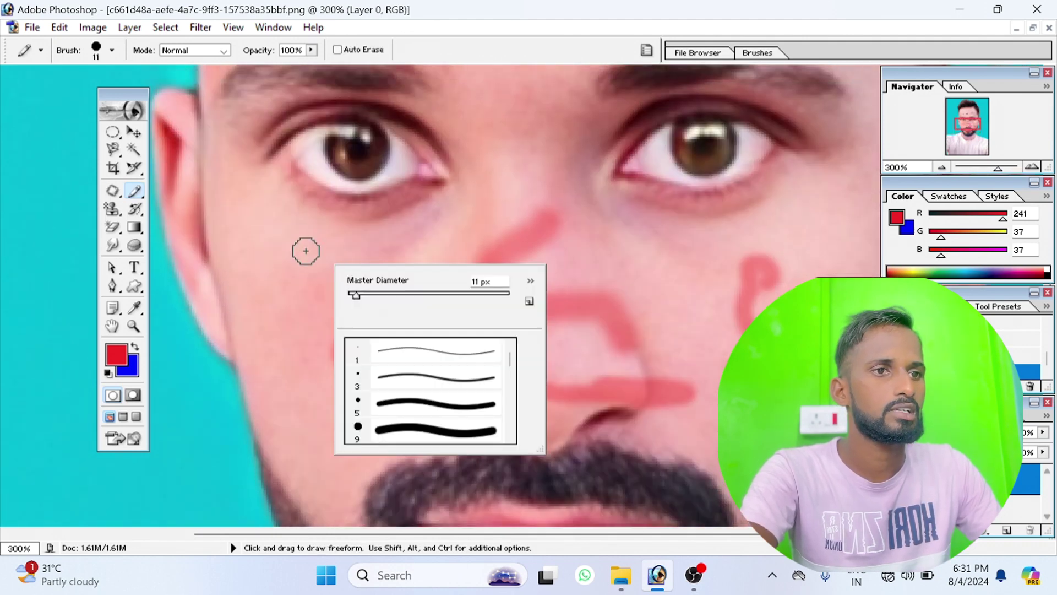
mouse_move(305, 251)
mouse_down()
mouse_move(328, 455)
mouse_move(302, 264)
mouse_move(307, 317)
mouse_up()
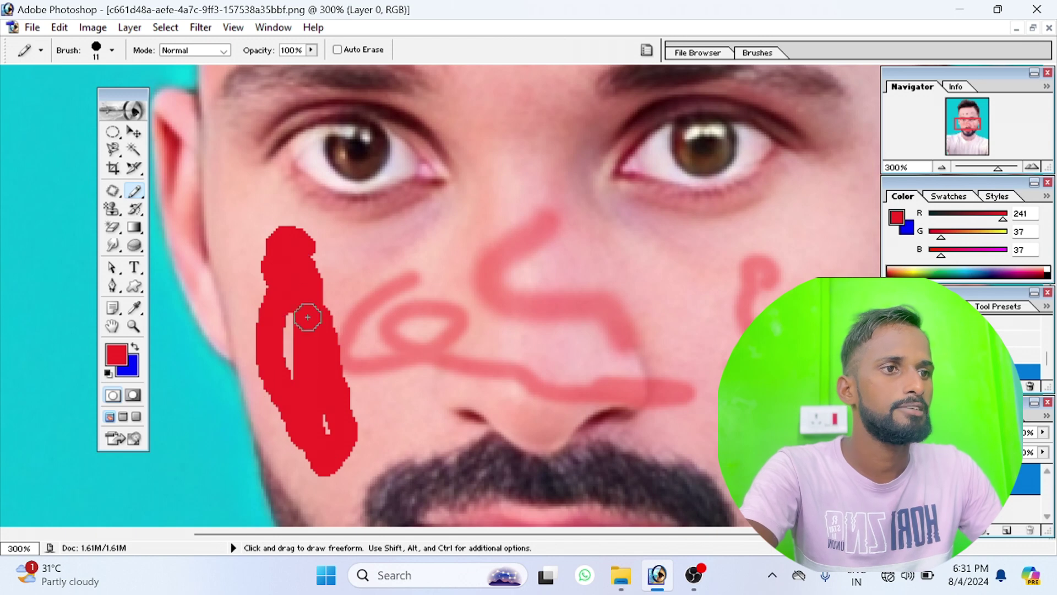
drag(579, 241, 475, 259)
mouse_move(300, 159)
mouse_down()
mouse_move(314, 217)
mouse_move(363, 275)
mouse_up()
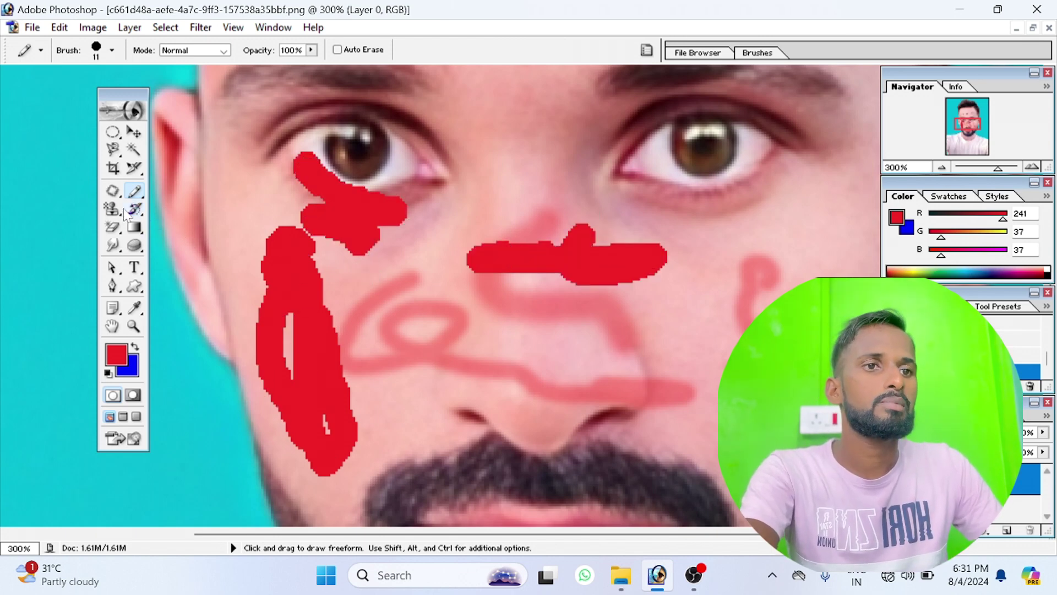
drag(135, 212, 204, 215)
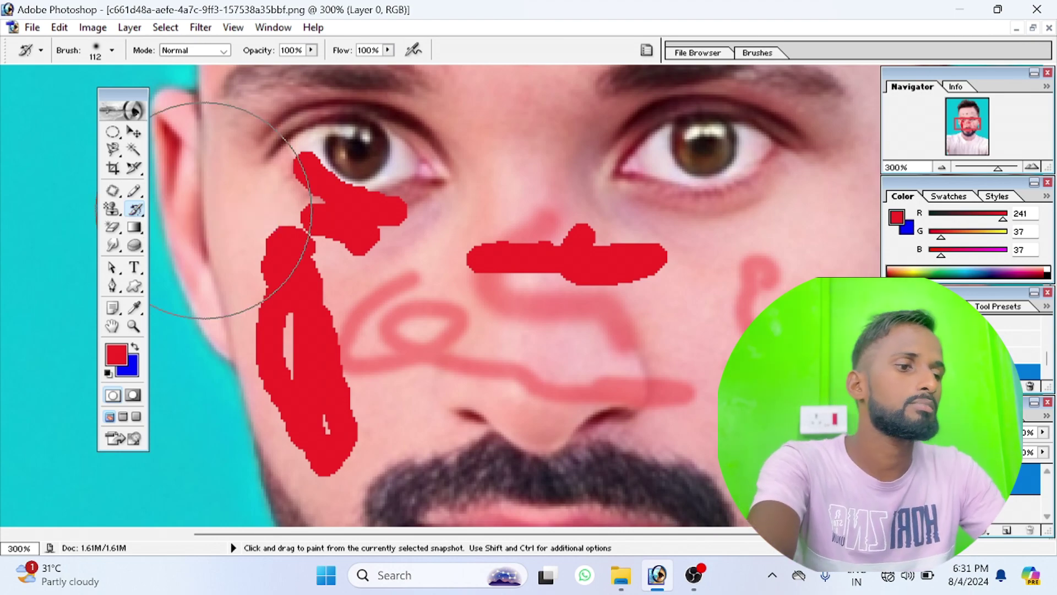
Fit the portrait on screen and paint the face with a 112 px History Brush.
key(ctrl+0)
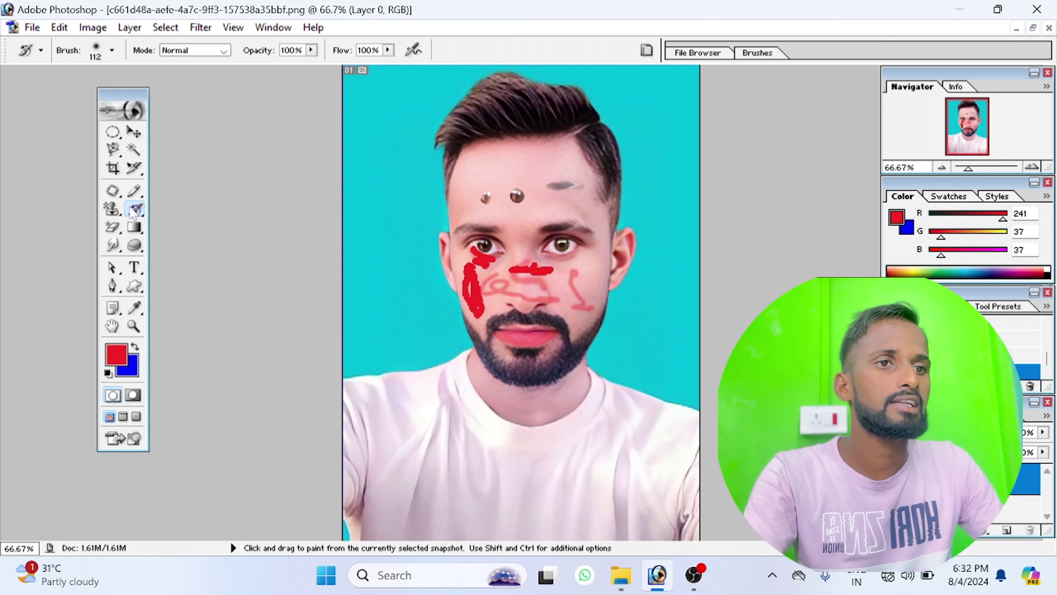
drag(133, 214, 165, 208)
mouse_move(575, 202)
mouse_down()
mouse_move(538, 204)
mouse_move(563, 249)
mouse_move(512, 281)
mouse_move(475, 335)
mouse_up()
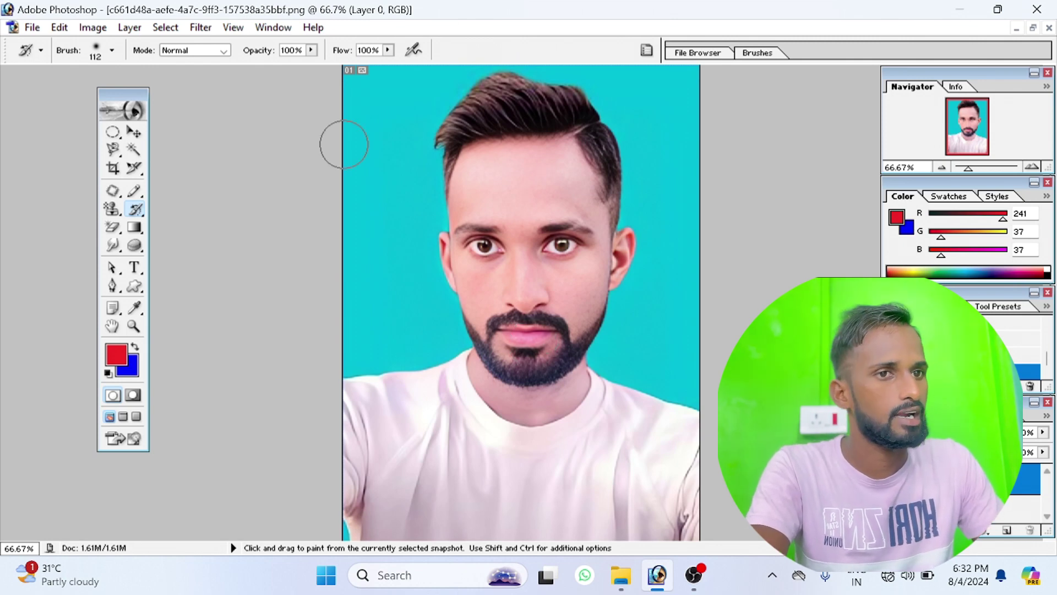
right_click(136, 208)
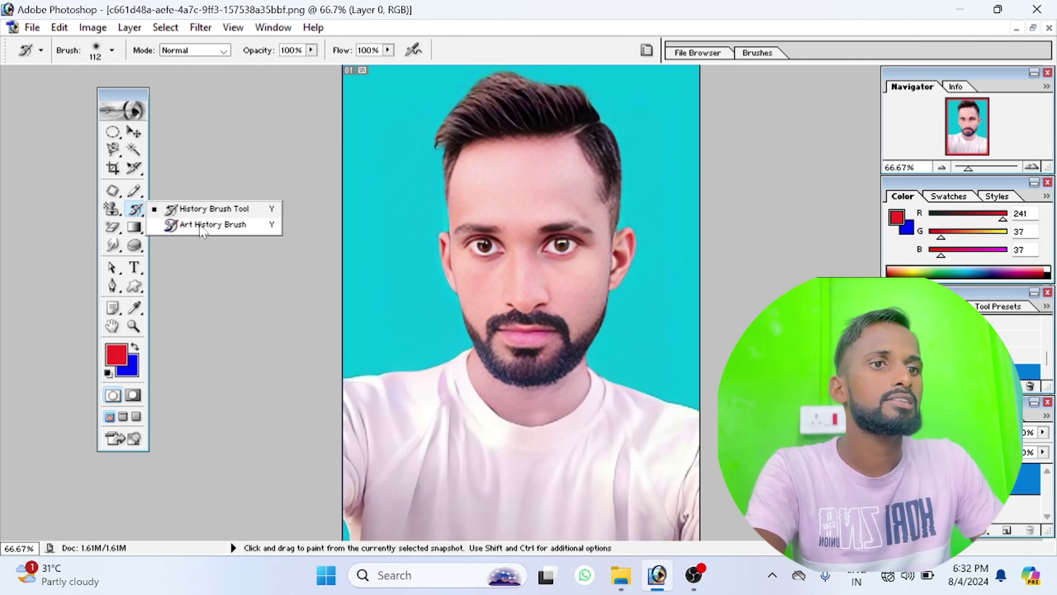
click(219, 225)
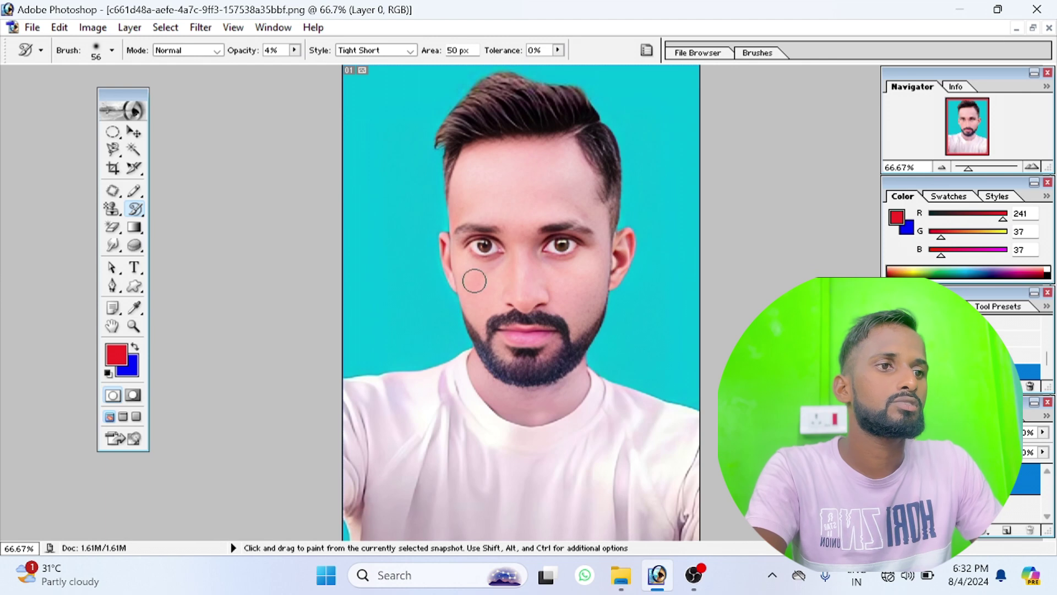
drag(559, 189, 592, 154)
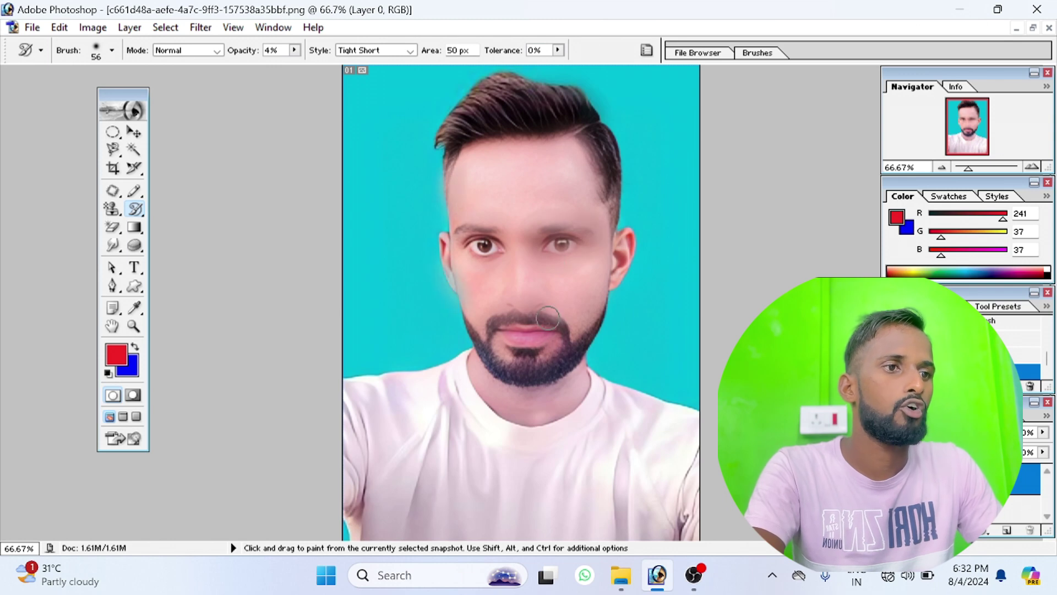
drag(453, 307, 565, 300)
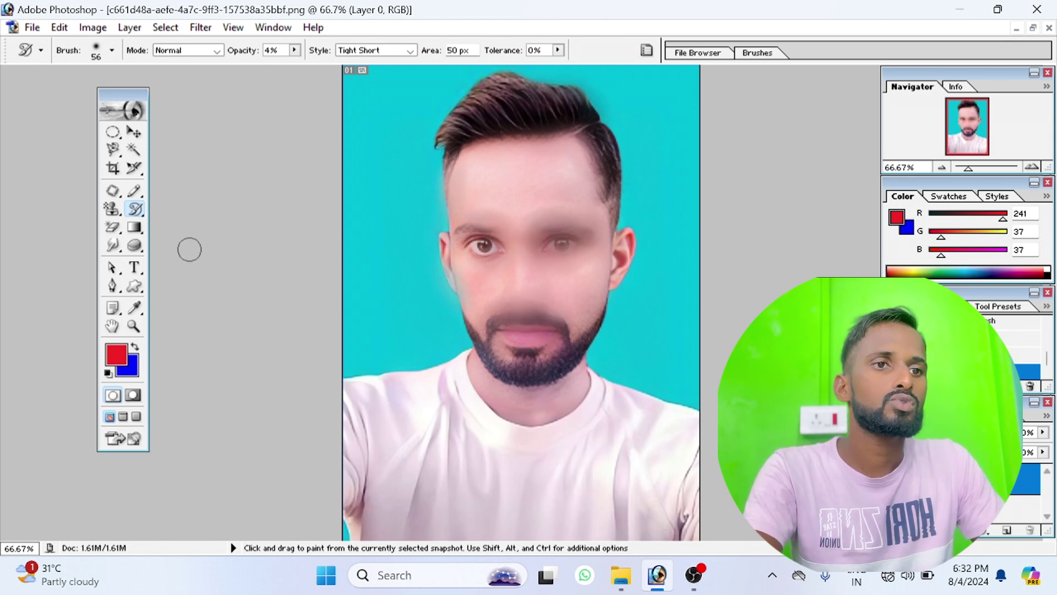
click(135, 209)
click(223, 208)
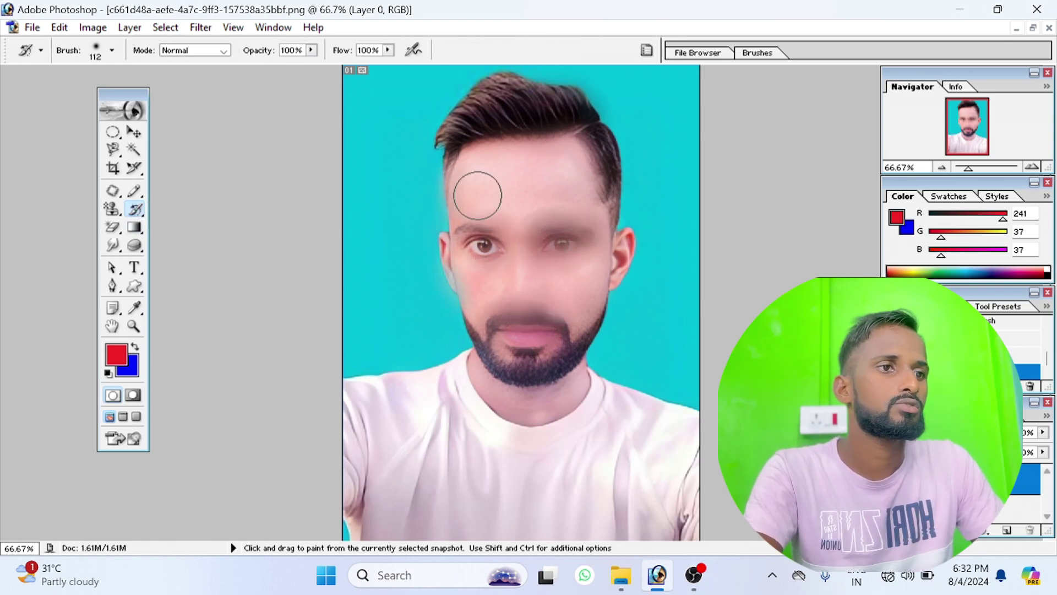
mouse_move(475, 194)
mouse_down()
mouse_move(523, 286)
mouse_move(619, 333)
mouse_up()
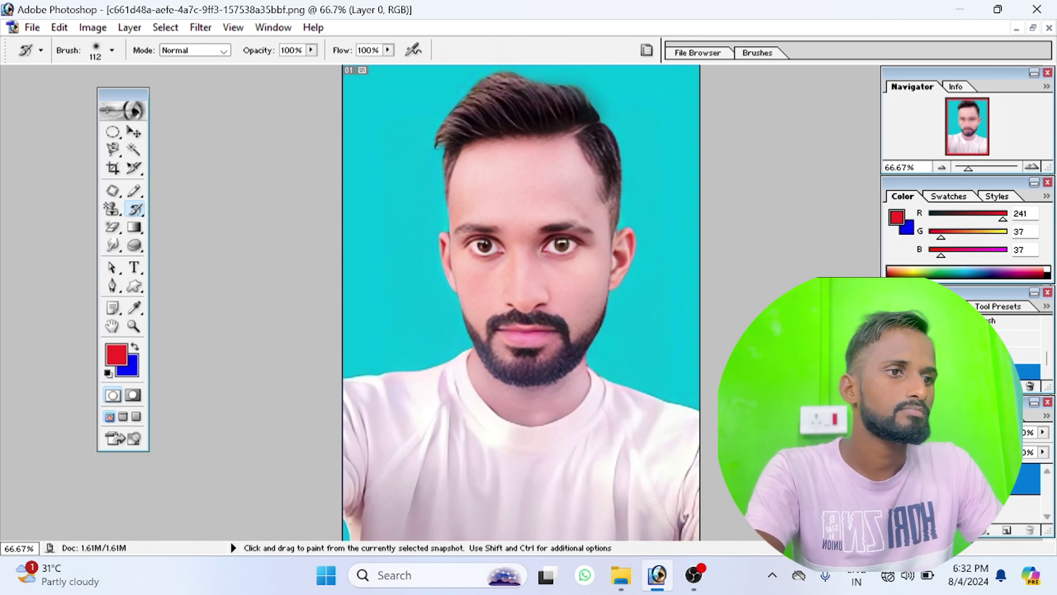
click(112, 209)
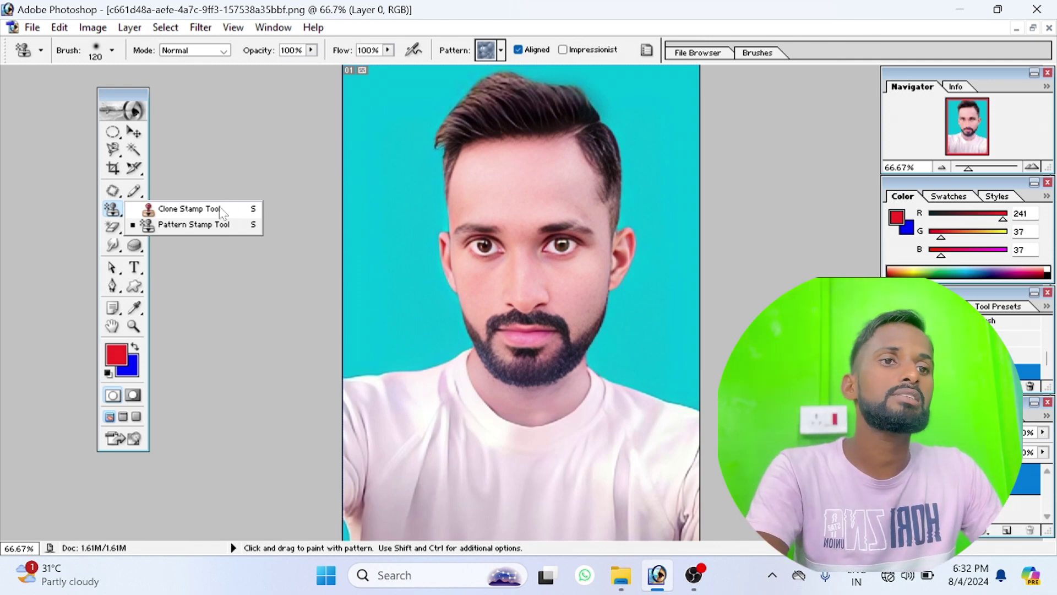
Select the Clone Stamp Tool and zoom in on the nose and mustache.
click(220, 211)
click(113, 191)
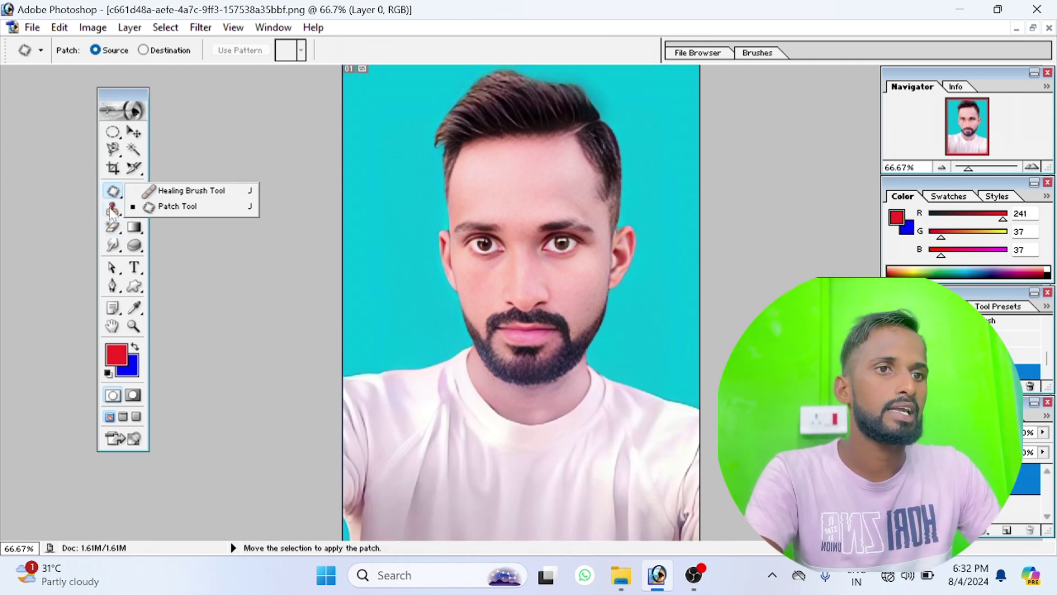
click(112, 211)
click(169, 210)
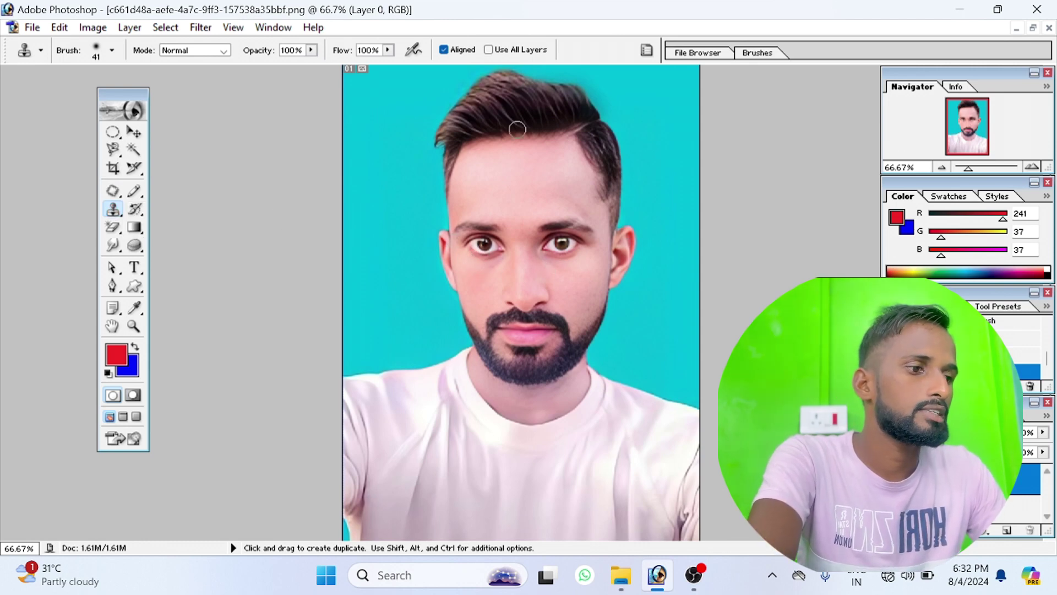
key(ctrl+equal)
key(ctrl+equal)
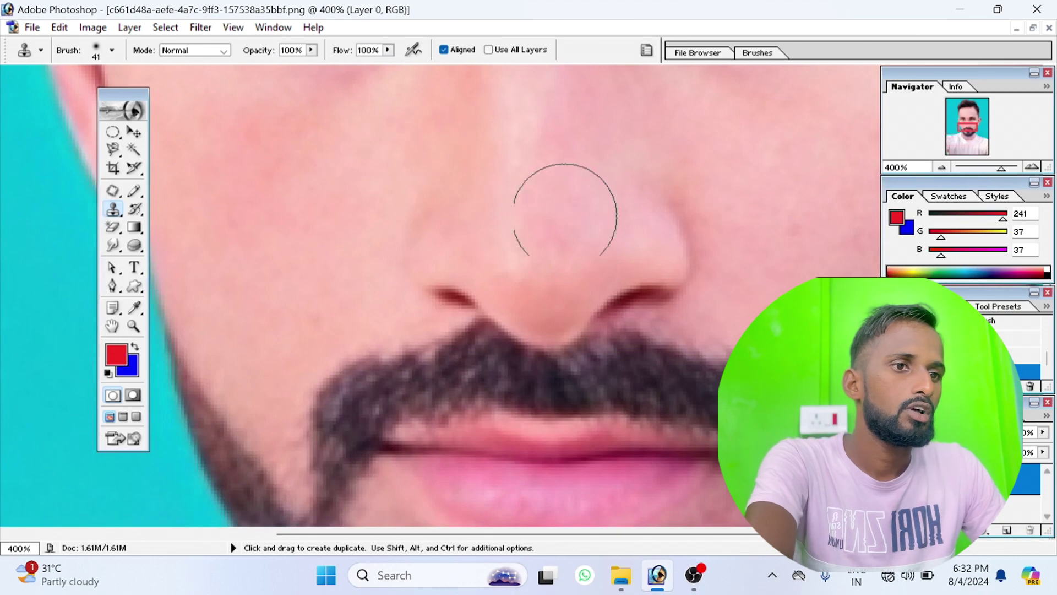
Pan around the face, zoom out, then zoom back in on the forehead hairline.
scroll(578, 308, up, 1)
scroll(578, 305, up, 3)
scroll(577, 290, up, 3)
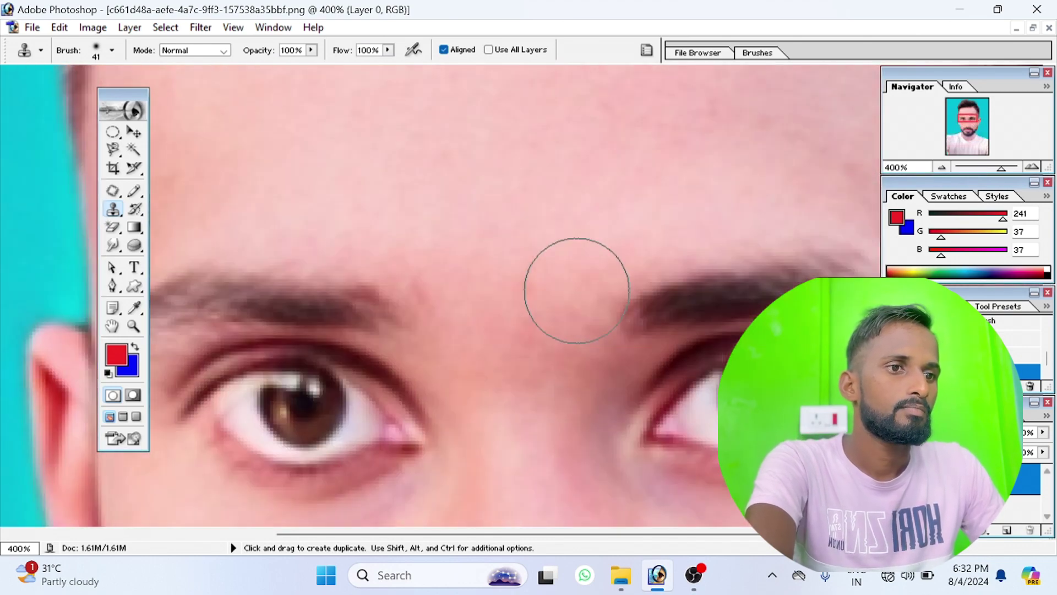
scroll(577, 290, down, 2)
scroll(632, 330, down, 2)
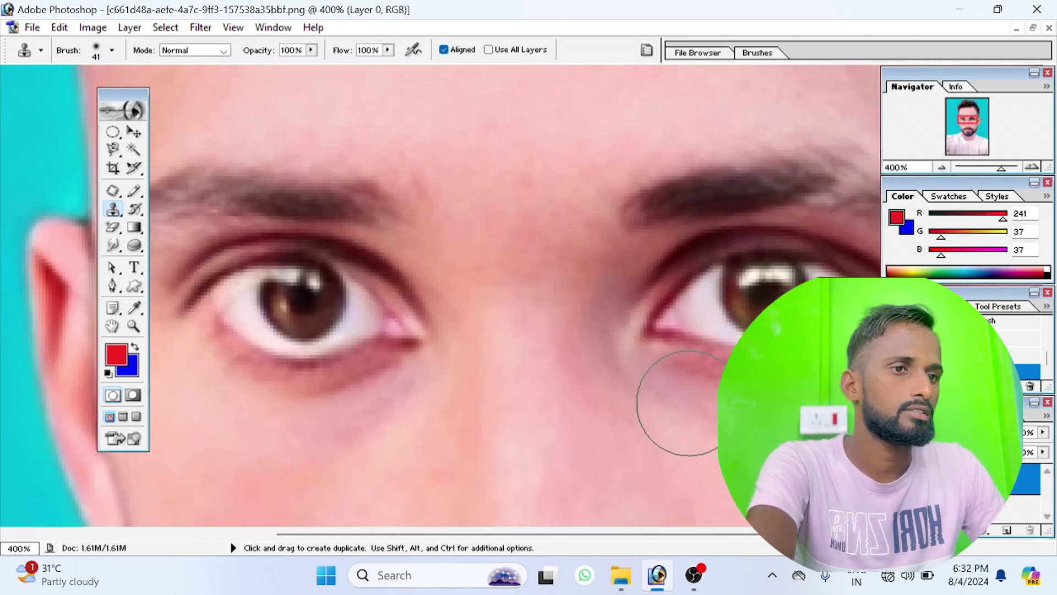
scroll(424, 349, down, 3)
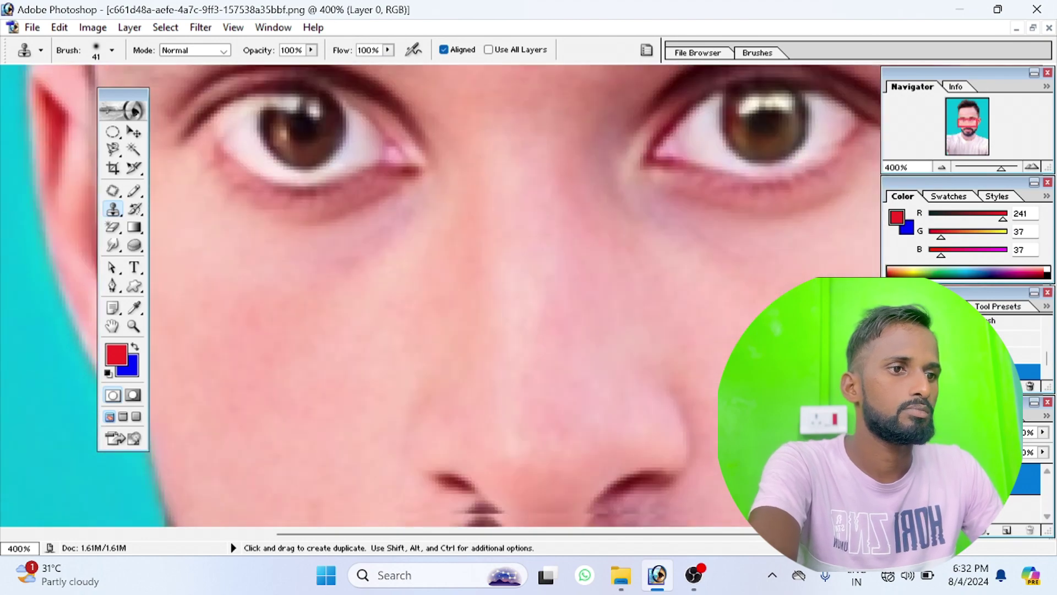
scroll(377, 307, down, 2)
scroll(342, 318, down, 1)
scroll(418, 342, up, 2)
scroll(414, 341, up, 2)
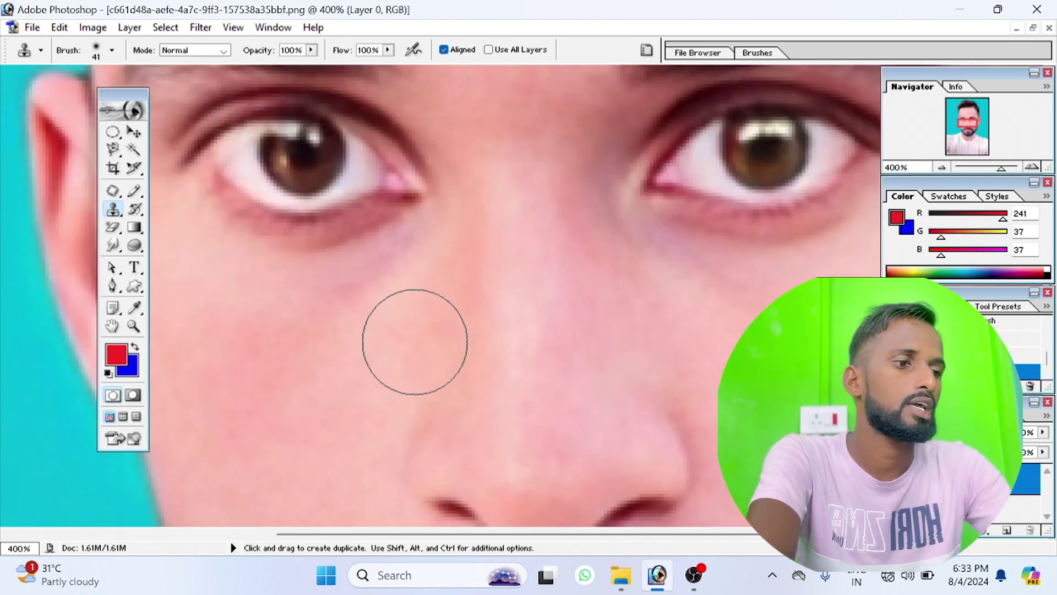
key(ctrl+minus)
key(ctrl+minus)
key(ctrl+minus)
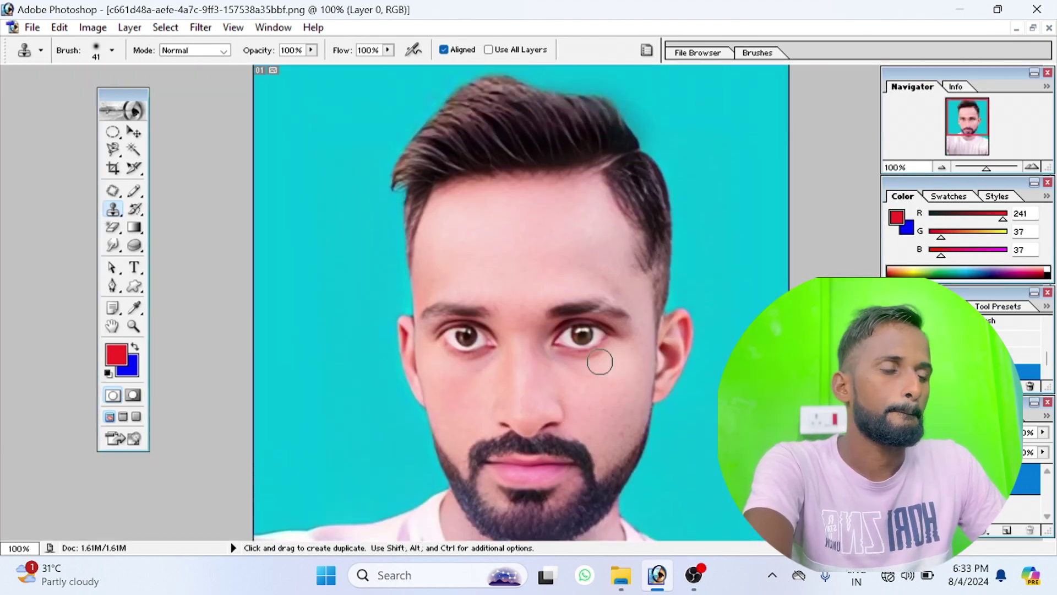
scroll(600, 359, up, 2)
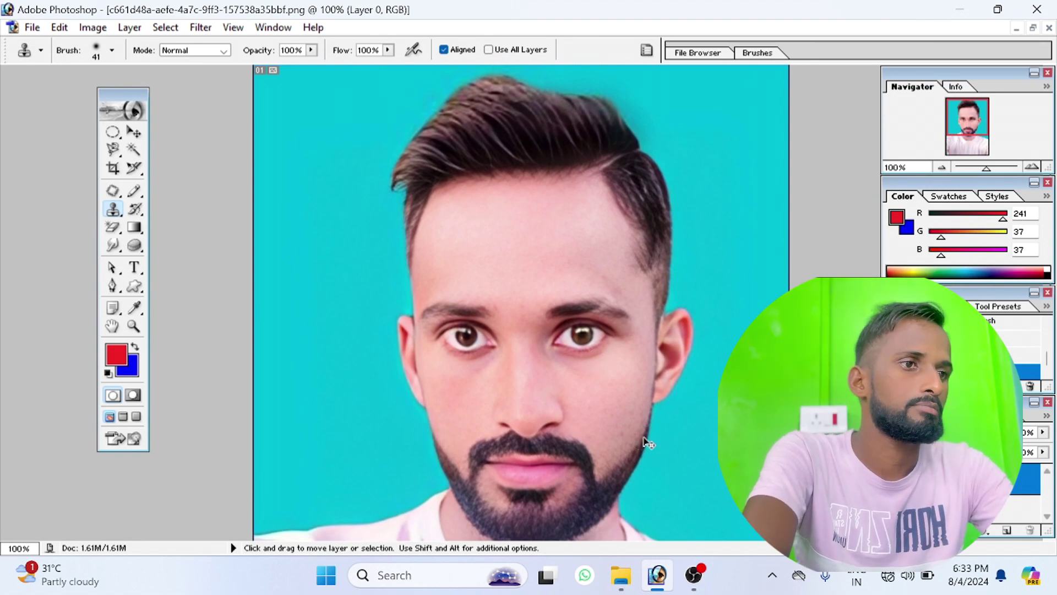
key(ctrl+plus)
key(ctrl+plus)
key(ctrl+plus)
scroll(618, 317, up, 2)
scroll(619, 317, up, 4)
scroll(618, 317, up, 3)
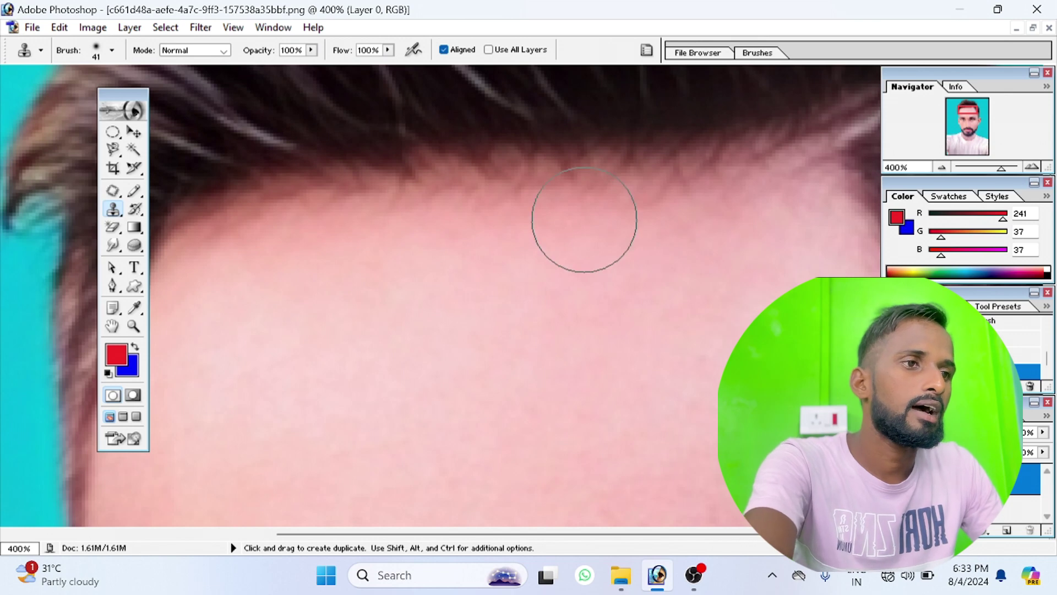
Sample clean forehead skin, clone over the hairline with a 22 px brush, then undo.
key(alt)
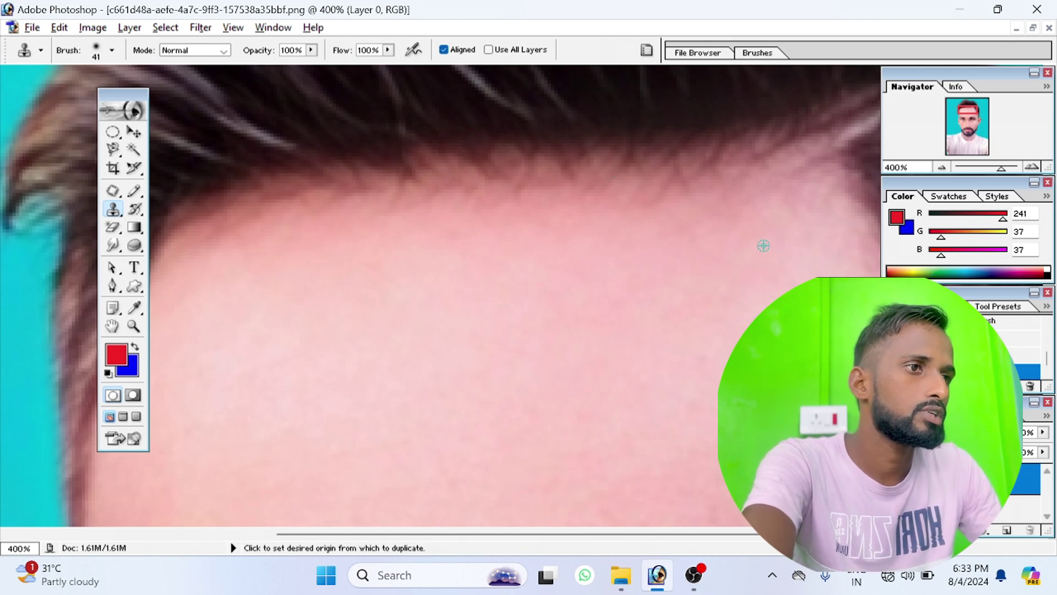
alt+click(727, 269)
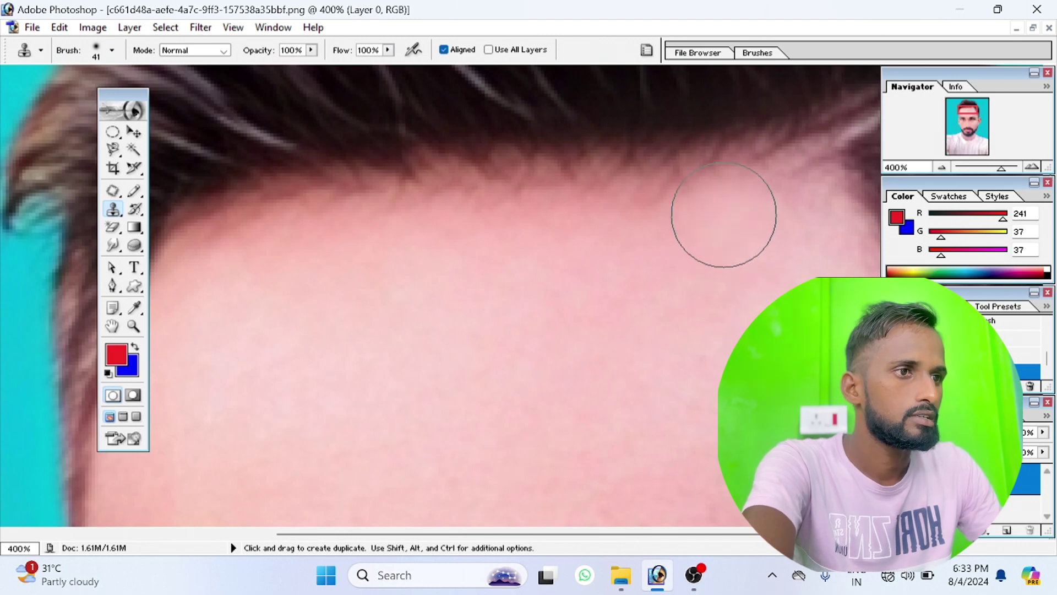
drag(724, 215, 691, 275)
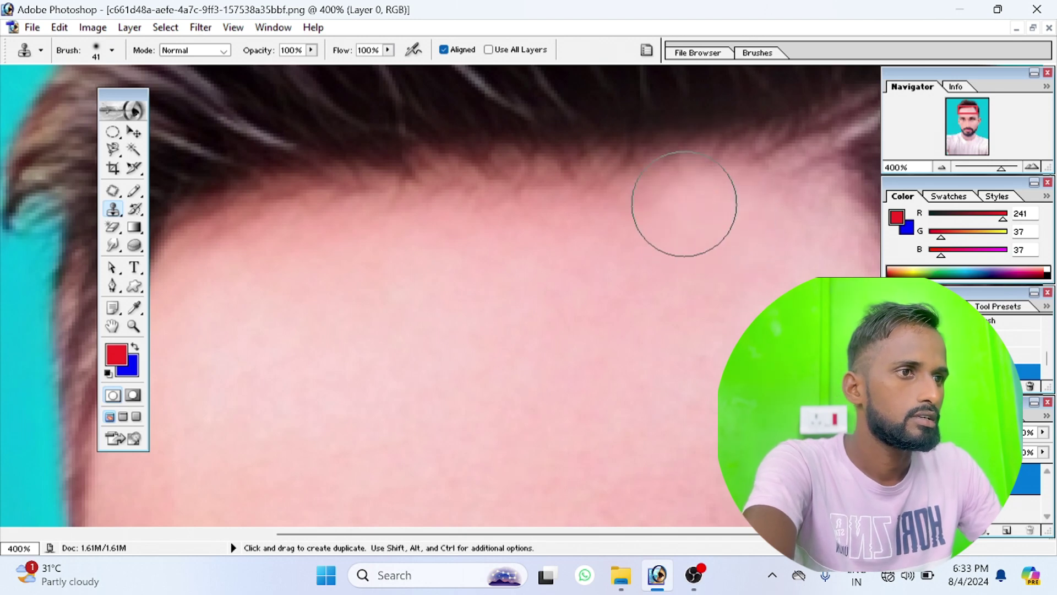
right_click(691, 275)
click(622, 253)
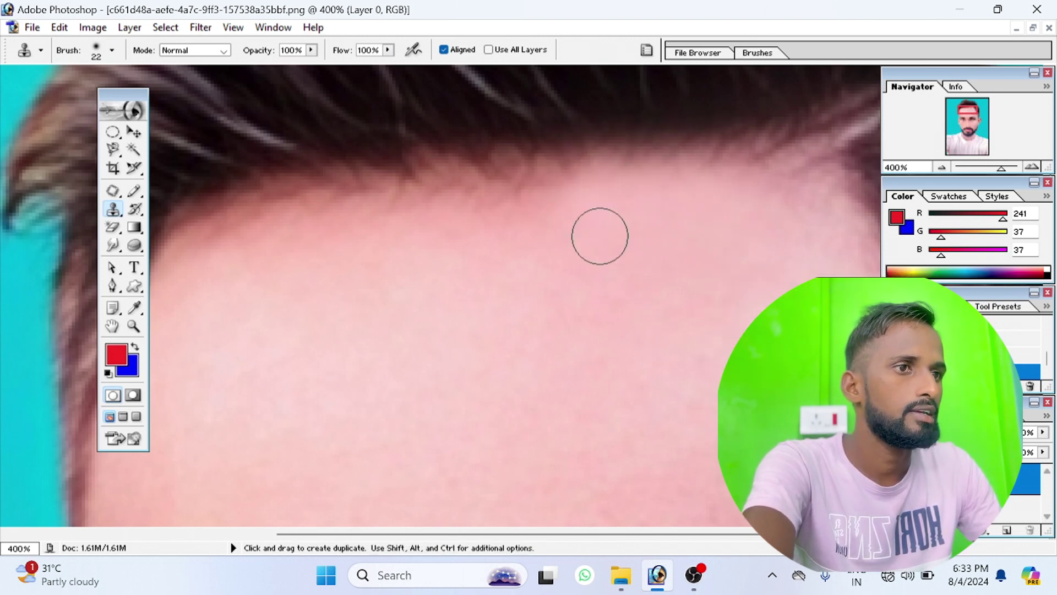
mouse_move(534, 182)
mouse_down()
mouse_move(471, 177)
mouse_move(507, 165)
mouse_move(582, 175)
mouse_move(266, 189)
mouse_up()
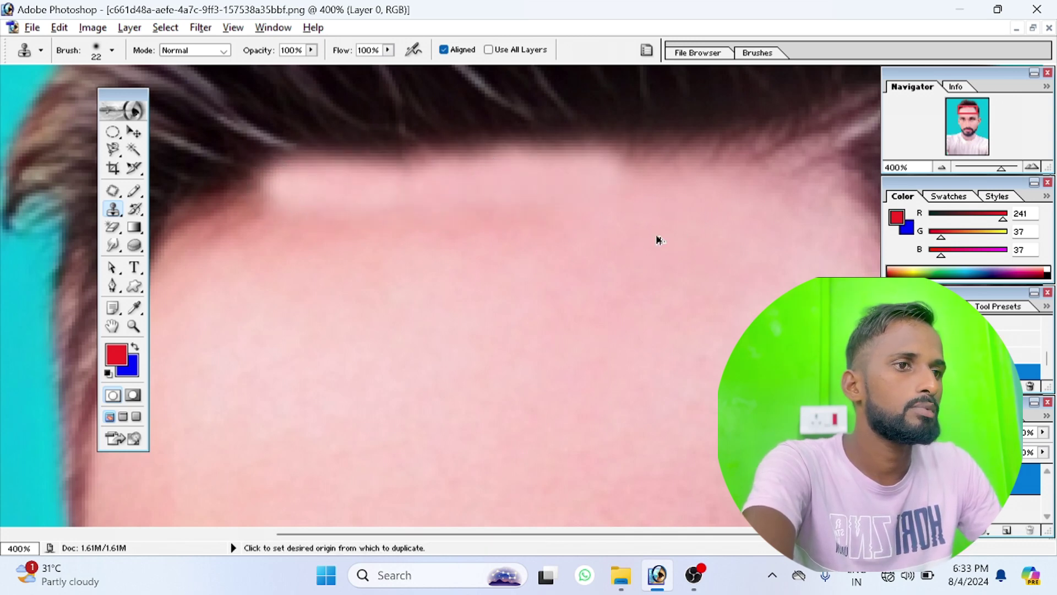
key(ctrl+z)
key(ctrl+alt+z)
key(ctrl+alt+z)
key(ctrl+alt+z)
key(ctrl+alt+z)
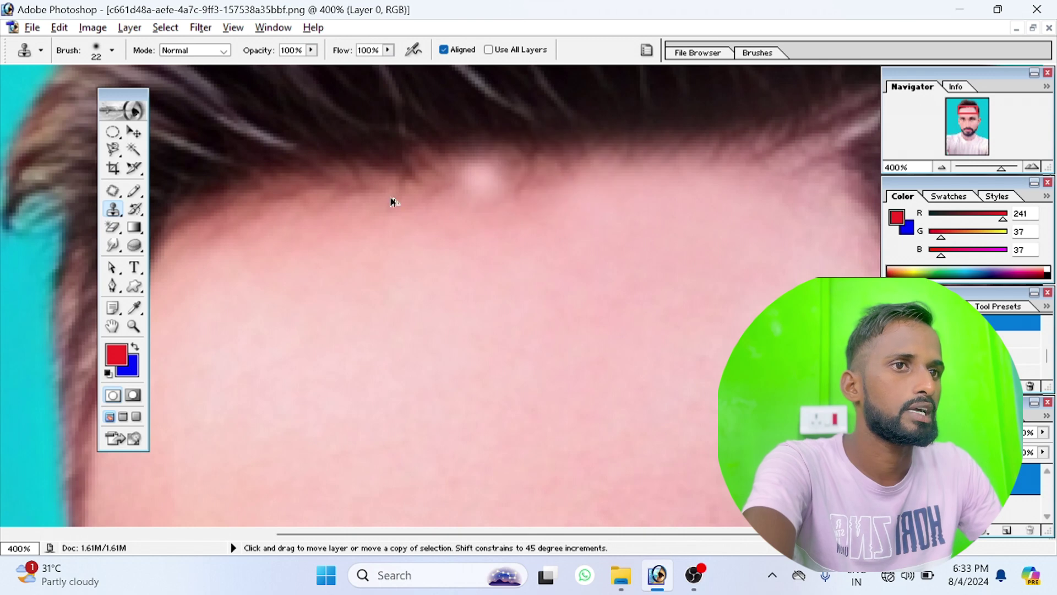
key(ctrl+shift+z)
Lower Clone Stamp opacity to 56%, softly clone the dark hairline, then undo it.
click(388, 51)
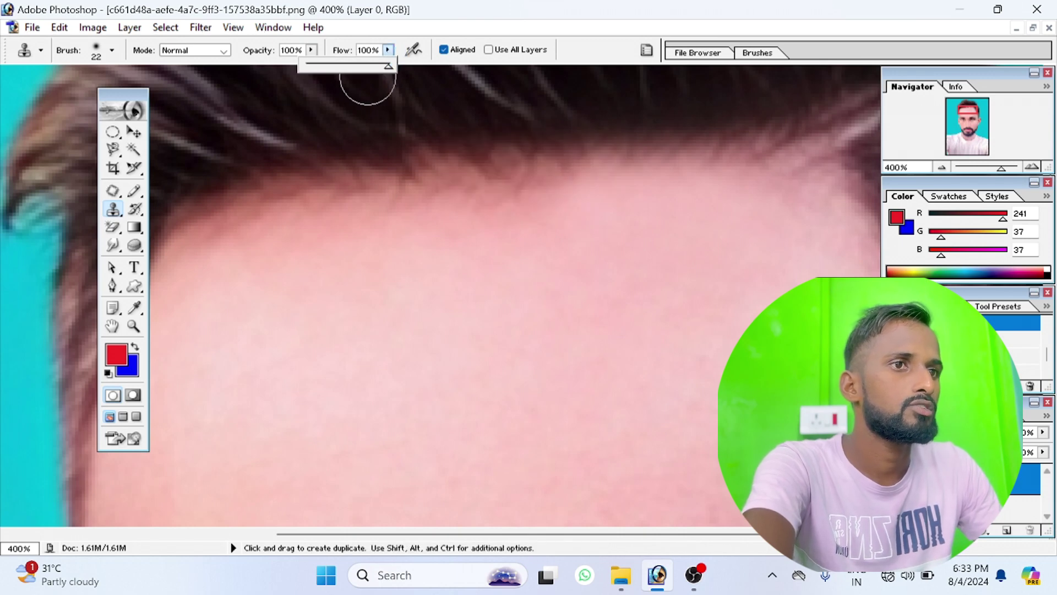
click(312, 51)
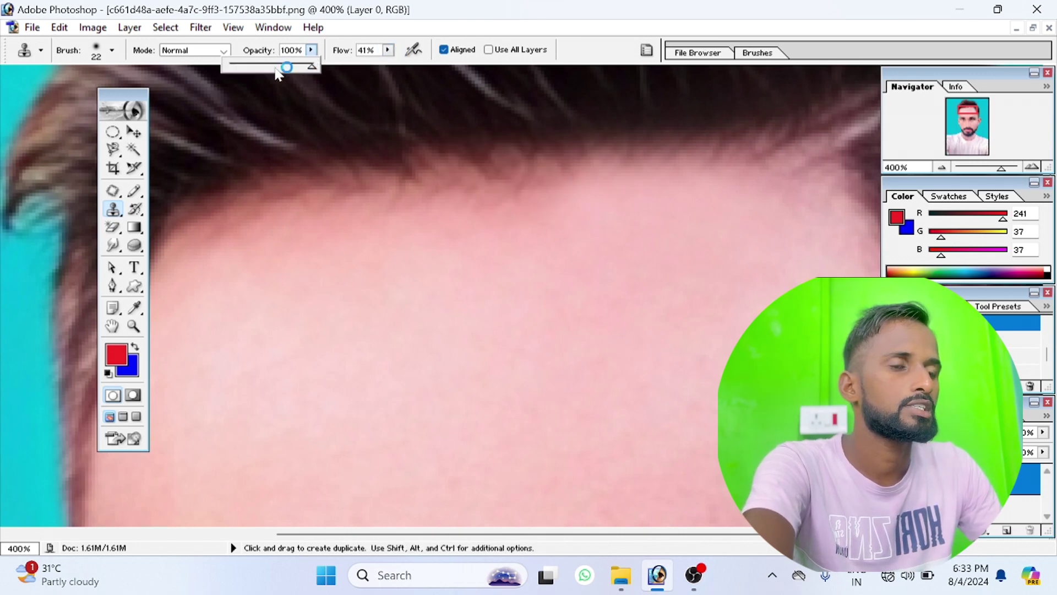
alt+click(463, 235)
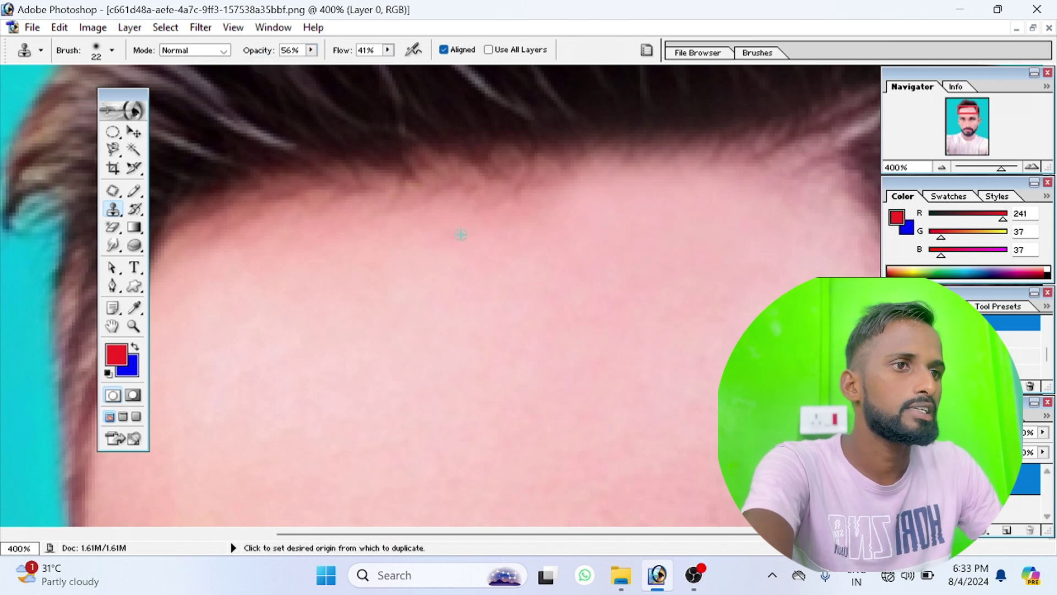
mouse_move(471, 182)
mouse_down()
mouse_move(501, 177)
mouse_move(205, 202)
mouse_move(767, 156)
mouse_up()
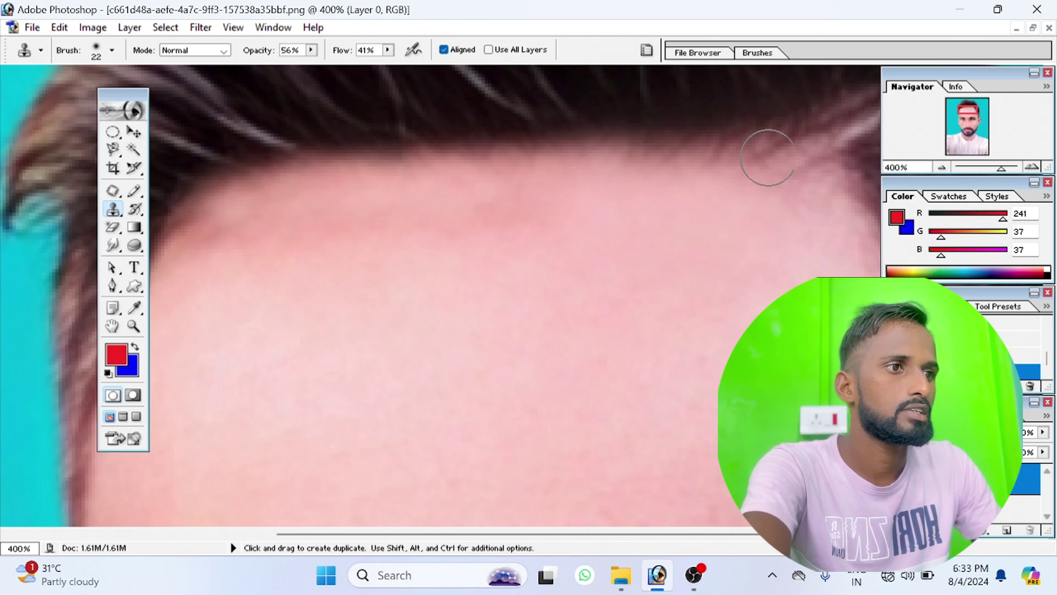
key(ctrl+alt+z)
key(ctrl+alt+z)
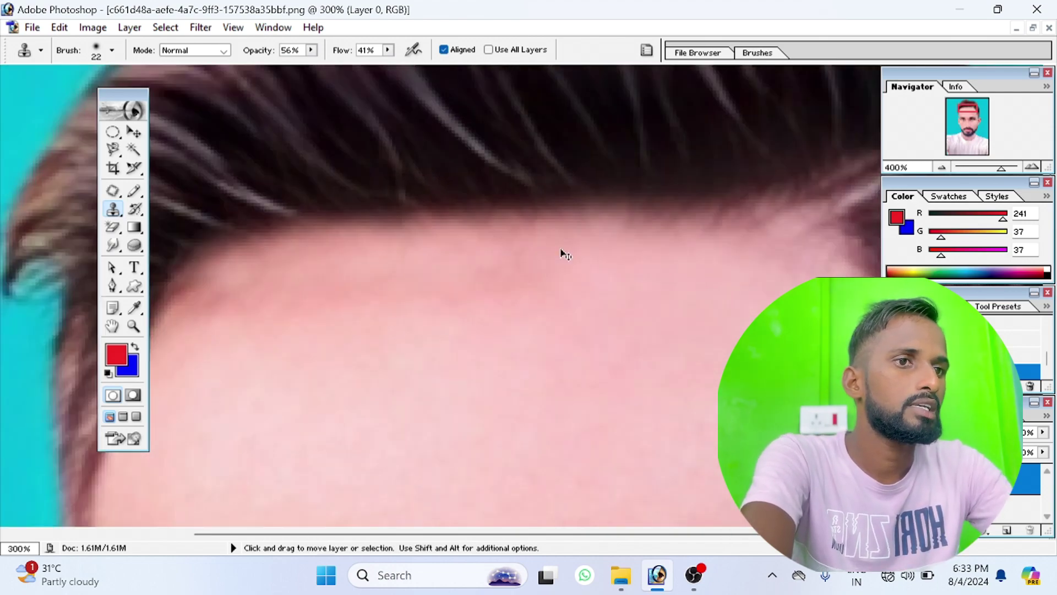
Fit the portrait on screen and show the Clone Stamp and Pattern Stamp tool choices.
key(ctrl+0)
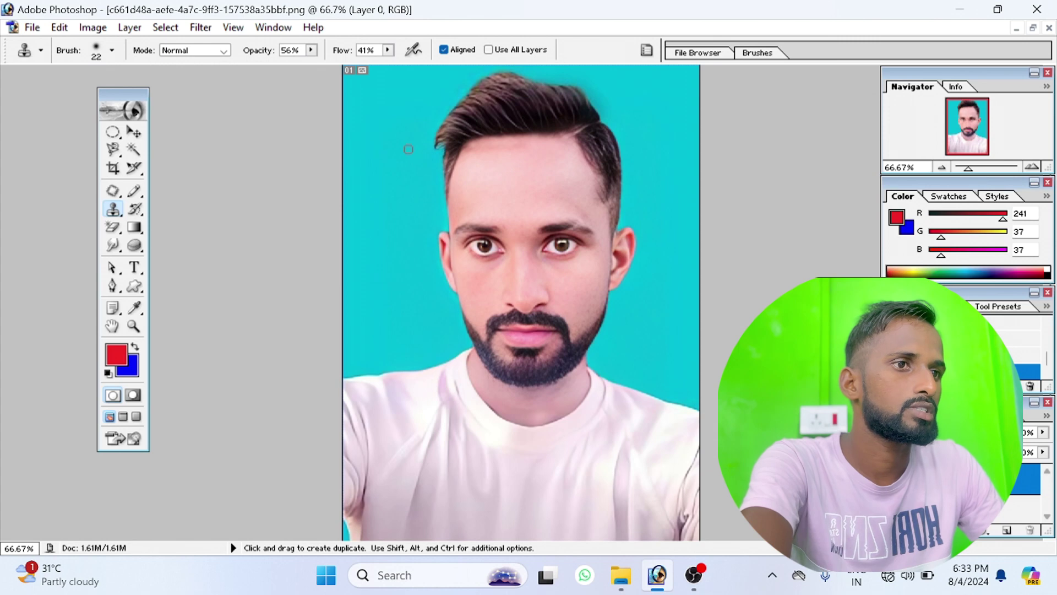
right_click(408, 149)
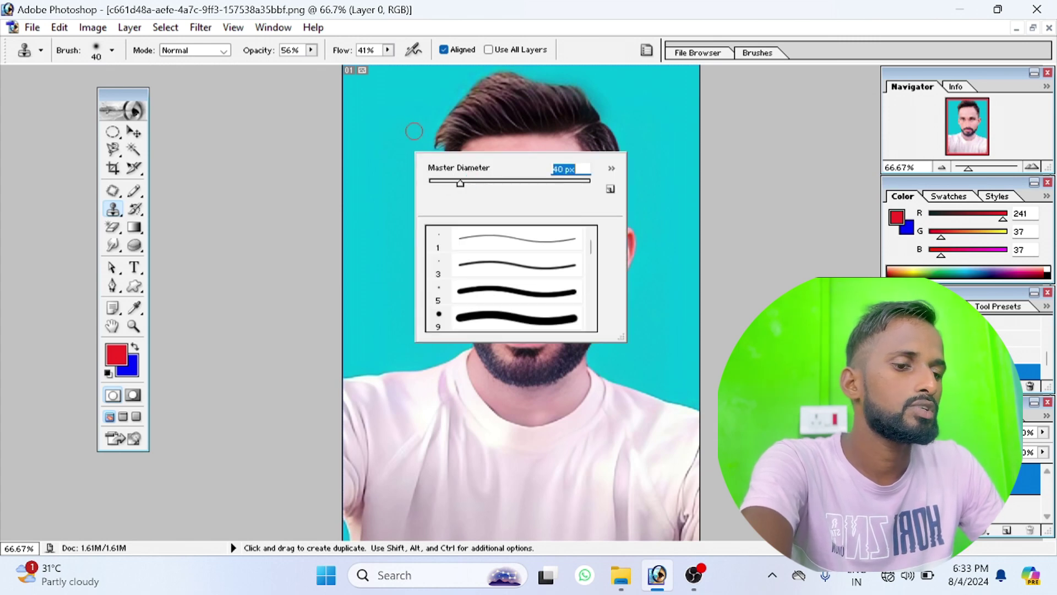
alt+click(415, 135)
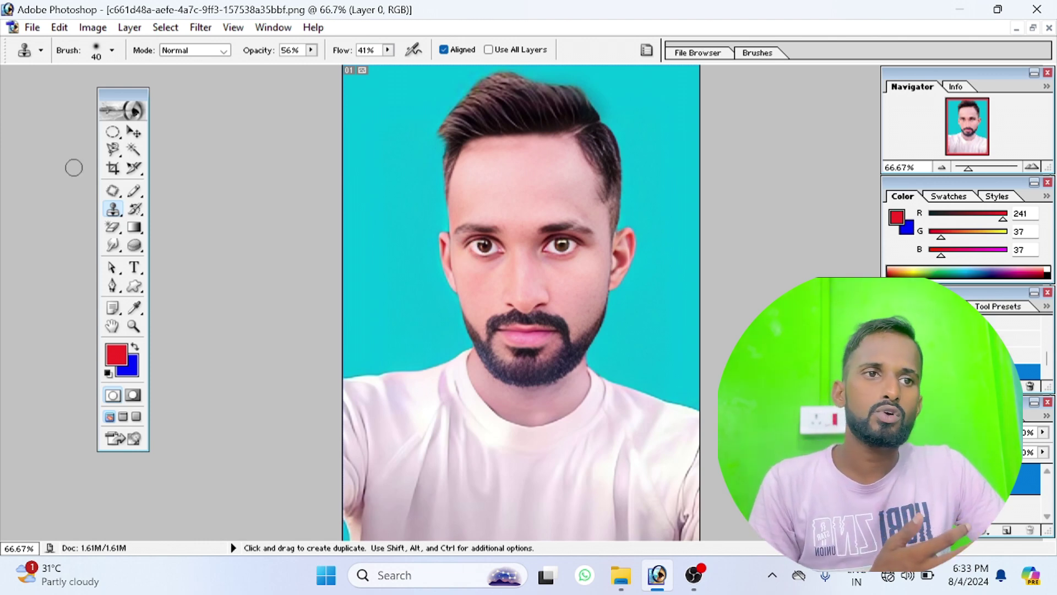
right_click(113, 208)
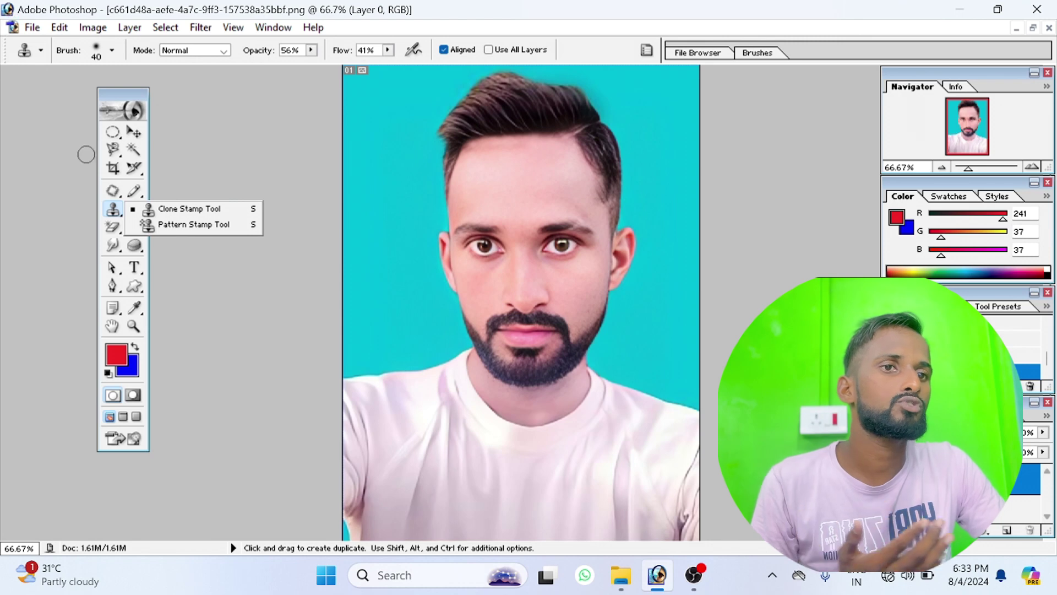
drag(113, 191, 245, 191)
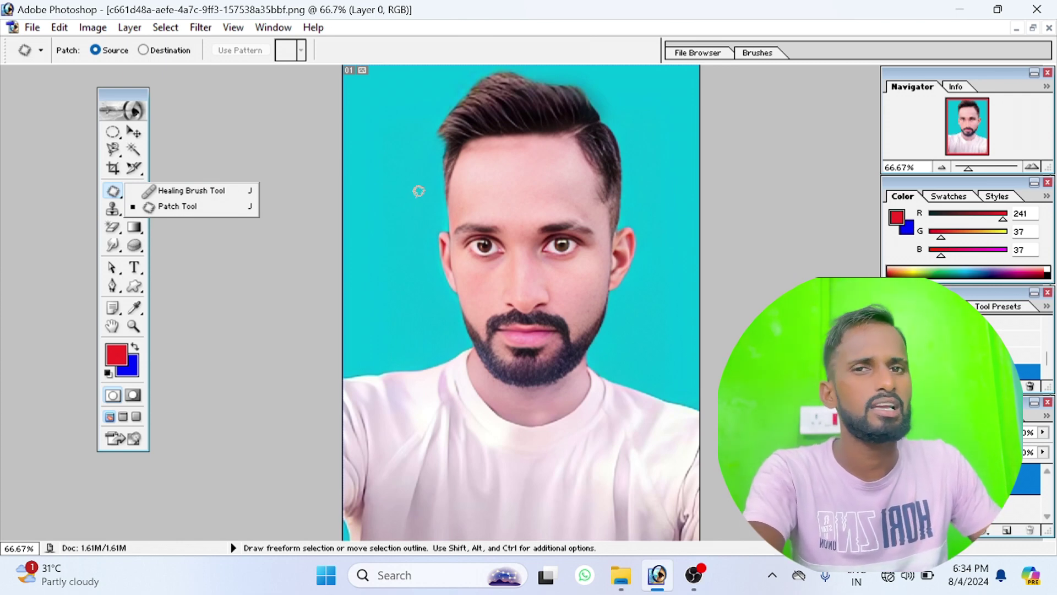
click(113, 209)
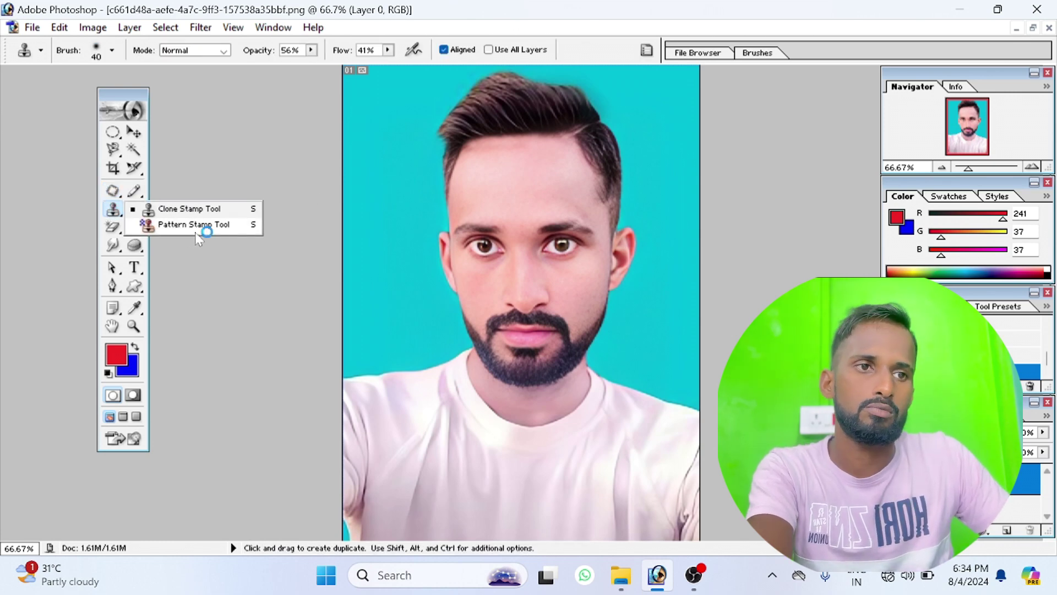
Paint a bubble pattern with the Pattern Stamp down the left and right background.
click(197, 232)
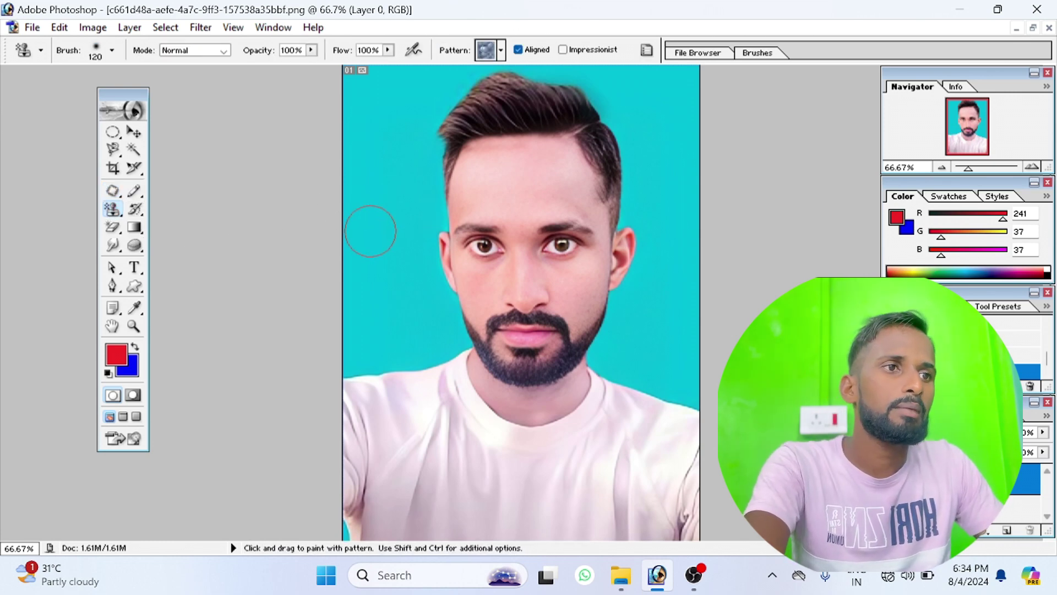
click(502, 51)
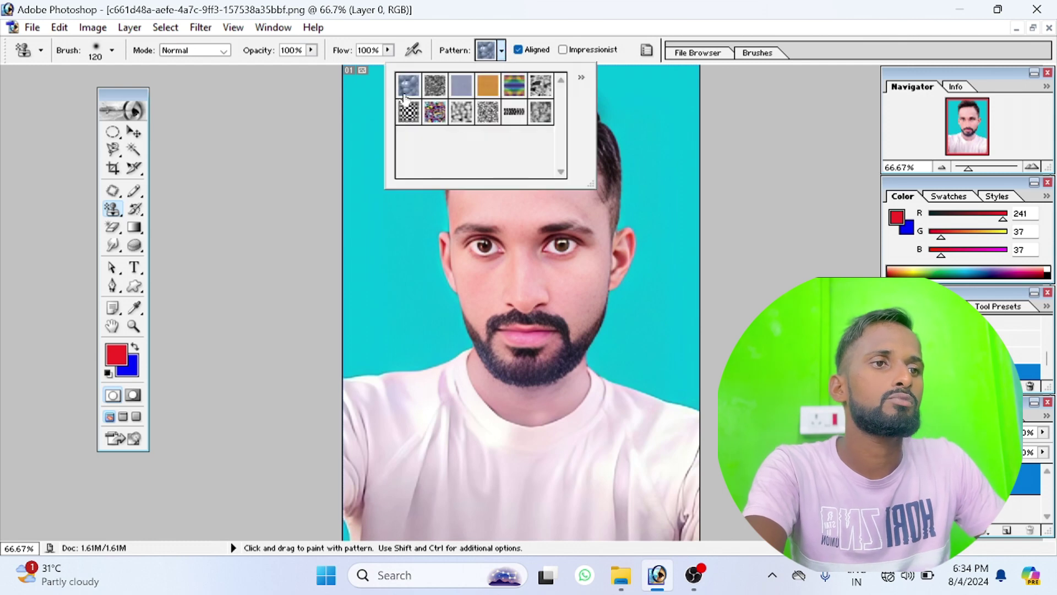
mouse_move(366, 95)
mouse_down()
mouse_move(392, 348)
mouse_move(367, 248)
mouse_up()
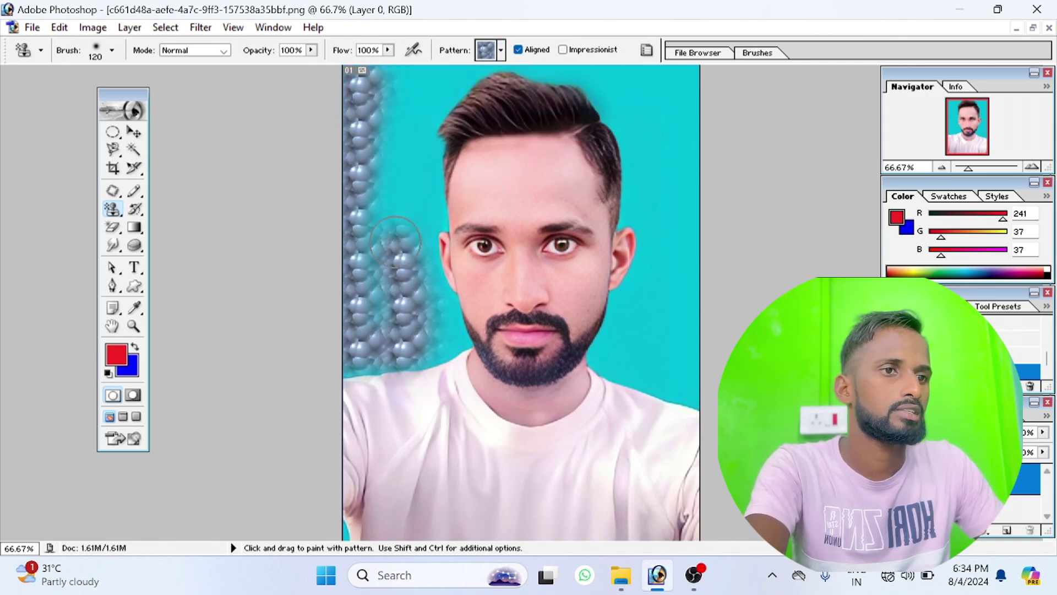
drag(349, 192, 419, 77)
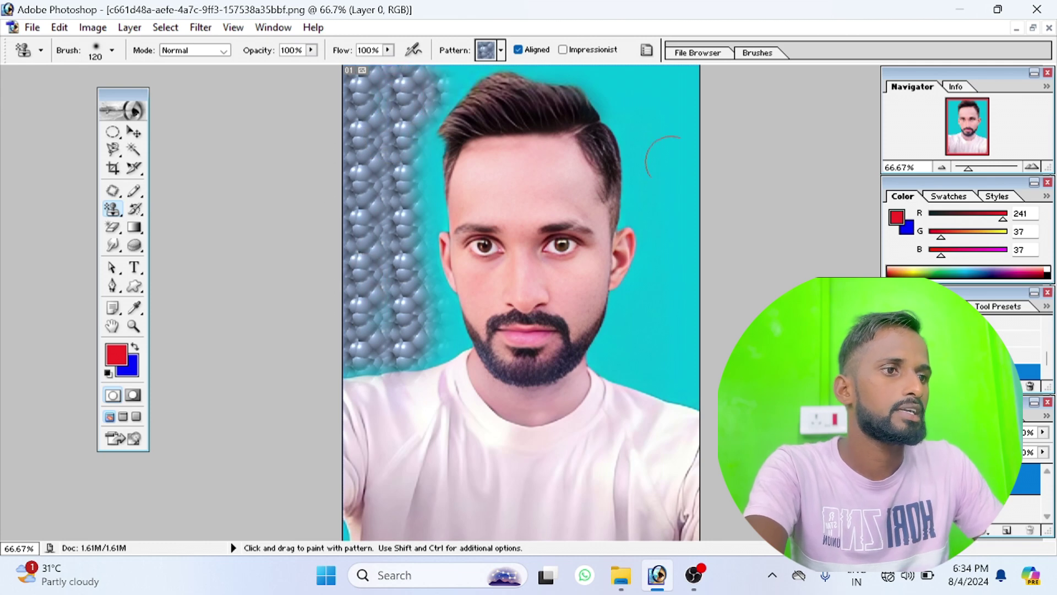
mouse_move(691, 289)
mouse_down()
mouse_move(670, 365)
mouse_move(675, 202)
mouse_up()
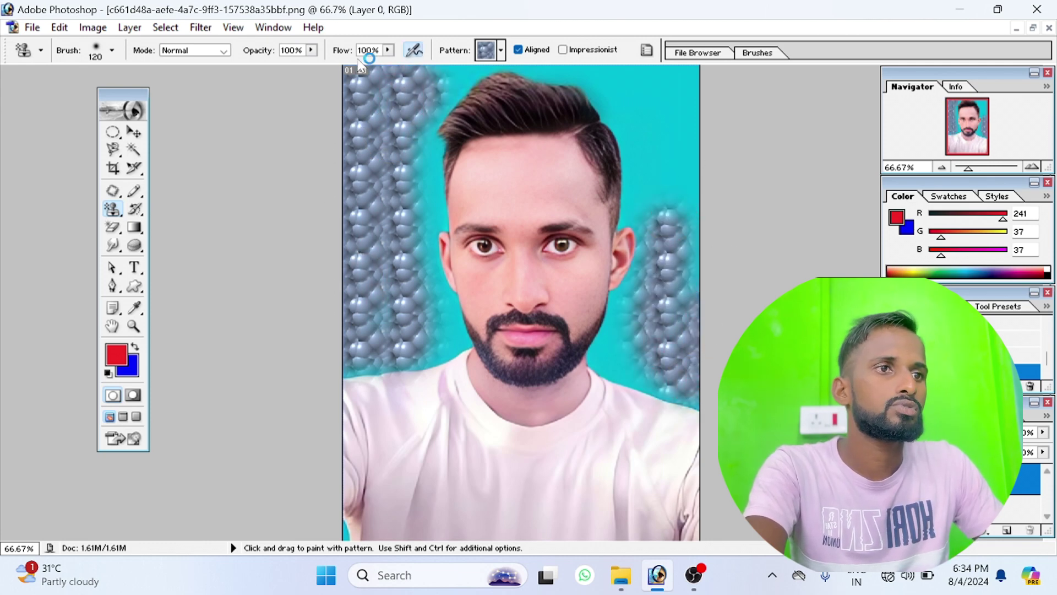
Paint the rock texture pattern down the left background edge.
click(501, 52)
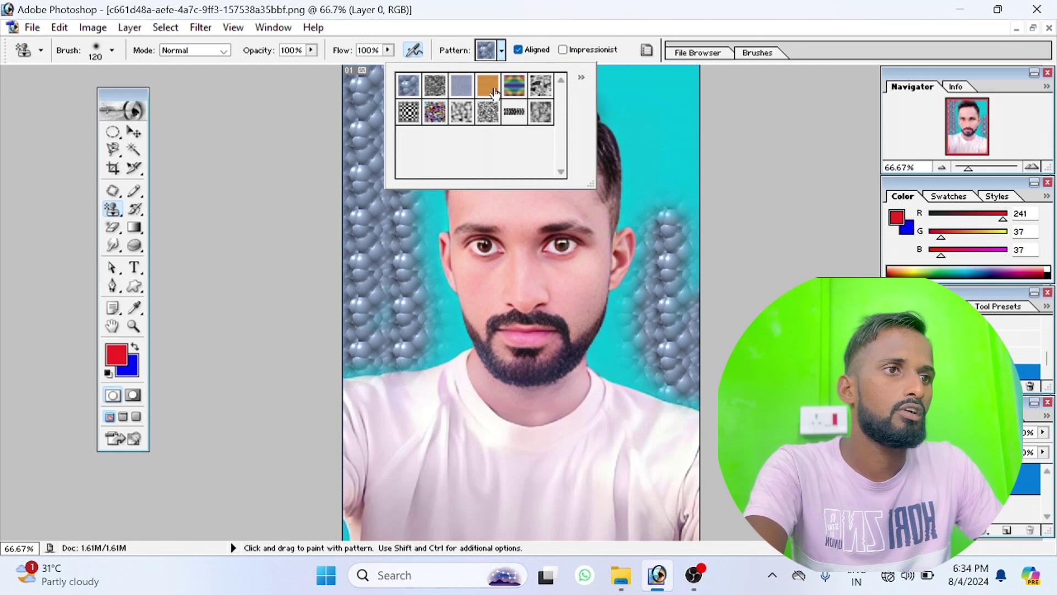
click(543, 93)
drag(358, 72, 325, 298)
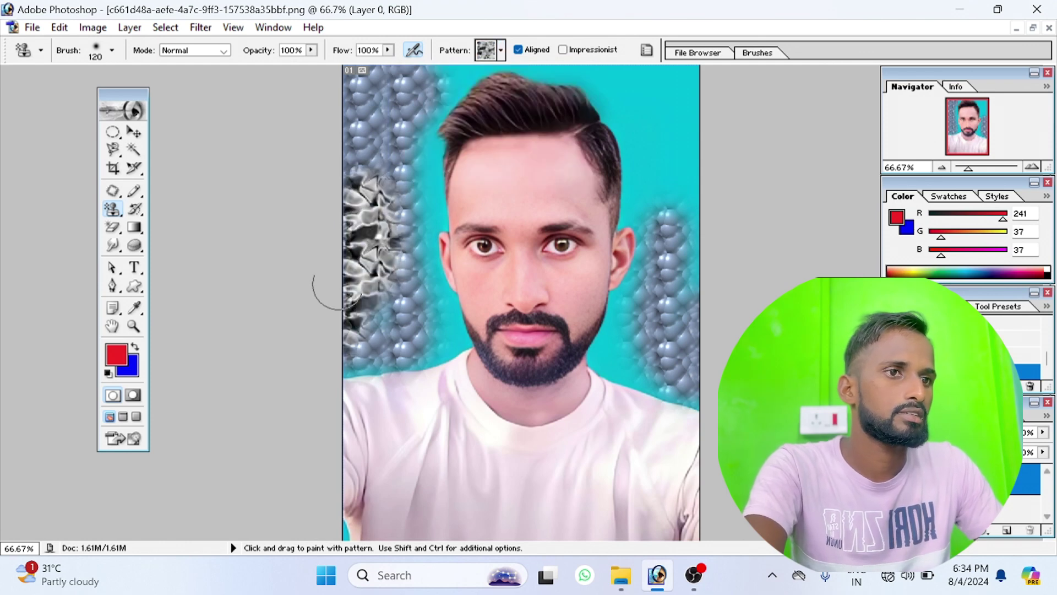
drag(352, 77, 407, 88)
Paint a blue-grey pattern over the upper-right, top-left and left background.
click(501, 52)
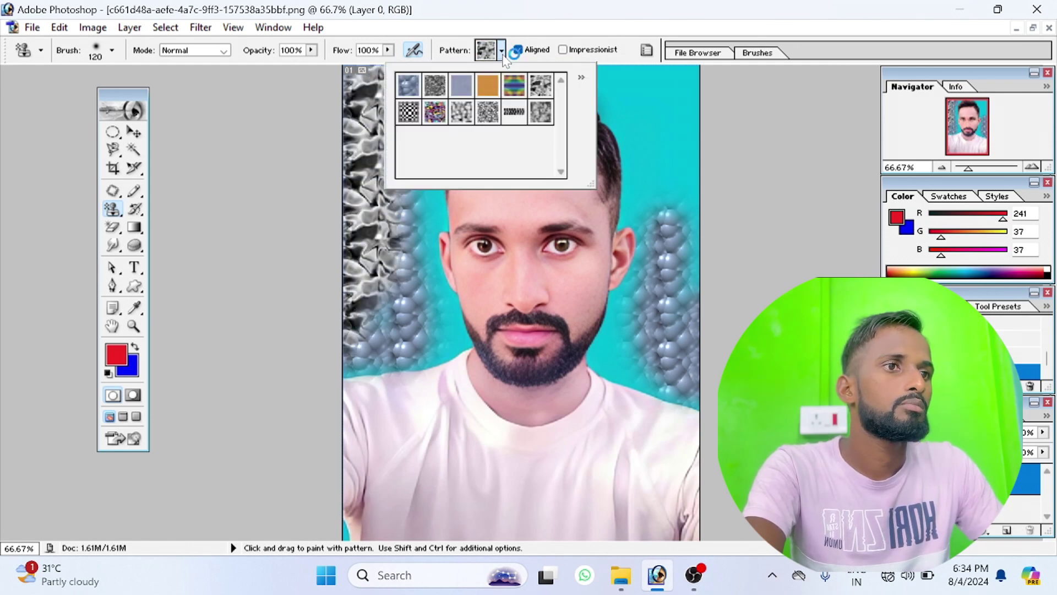
click(459, 86)
drag(627, 176, 685, 107)
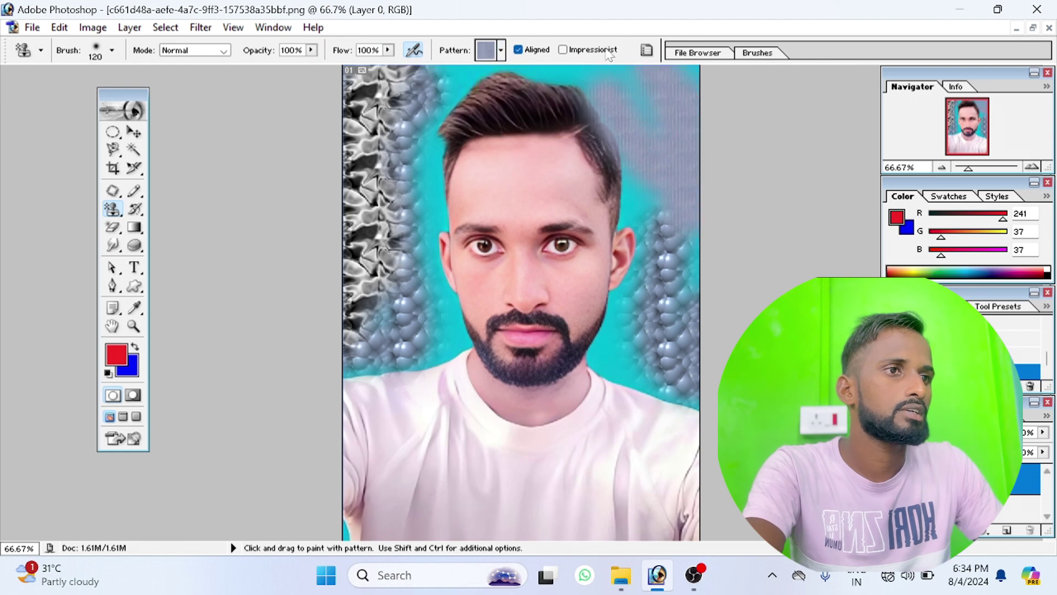
mouse_move(408, 94)
mouse_down()
mouse_move(357, 204)
mouse_move(375, 232)
mouse_up()
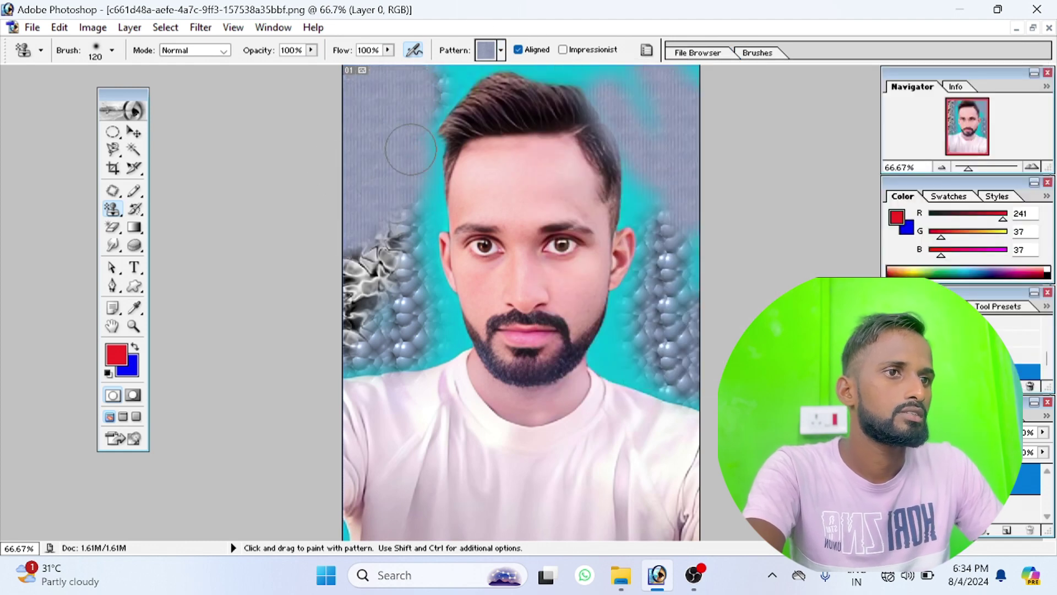
drag(420, 99, 446, 101)
mouse_move(387, 203)
mouse_down()
mouse_move(363, 336)
mouse_move(435, 309)
mouse_up()
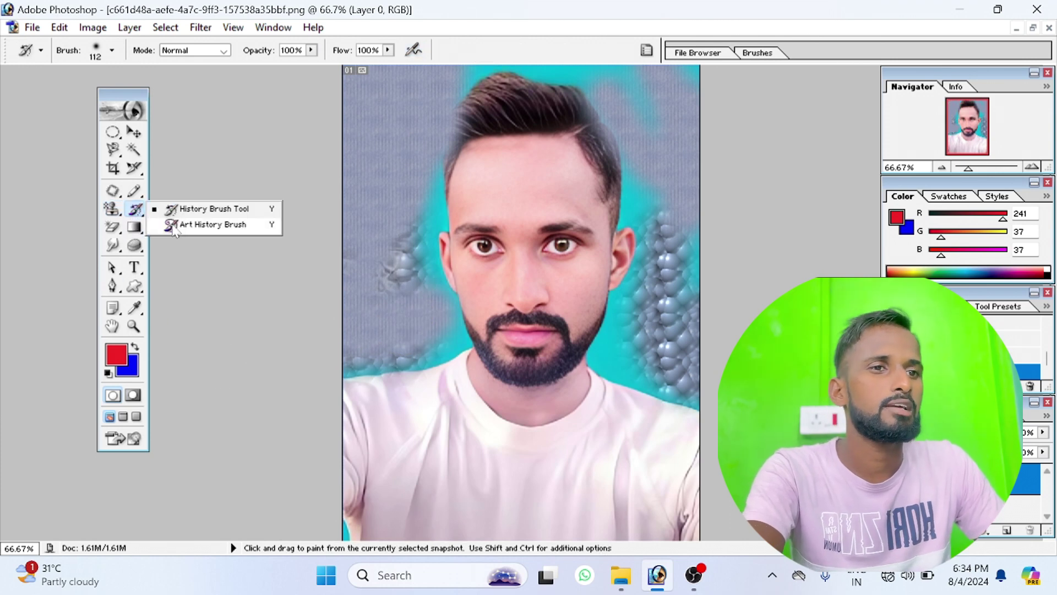
Wipe out all pattern textures with a 723-px History Brush, restoring plain cyan.
drag(134, 208, 176, 208)
drag(437, 205, 390, 208)
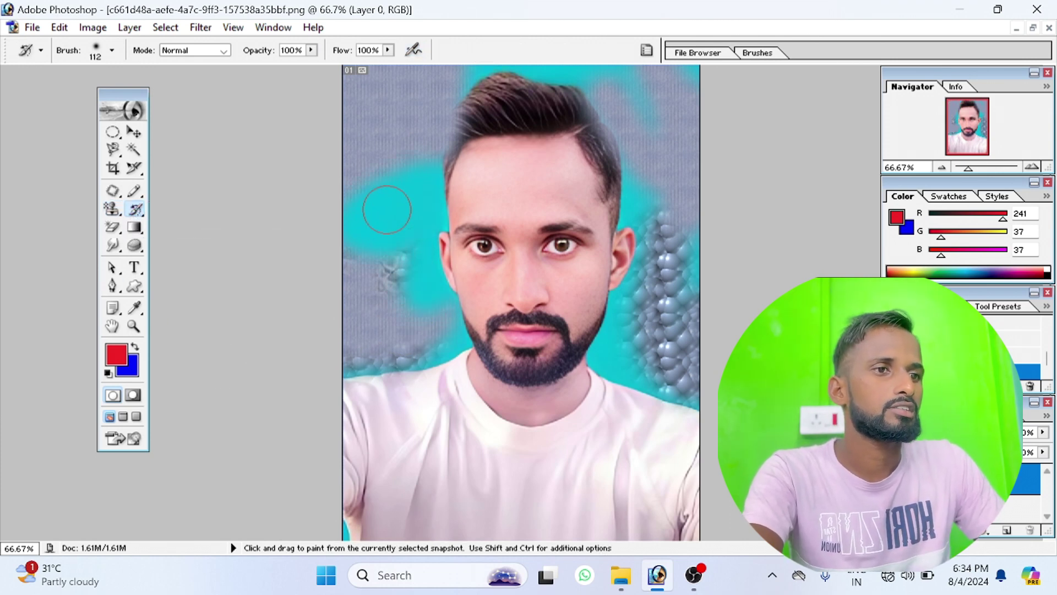
right_click(438, 273)
drag(570, 297, 601, 297)
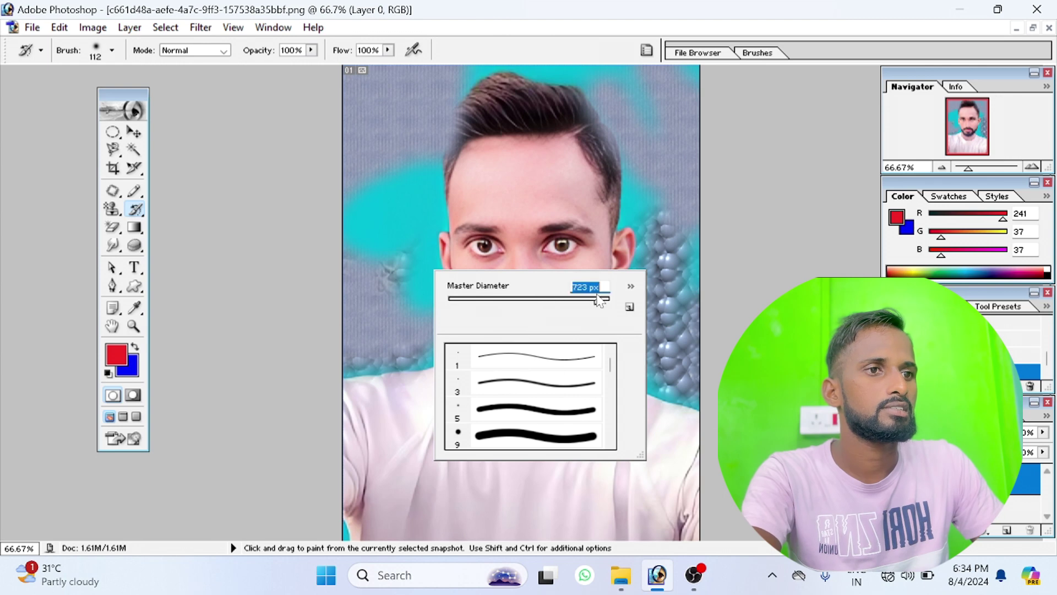
key(Return)
drag(455, 245, 523, 165)
drag(661, 308, 672, 330)
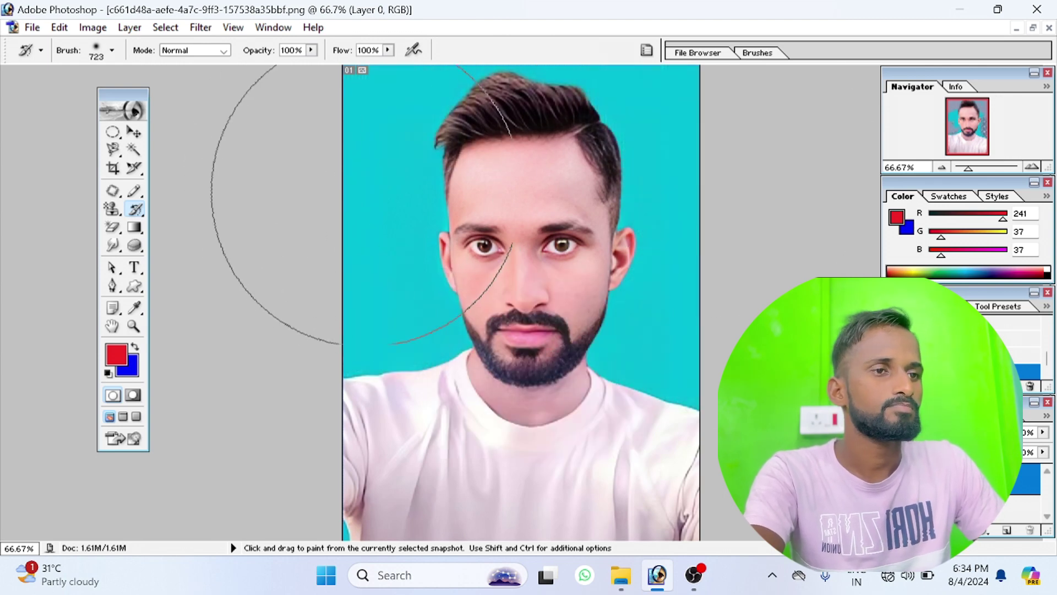
click(115, 232)
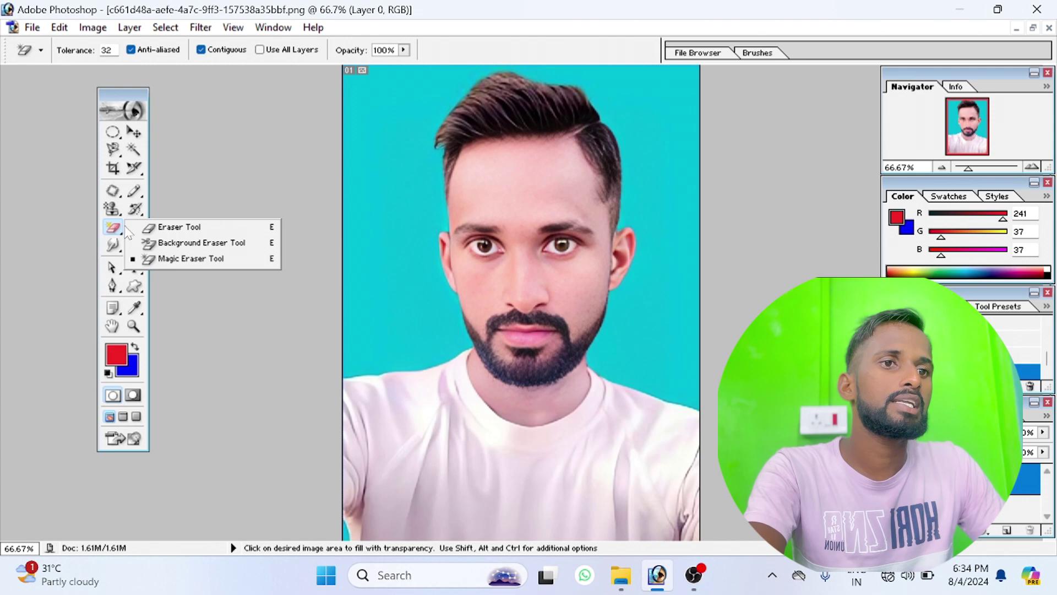
Erase the cyan in the top-left and along the right edge with the Eraser.
click(200, 231)
mouse_move(382, 82)
mouse_down()
mouse_move(345, 149)
mouse_move(328, 247)
mouse_move(335, 330)
mouse_move(391, 292)
mouse_move(382, 207)
mouse_move(389, 91)
mouse_up()
mouse_move(715, 182)
mouse_down()
mouse_move(699, 170)
mouse_move(684, 325)
mouse_move(699, 337)
mouse_move(678, 107)
mouse_move(661, 77)
mouse_up()
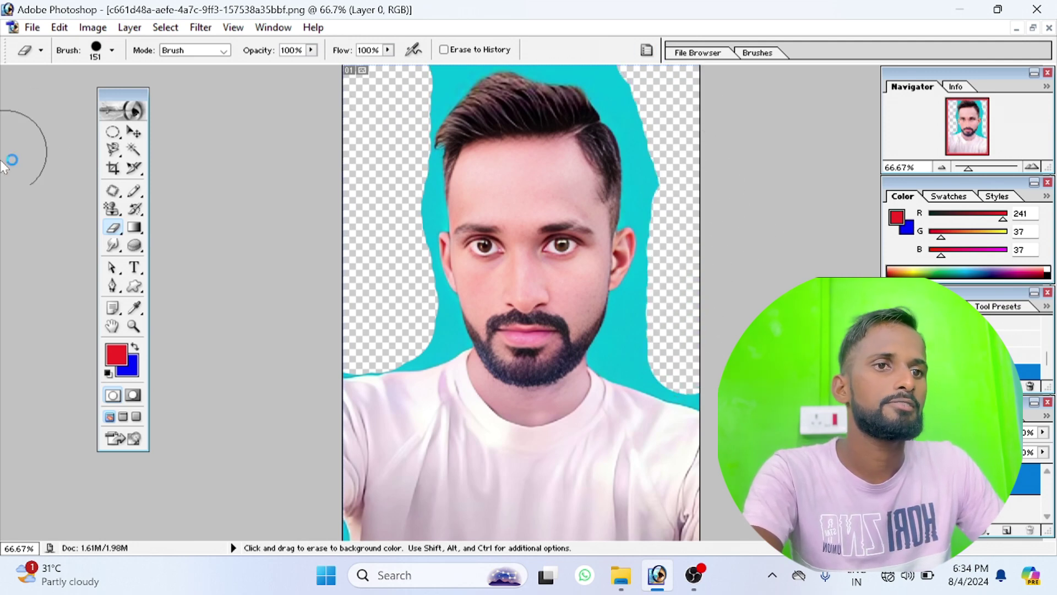
Remove the remaining cyan background around the man with the Magic Eraser.
right_click(114, 232)
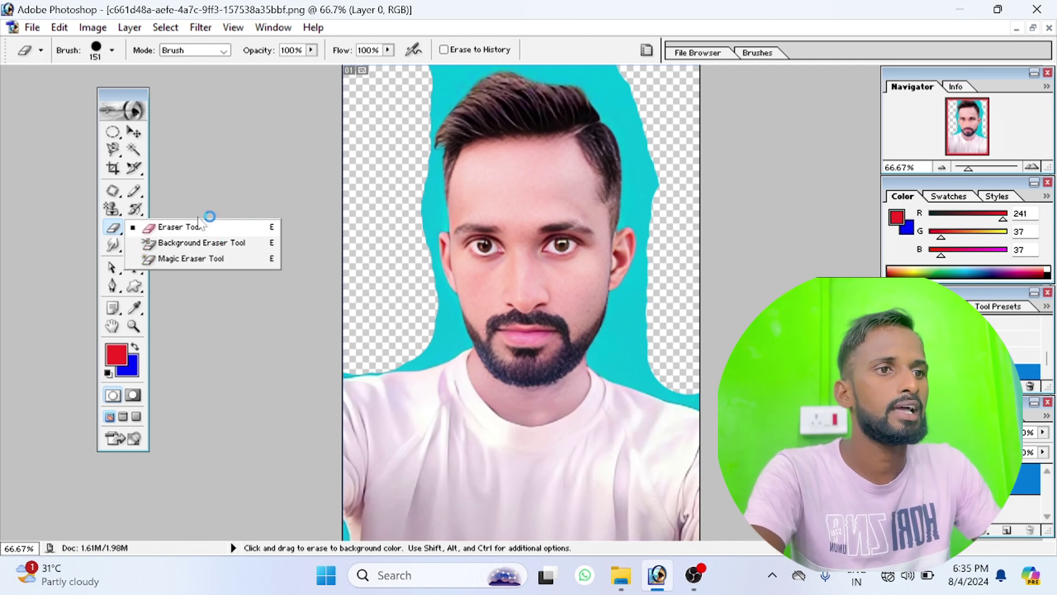
click(201, 262)
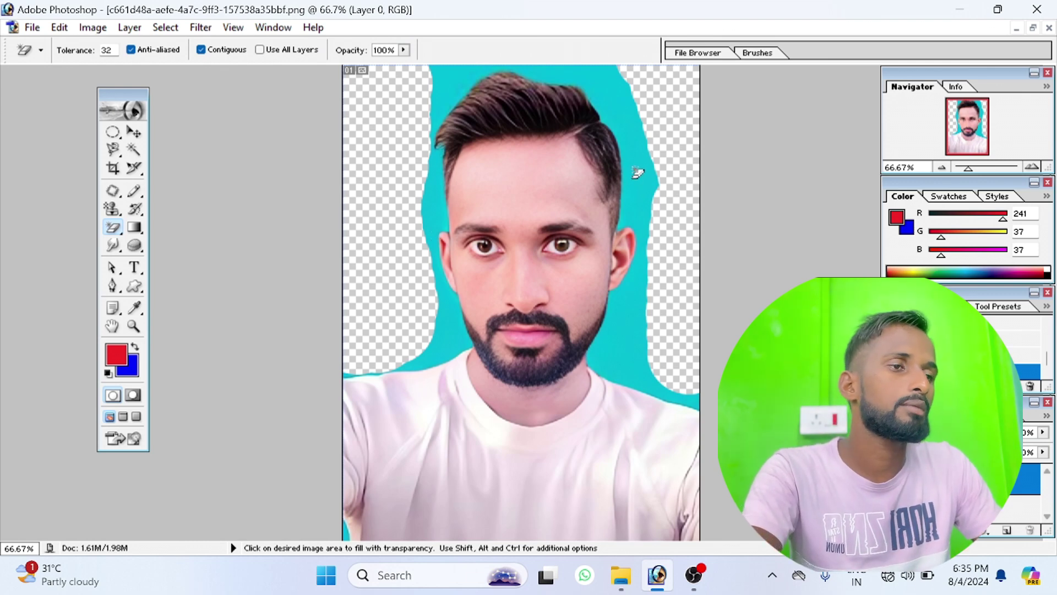
click(637, 173)
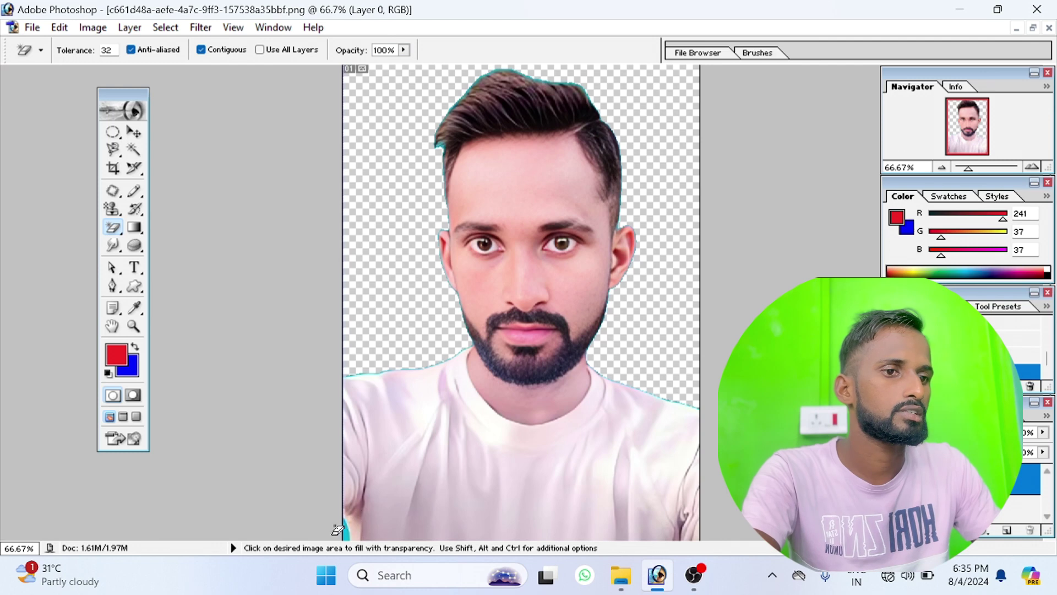
click(350, 533)
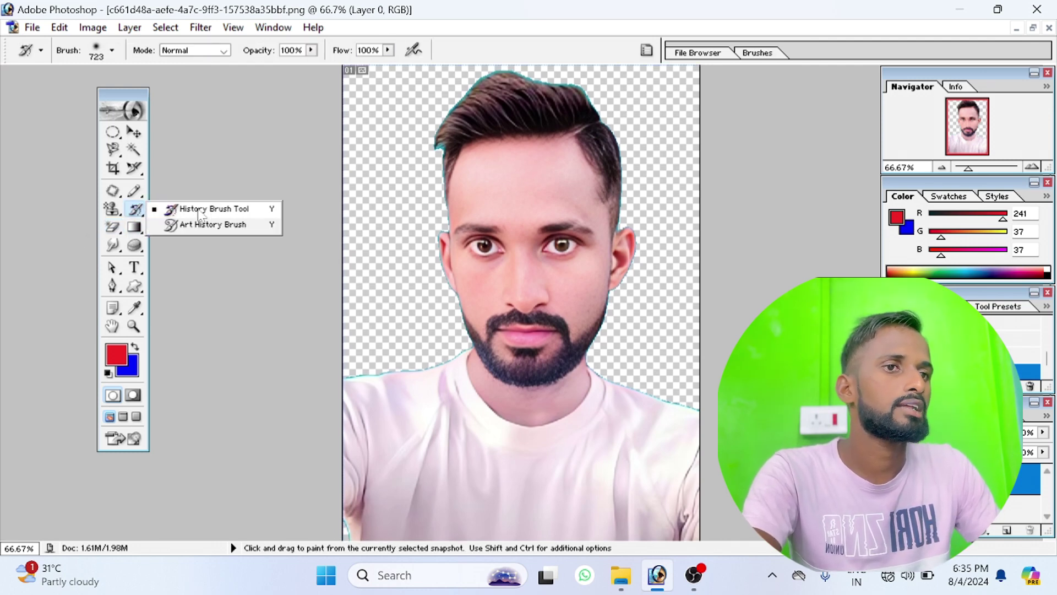
Paint the cyan back over the transparent left and right areas with the History Brush.
drag(134, 209, 212, 208)
mouse_move(385, 138)
mouse_down()
mouse_move(460, 224)
mouse_move(396, 287)
mouse_up()
drag(644, 353, 589, 116)
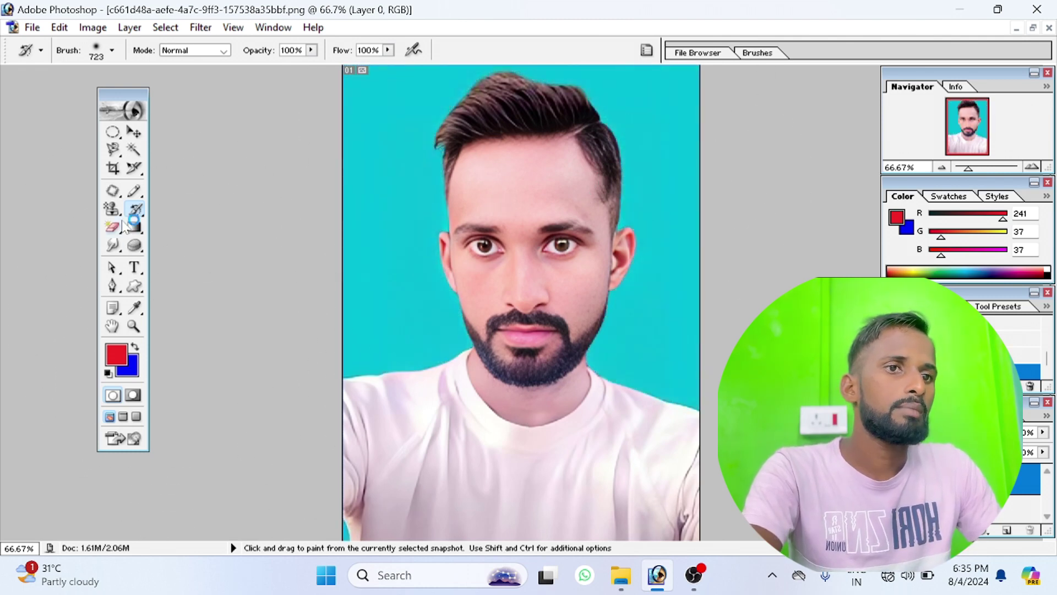
drag(133, 222, 225, 229)
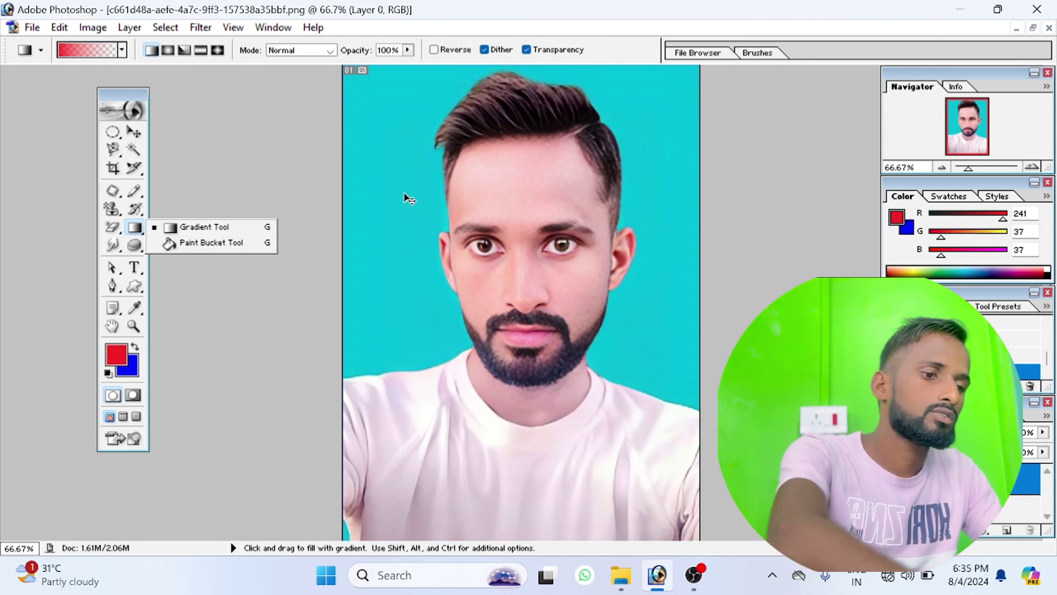
Create a new A4 blank document and fill it with a red-to-white gradient.
key(ctrl+n)
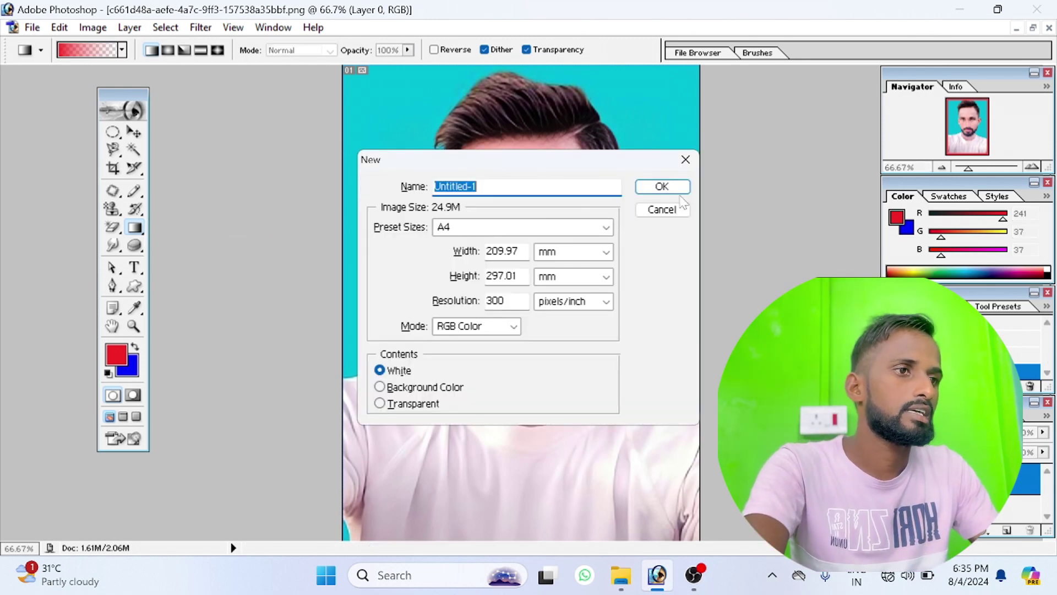
click(661, 187)
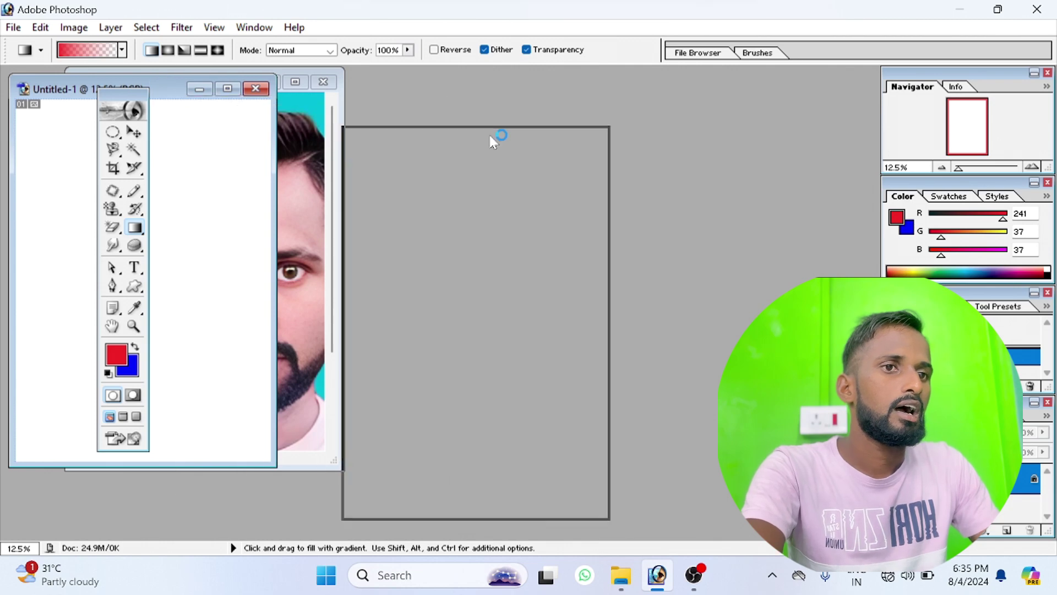
drag(151, 81, 557, 138)
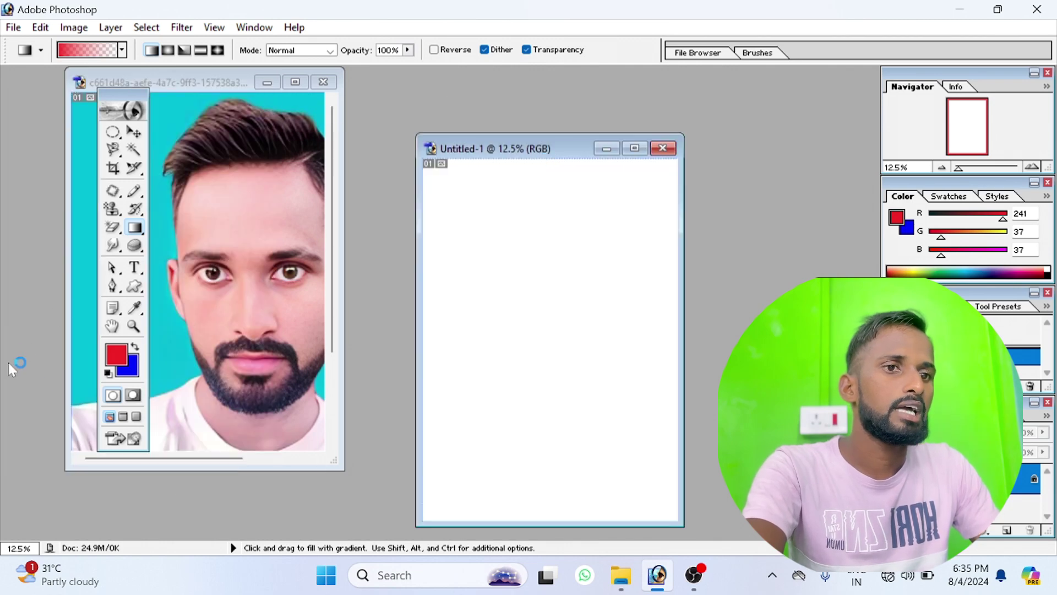
click(132, 373)
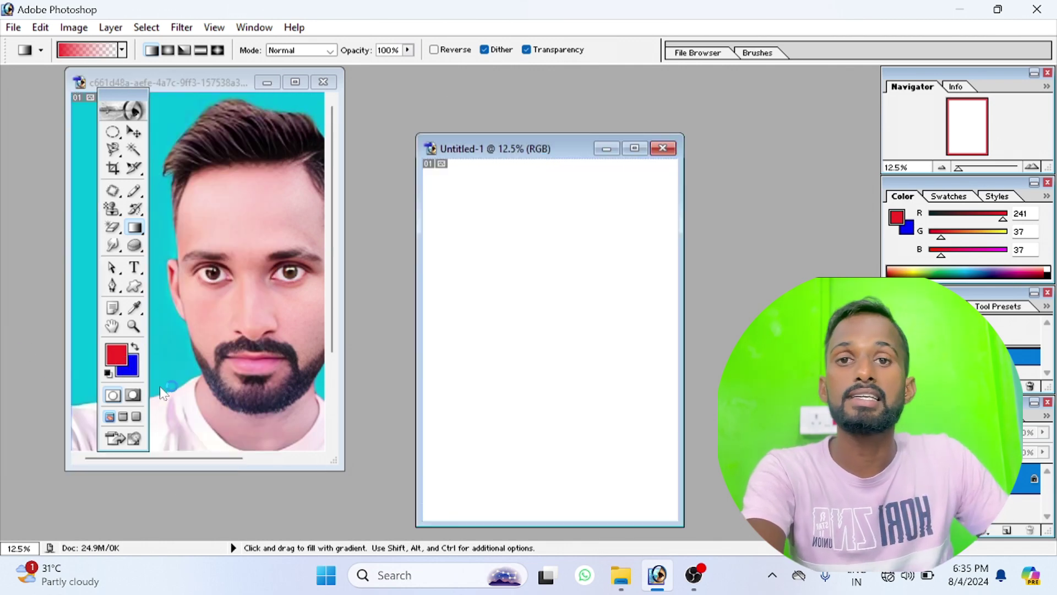
drag(491, 216, 610, 473)
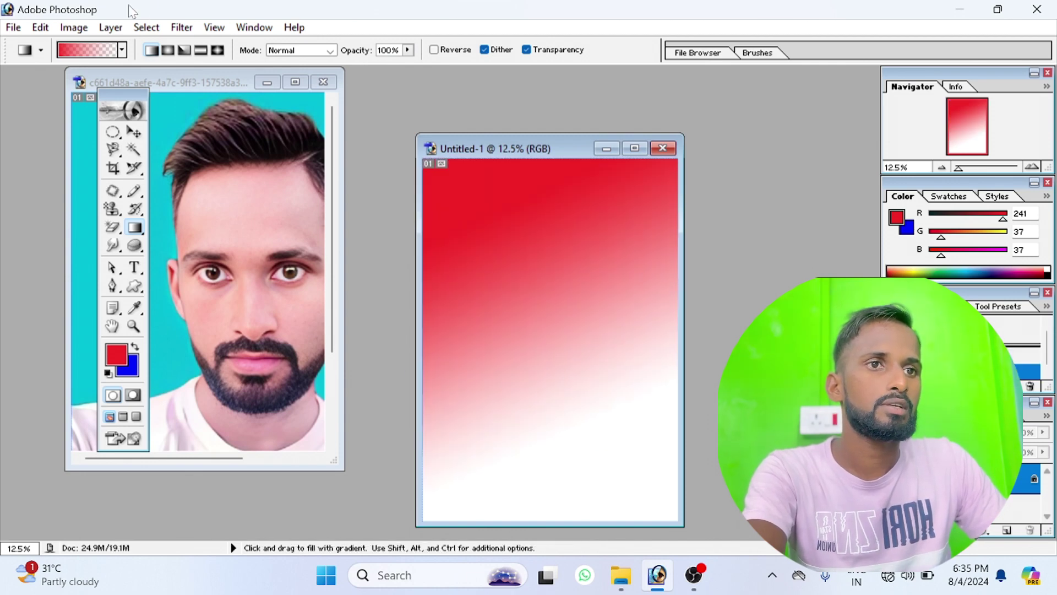
Refill the test canvas with the red-to-blue gradient preset.
click(122, 50)
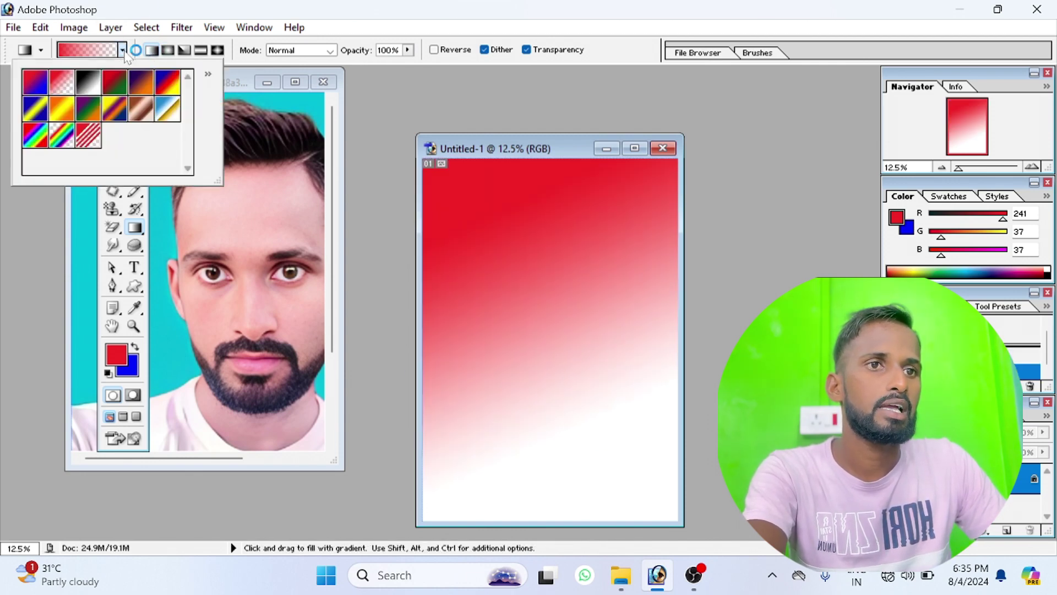
click(35, 88)
drag(500, 253, 599, 419)
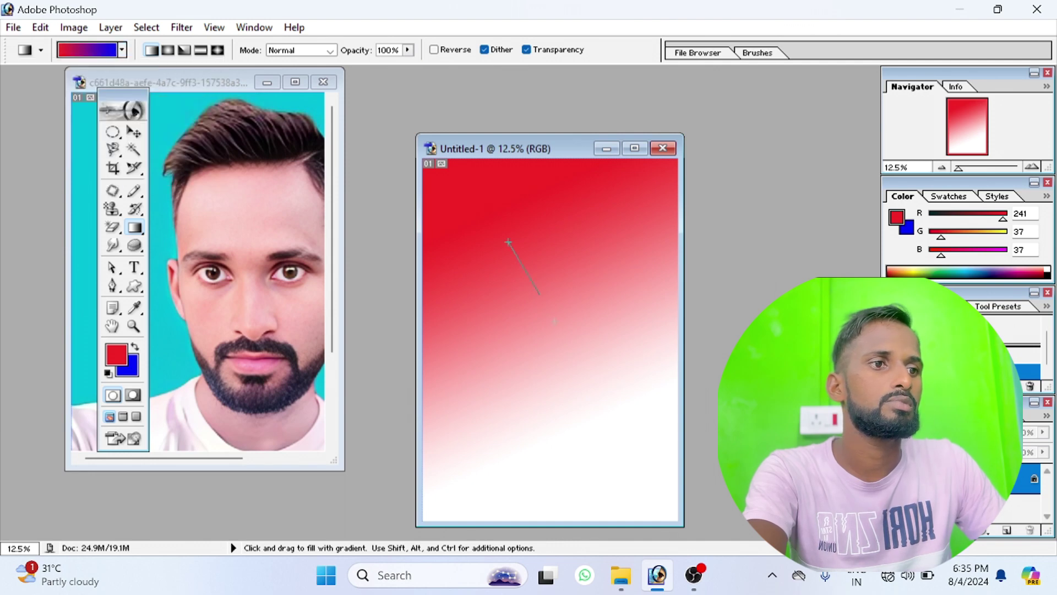
Apply the Transparent Rainbow gradient as diagonal bands across the canvas.
click(117, 52)
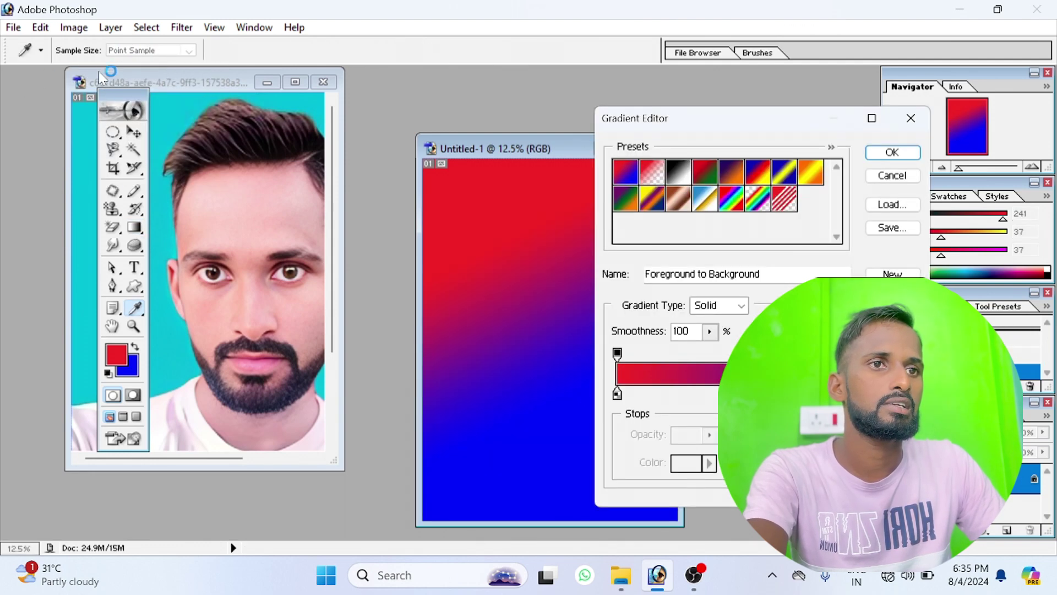
click(757, 199)
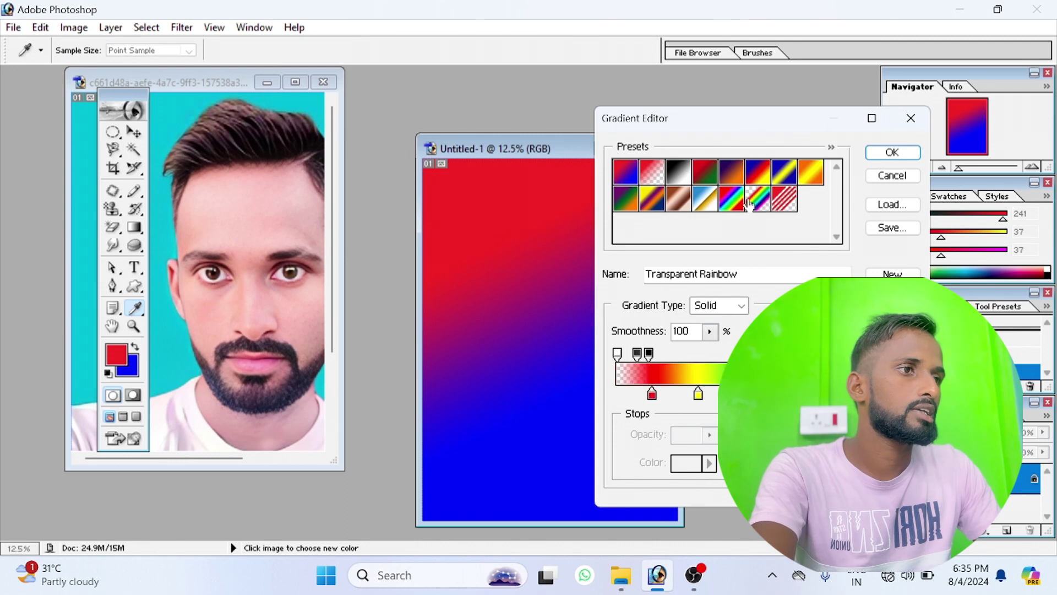
click(892, 152)
drag(600, 234, 617, 366)
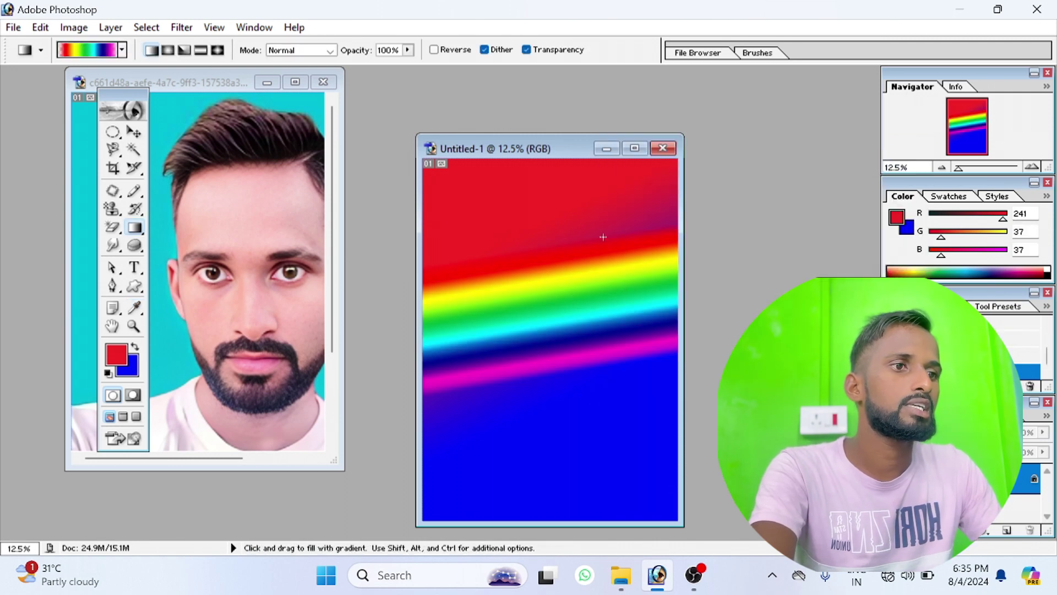
drag(543, 305, 476, 421)
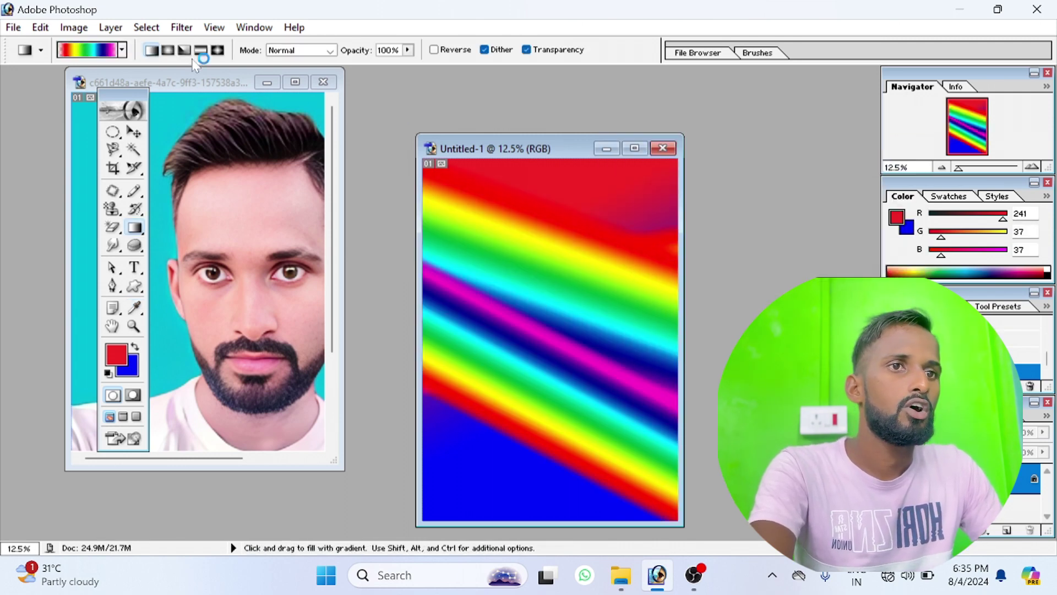
Fill the canvas with the purple-green-orange preset and close the test document.
click(123, 51)
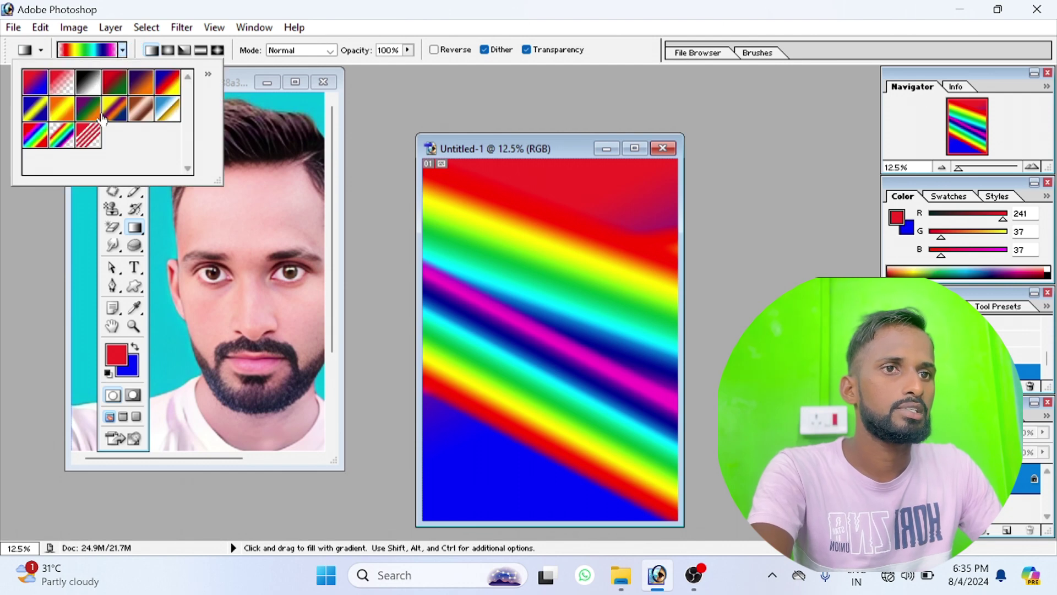
click(101, 115)
drag(613, 177, 585, 349)
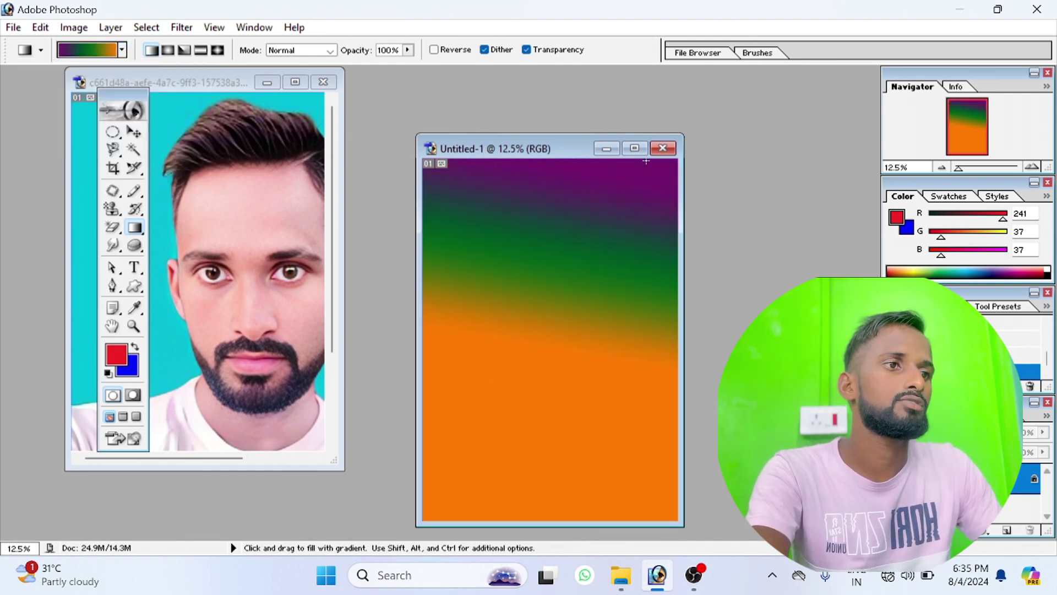
click(664, 149)
Finish closing the test document, select the Paint Bucket, and maximize the portrait window.
click(537, 242)
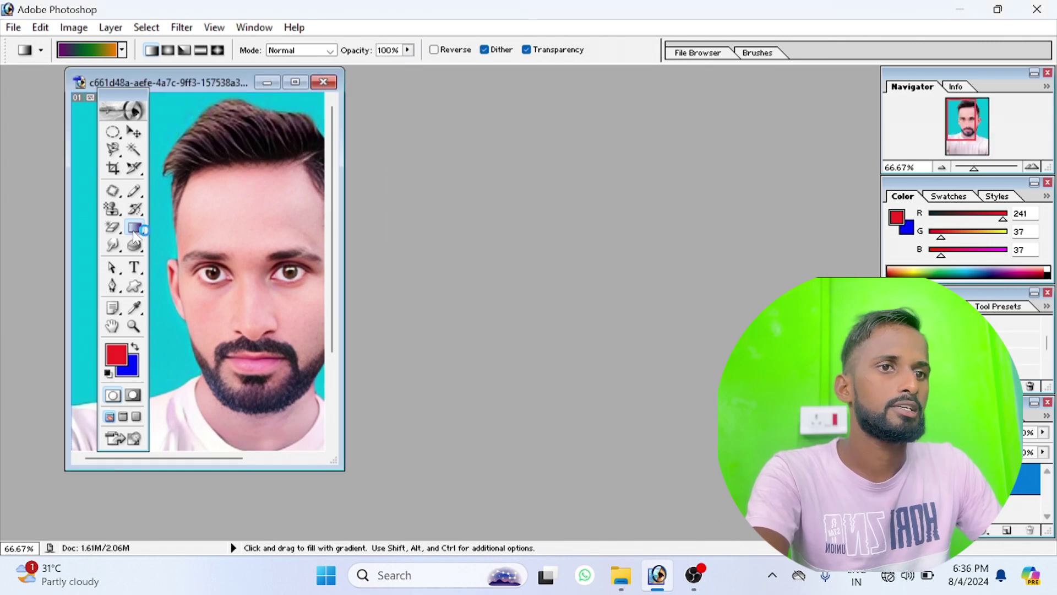
right_click(132, 227)
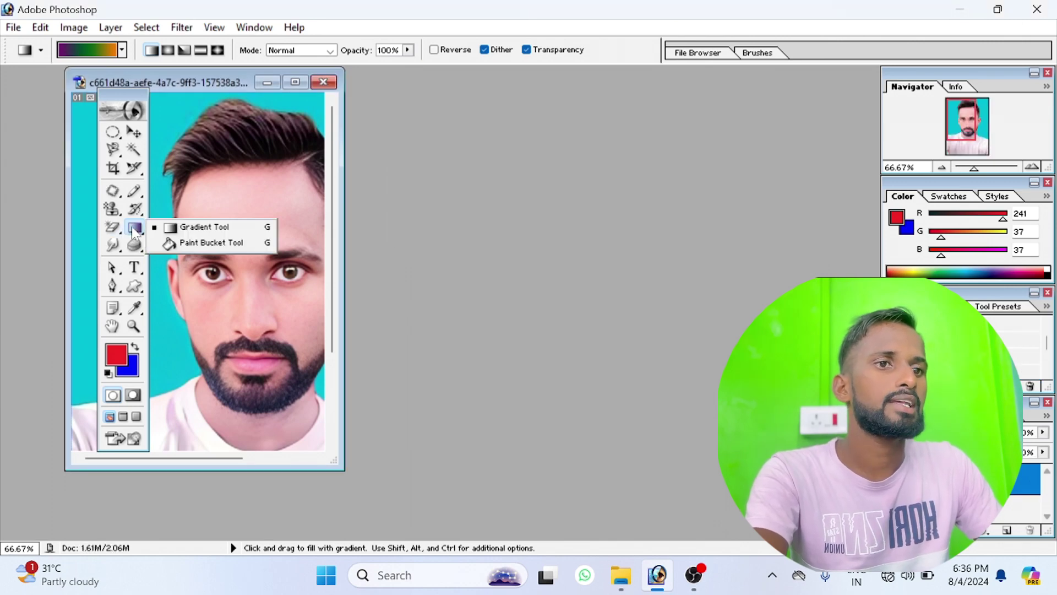
click(192, 244)
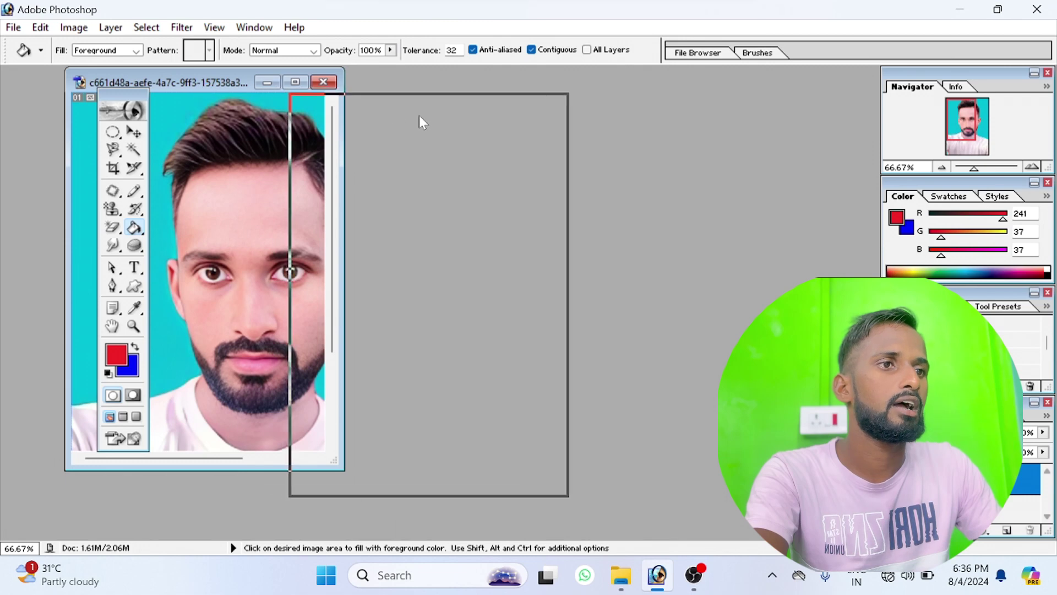
drag(198, 95, 432, 121)
click(528, 110)
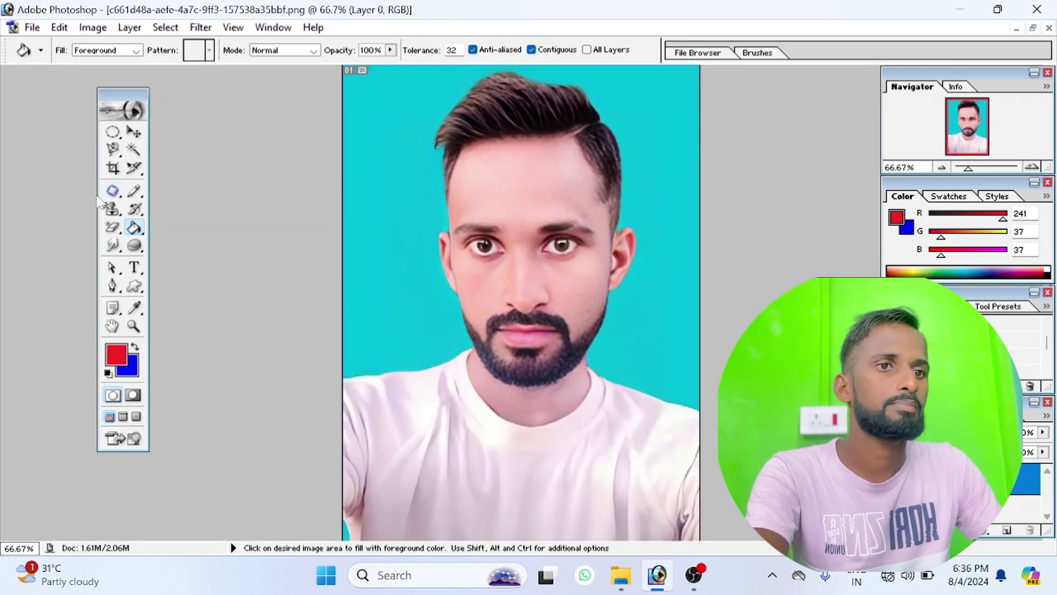
Select an elliptical patch left of the head and fill it with red.
right_click(114, 138)
click(182, 146)
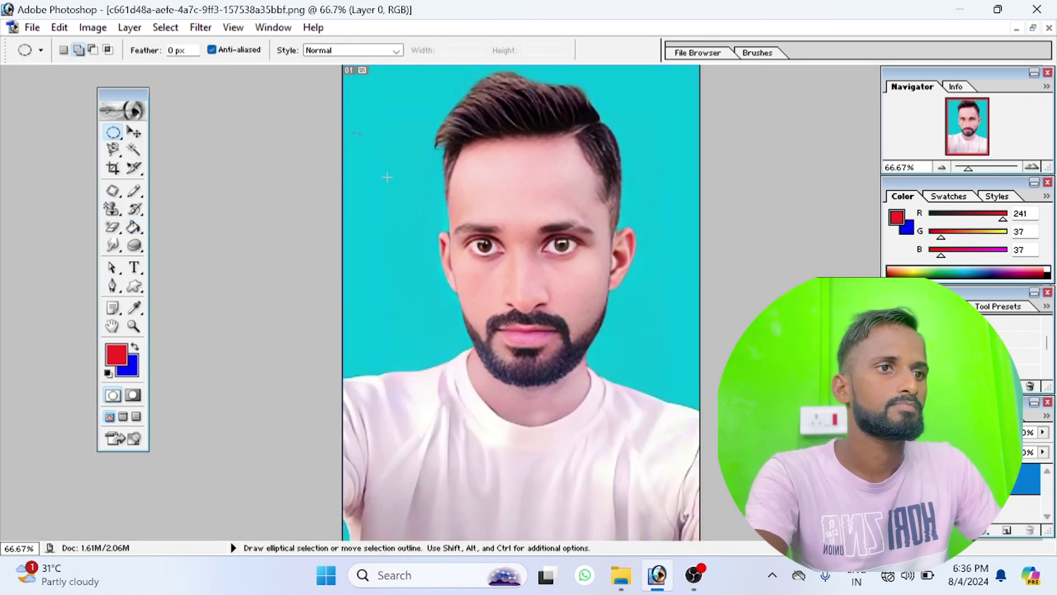
drag(424, 211, 420, 189)
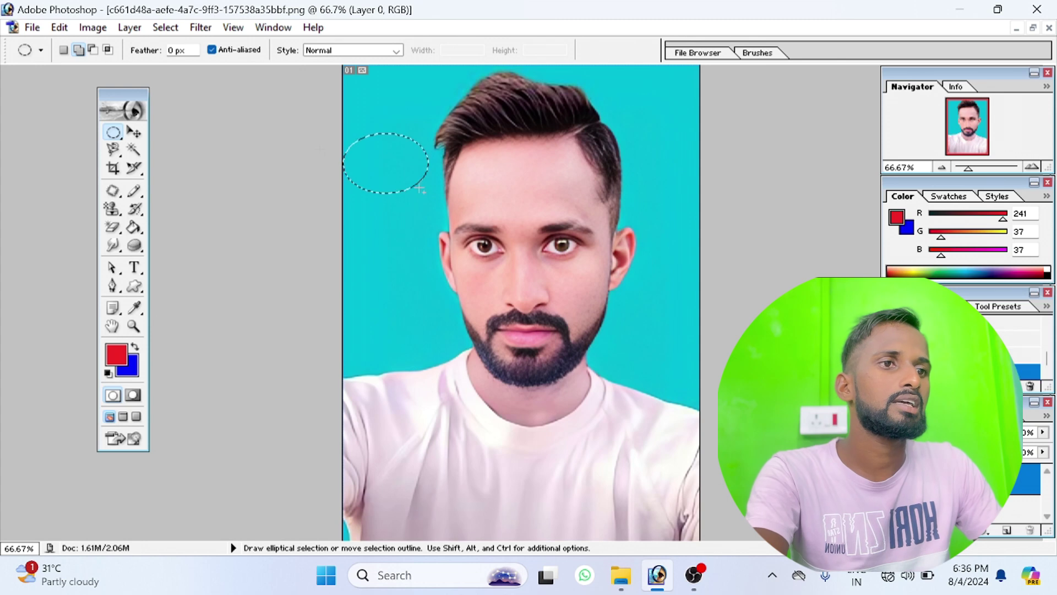
click(134, 227)
click(413, 153)
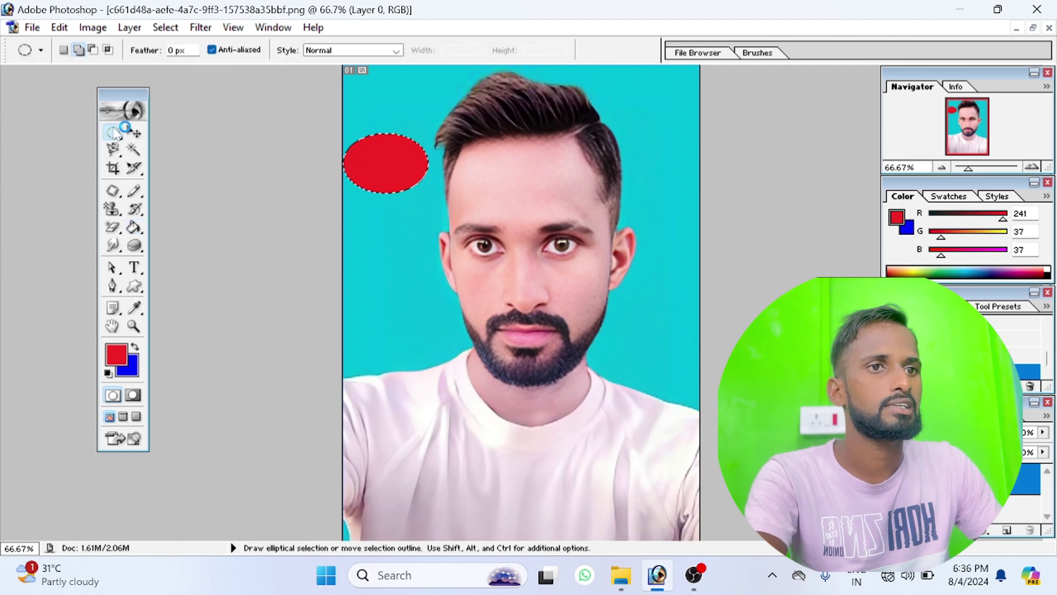
After trial shirt selections and deselecting, marquee a full-width strip along the shirt's bottom.
drag(113, 131, 181, 133)
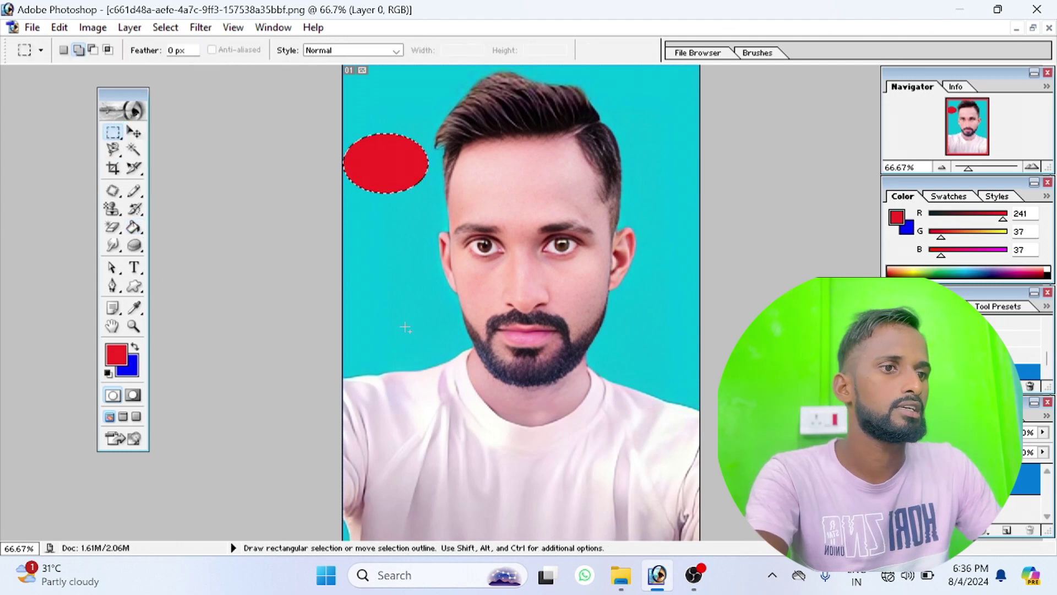
drag(447, 418, 570, 494)
drag(628, 522, 640, 517)
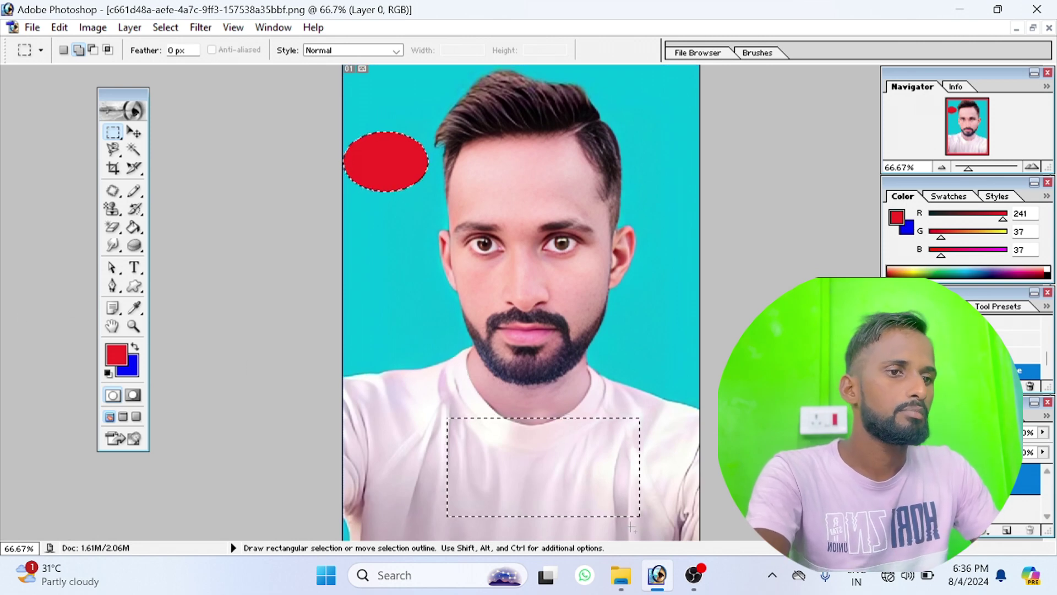
drag(558, 534, 698, 540)
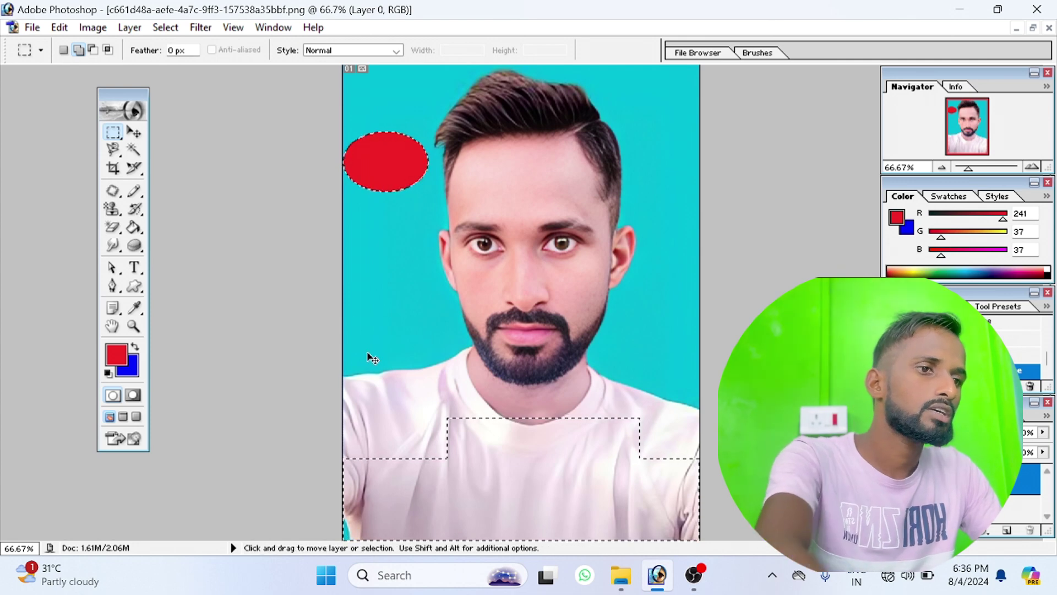
key(ctrl+d)
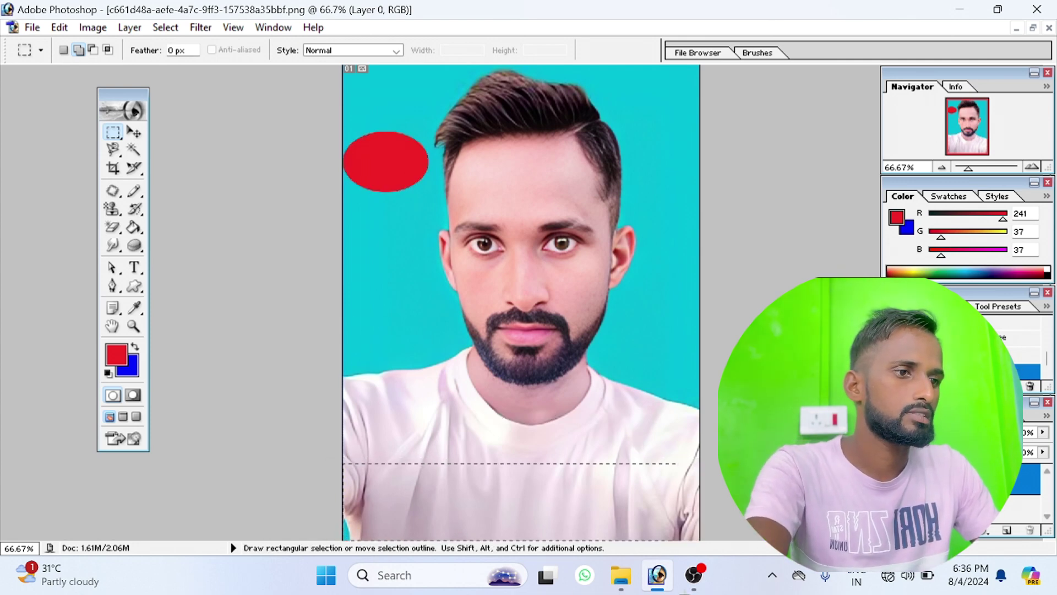
drag(342, 463, 700, 540)
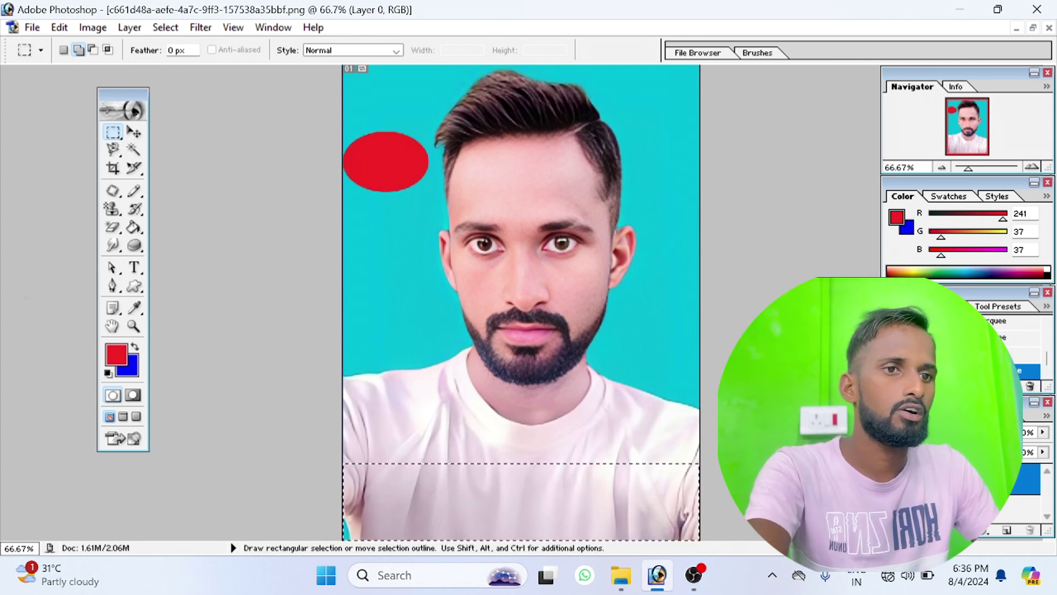
Set the foreground colour to near-white F8EDED and fill the bottom strip with it.
click(116, 356)
click(346, 196)
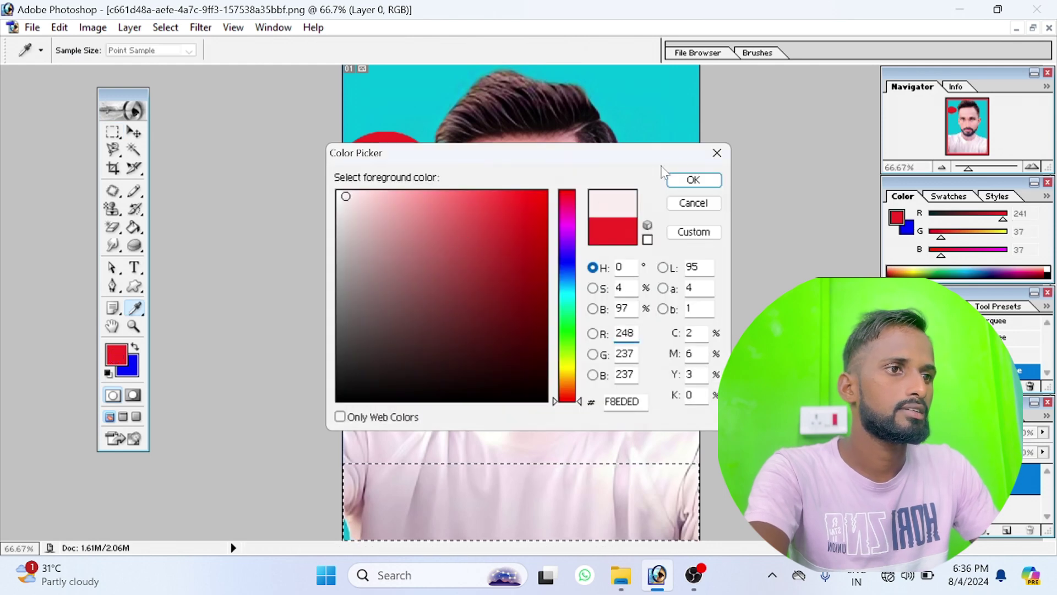
click(712, 181)
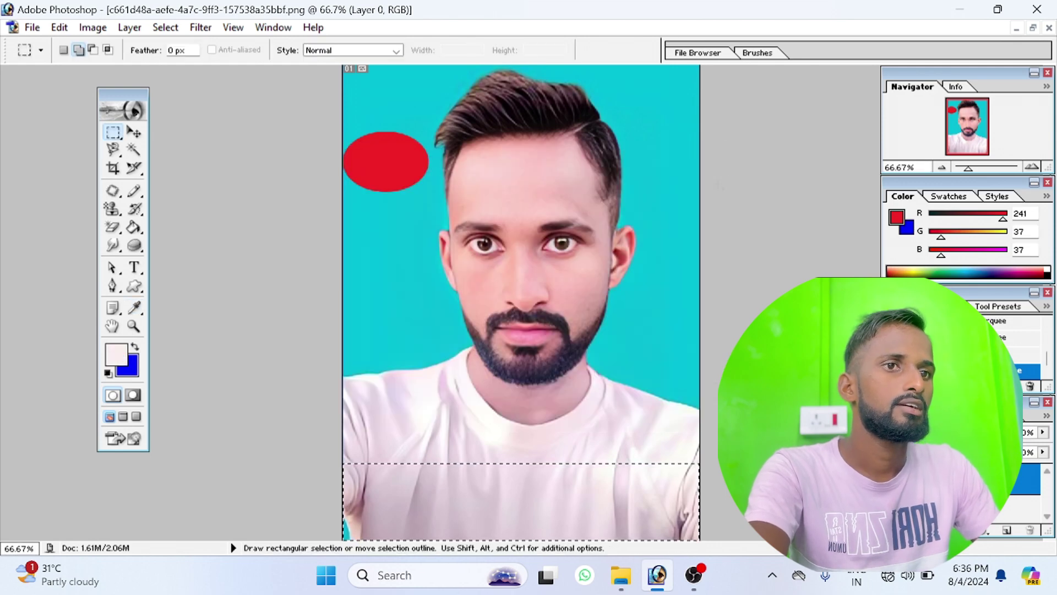
click(135, 228)
click(483, 493)
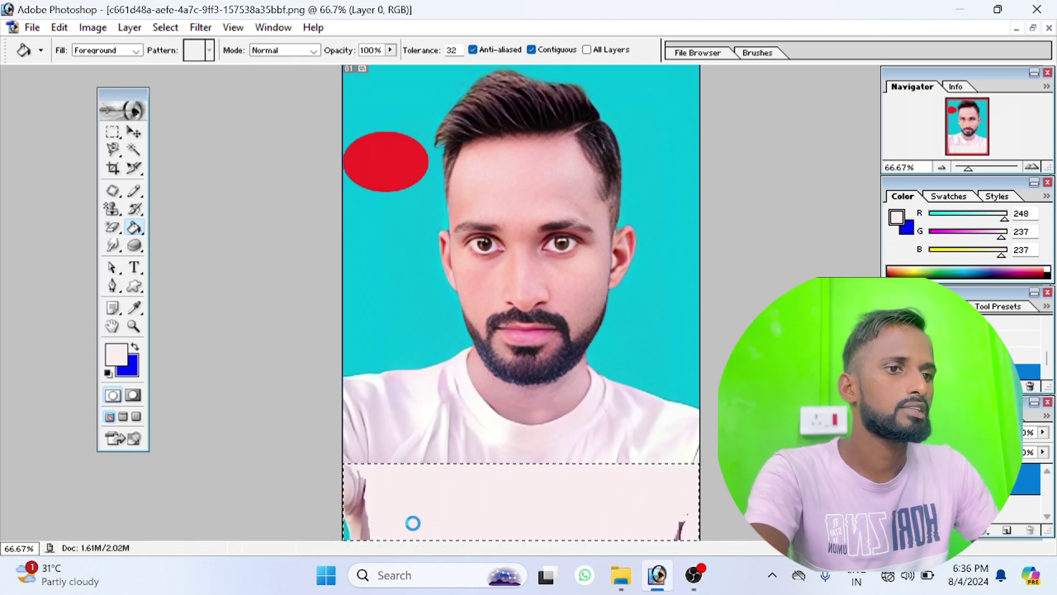
Erase the strip to transparency, refill it with the pale pink, and deselect.
right_click(113, 229)
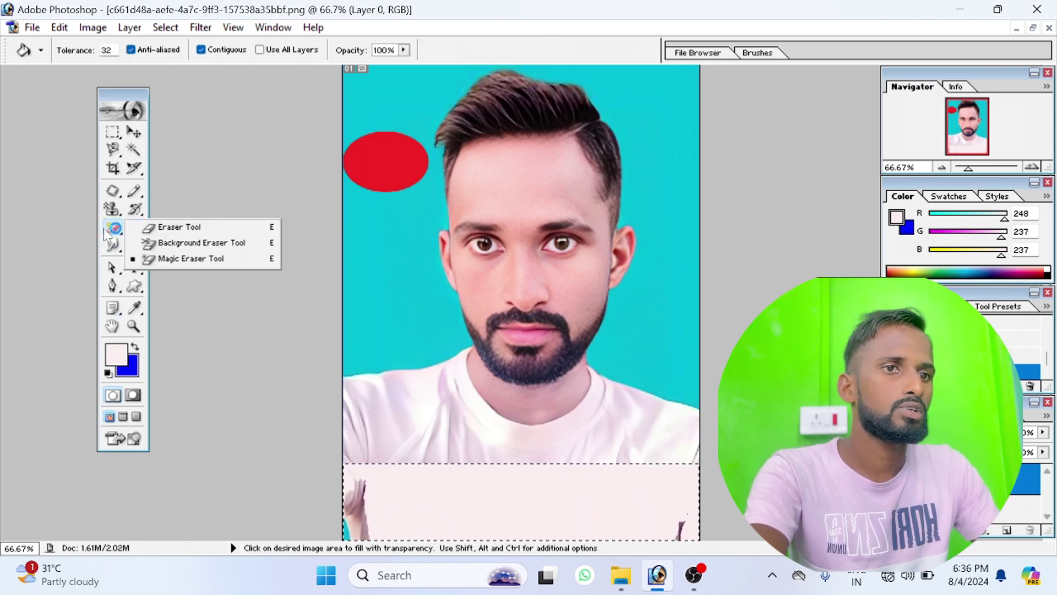
click(165, 227)
drag(365, 502, 672, 507)
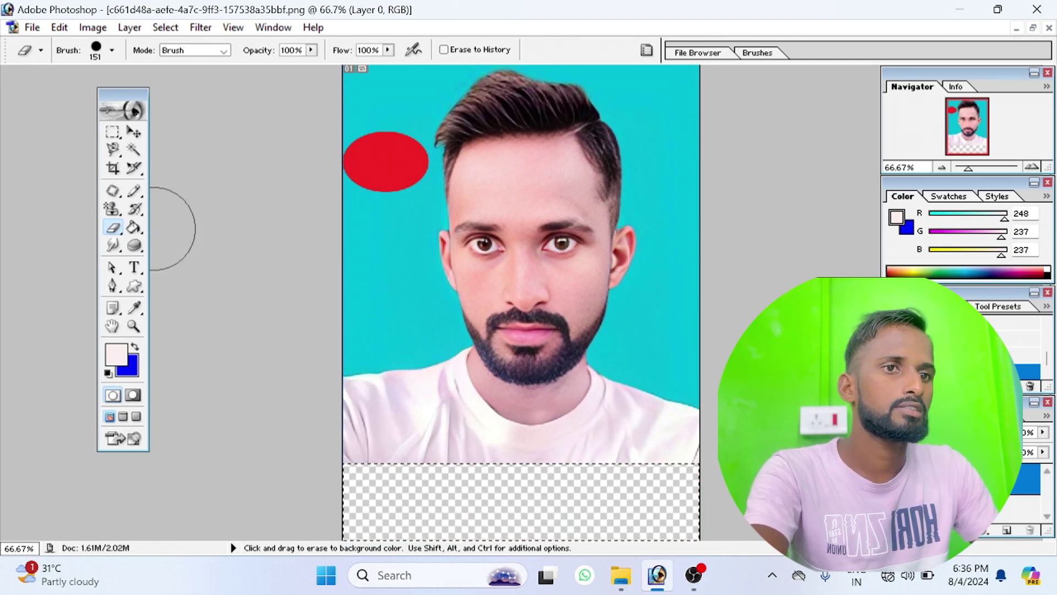
click(133, 227)
click(409, 503)
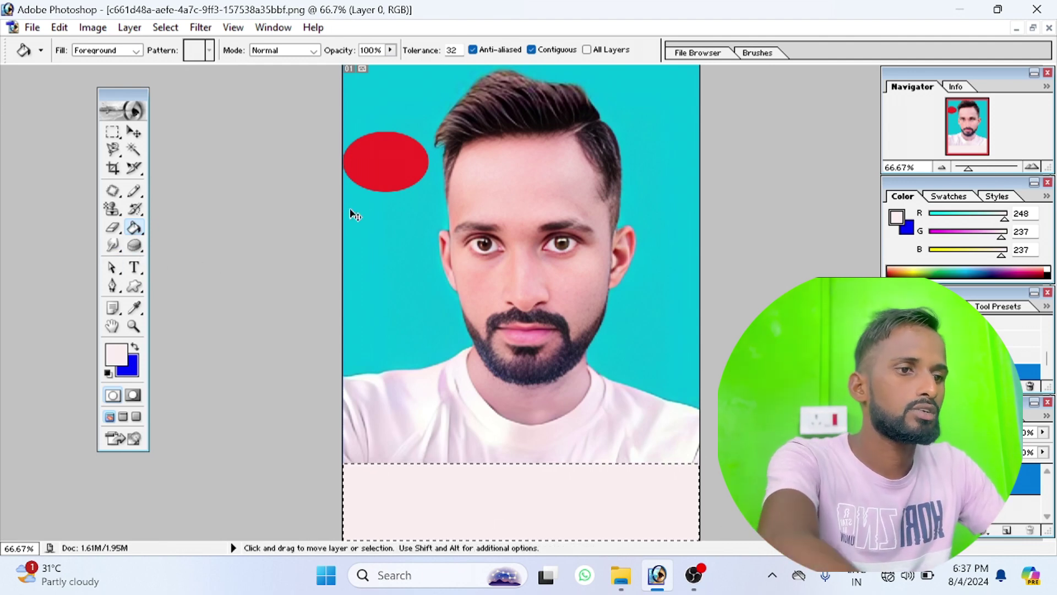
key(ctrl+d)
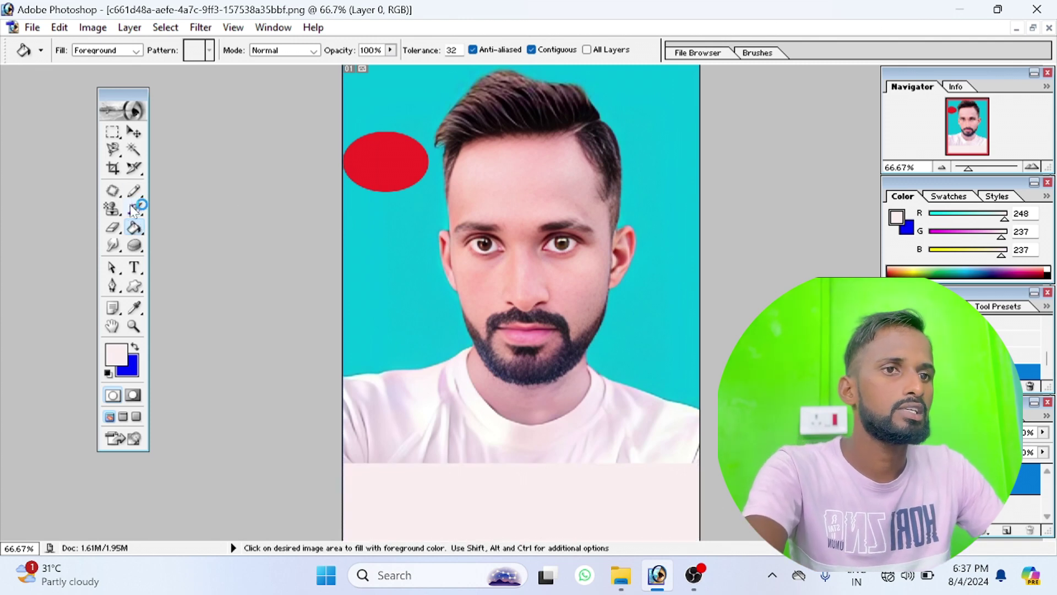
Paint the red oval and bottom strip back to the original with the History Brush.
click(134, 209)
drag(386, 162, 396, 389)
drag(386, 496, 625, 485)
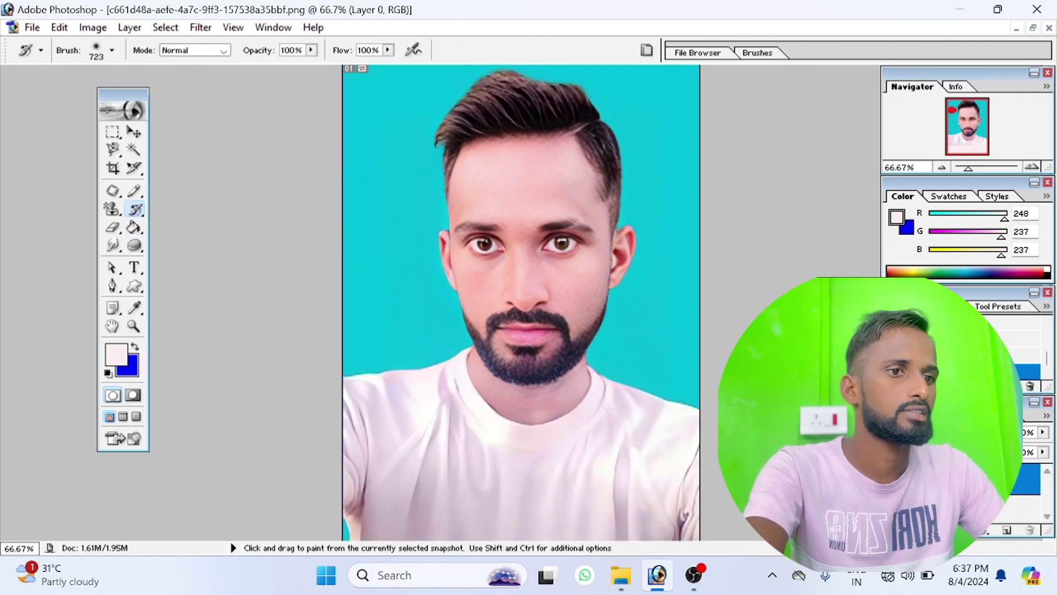
Blur the eyes with a 167-px Blur Tool, then paint them back sharp.
click(113, 244)
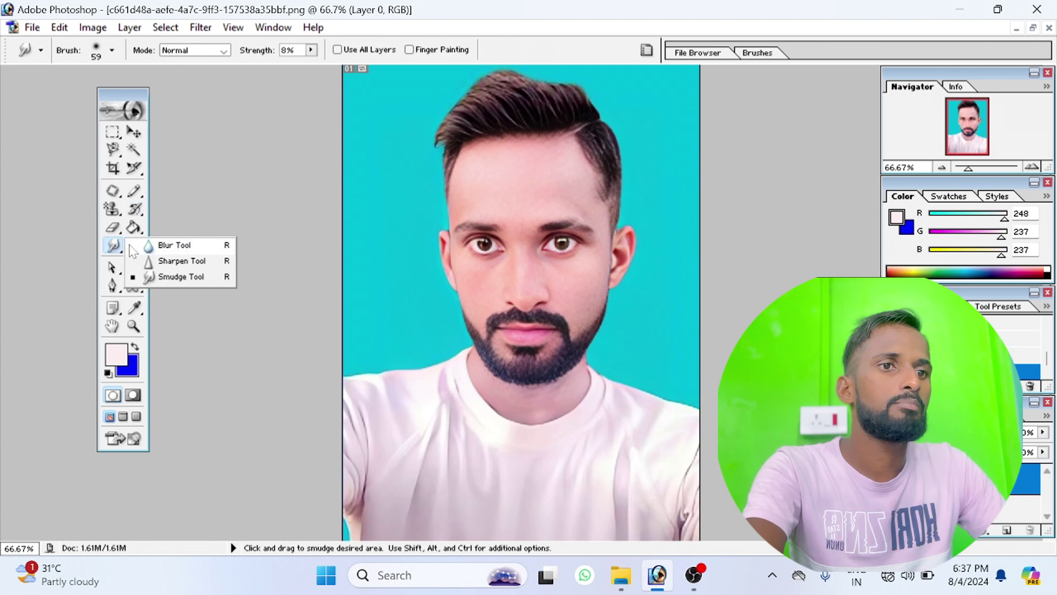
click(151, 249)
right_click(426, 233)
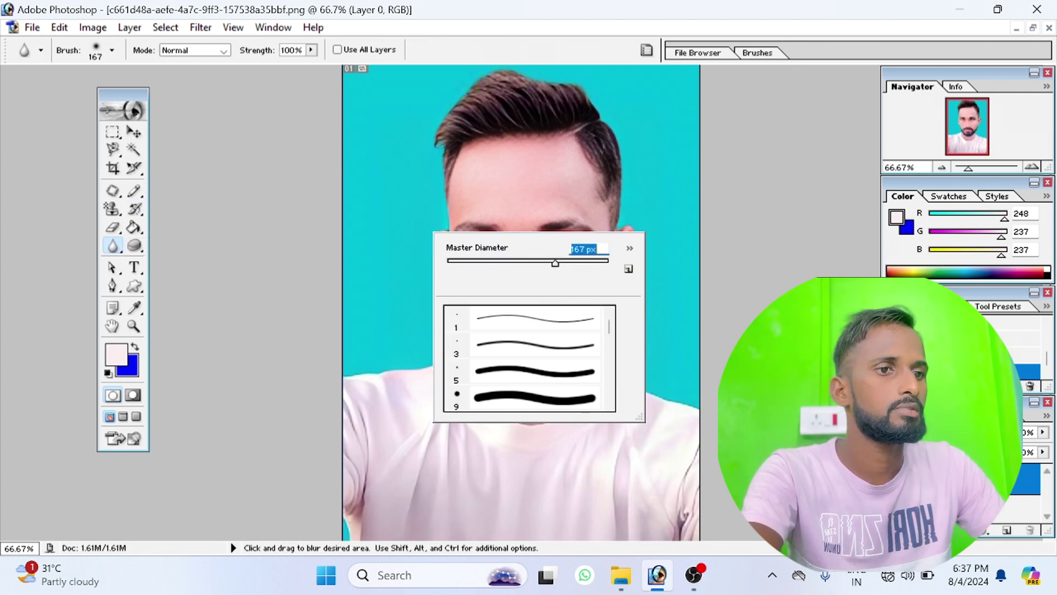
click(396, 385)
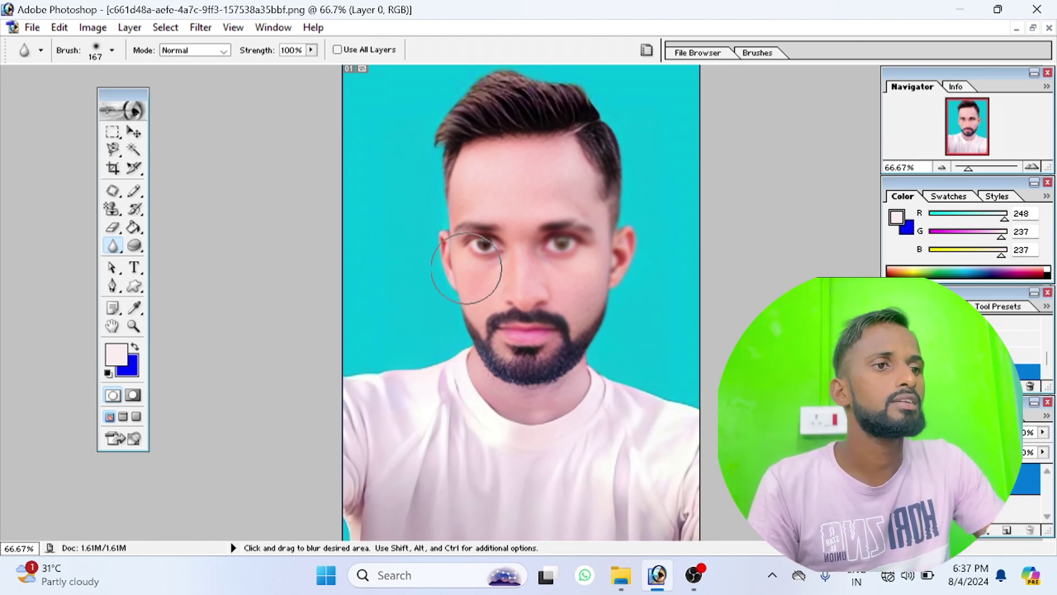
click(134, 209)
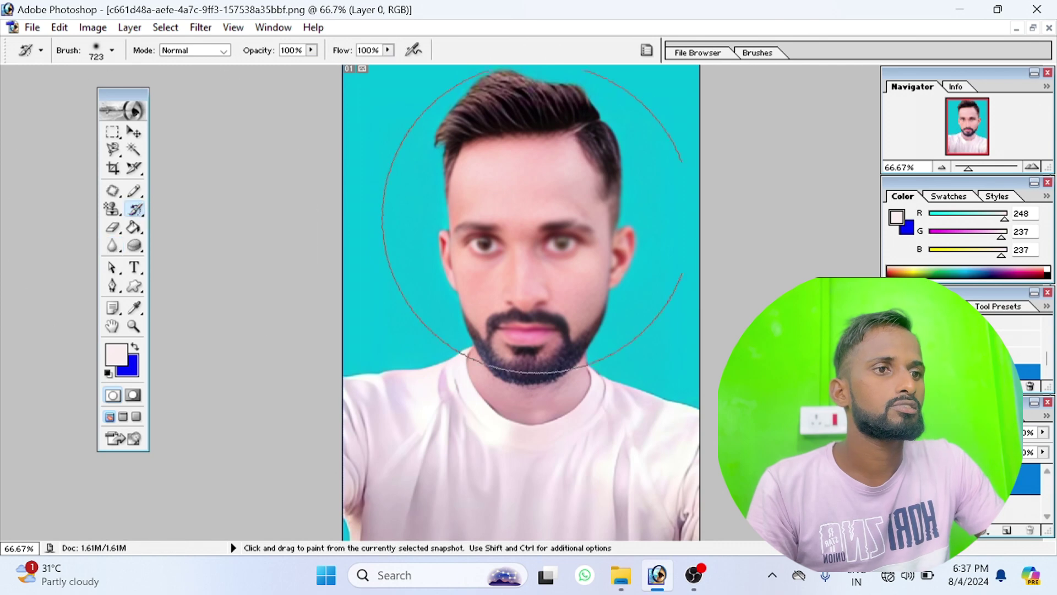
click(550, 231)
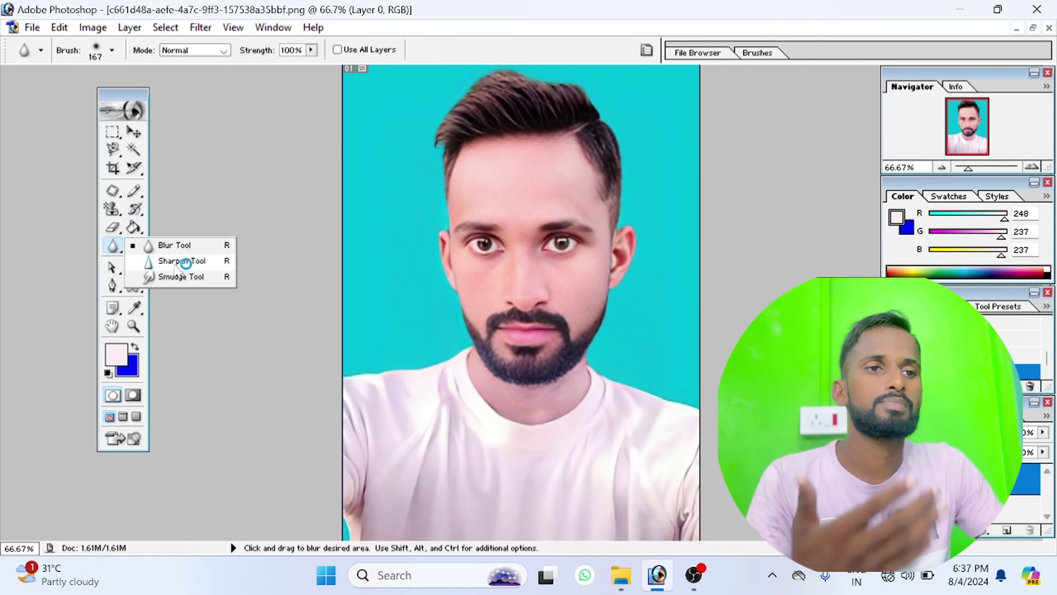
Sharpen the forehead and nose bridge with a 210-px brush at 24% strength.
drag(127, 242, 185, 264)
right_click(542, 201)
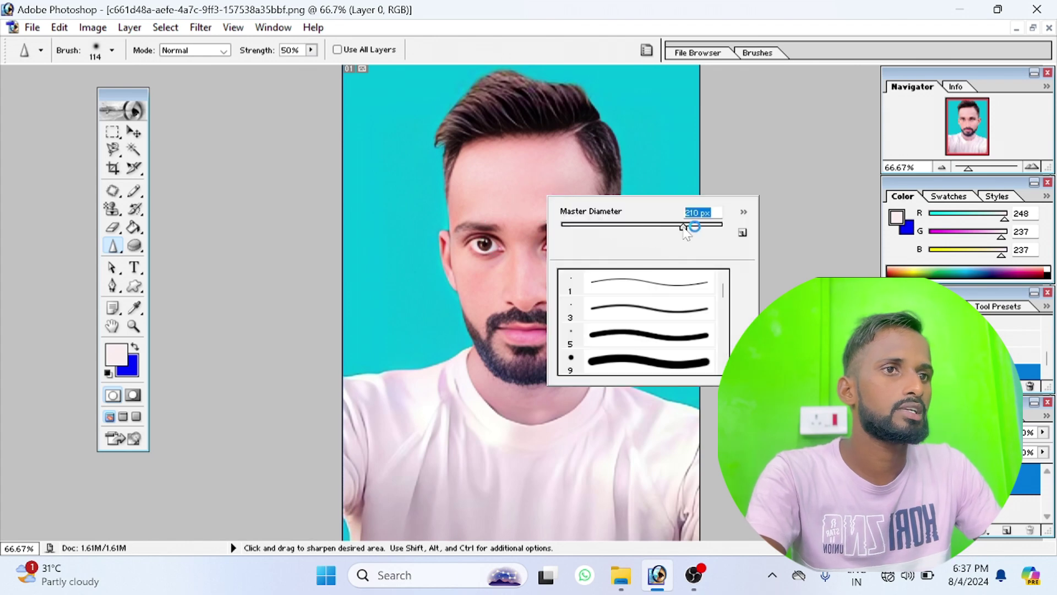
drag(686, 231, 683, 227)
click(311, 50)
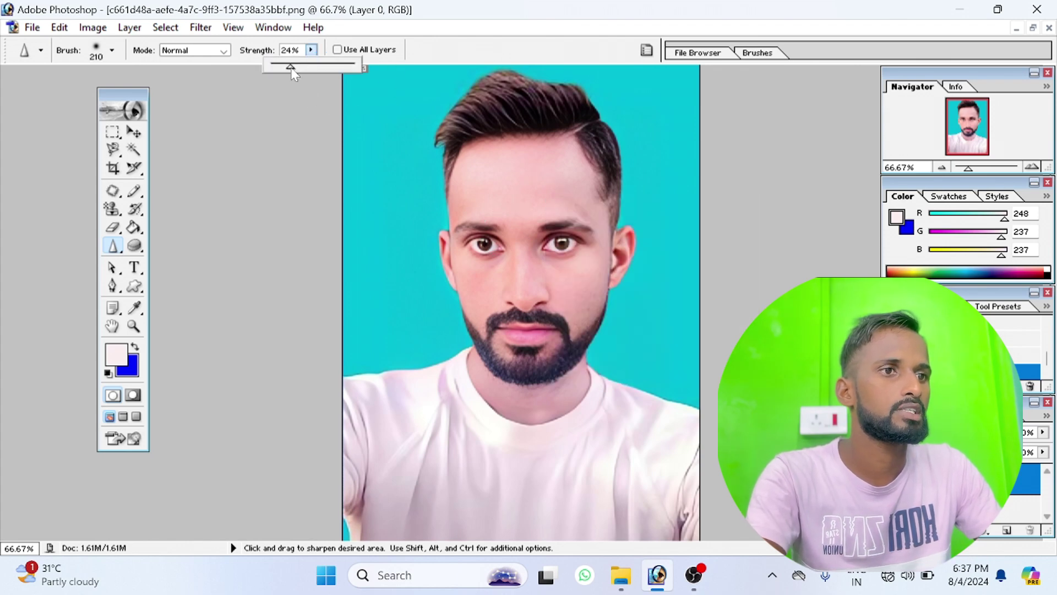
click(292, 71)
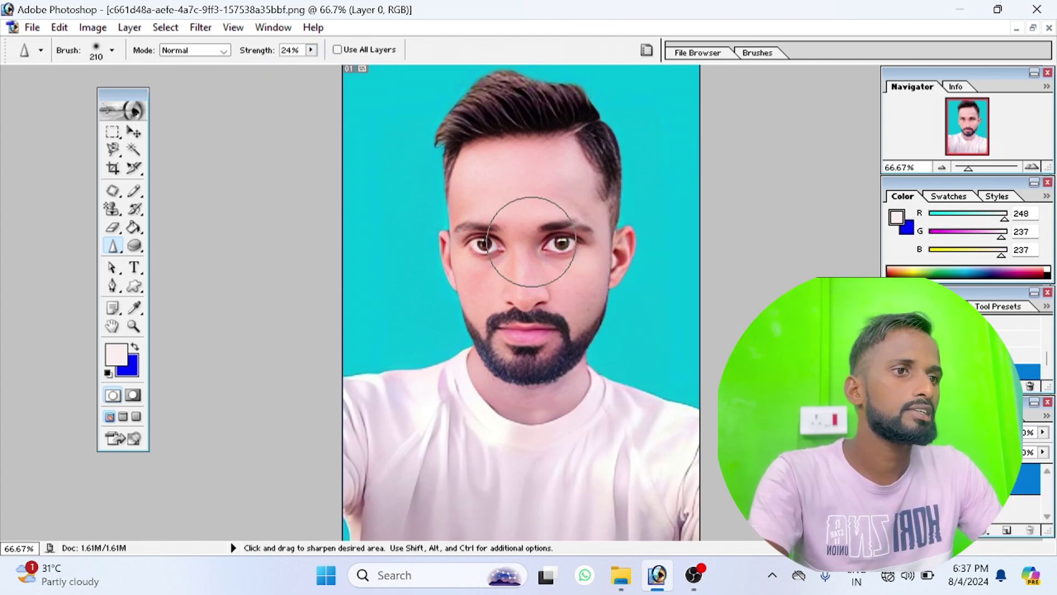
drag(533, 177, 510, 201)
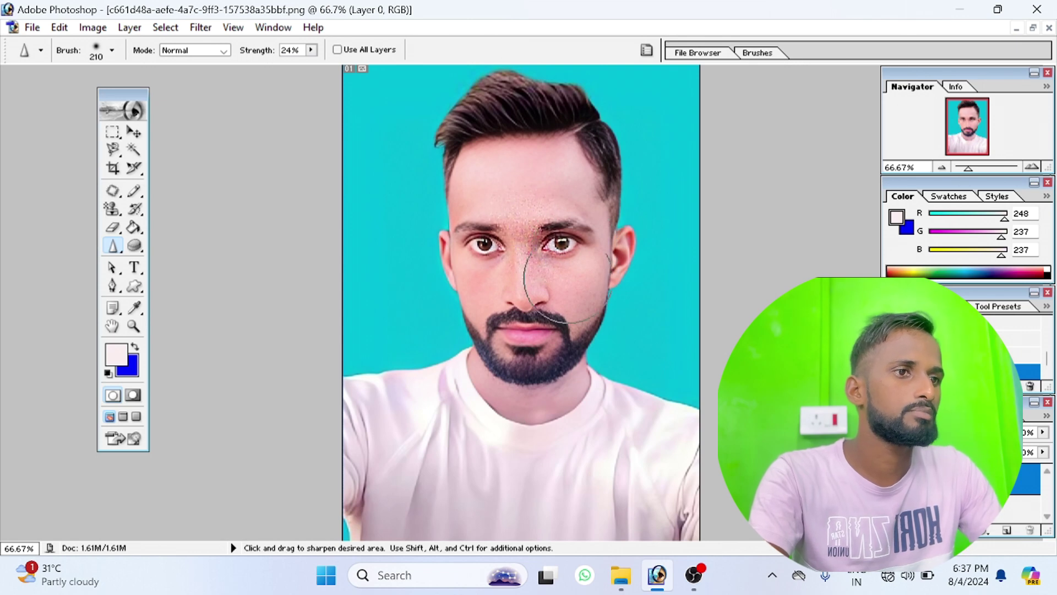
Paint the sharpened forehead back to the original smooth skin with the History Brush.
click(135, 209)
drag(495, 301, 418, 308)
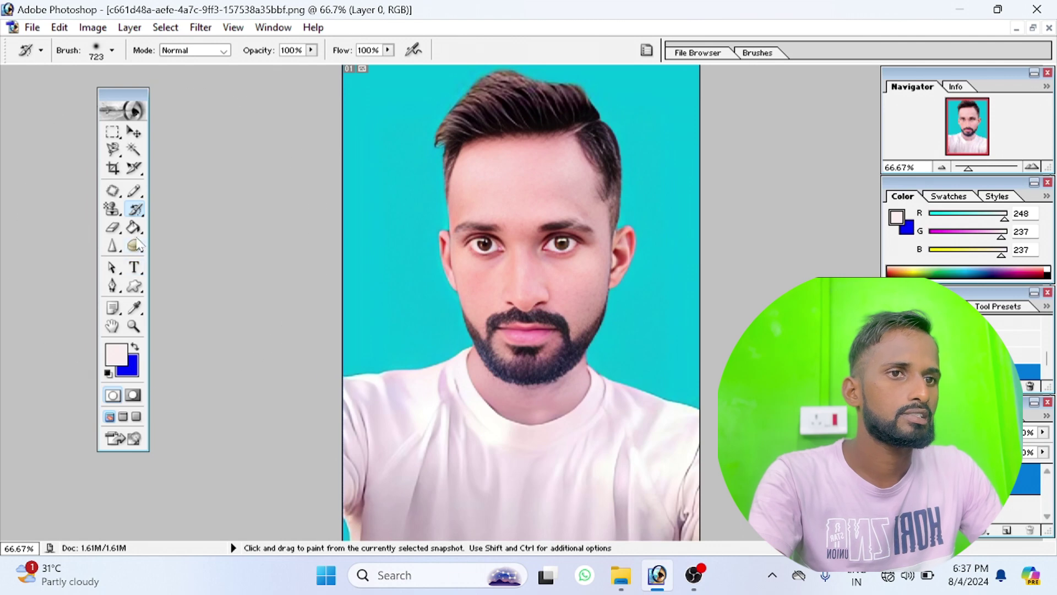
mouse_move(116, 248)
mouse_down()
mouse_move(152, 259)
mouse_move(152, 272)
mouse_up()
Smudge the right-side eye with a 124 px Smudge Tool brush.
click(152, 275)
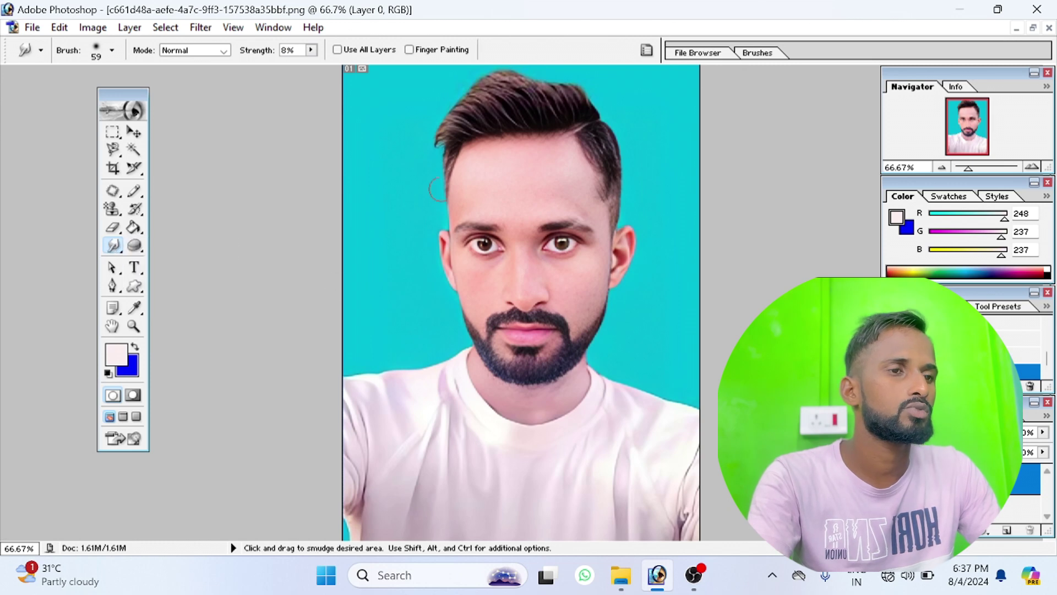
right_click(496, 183)
click(611, 213)
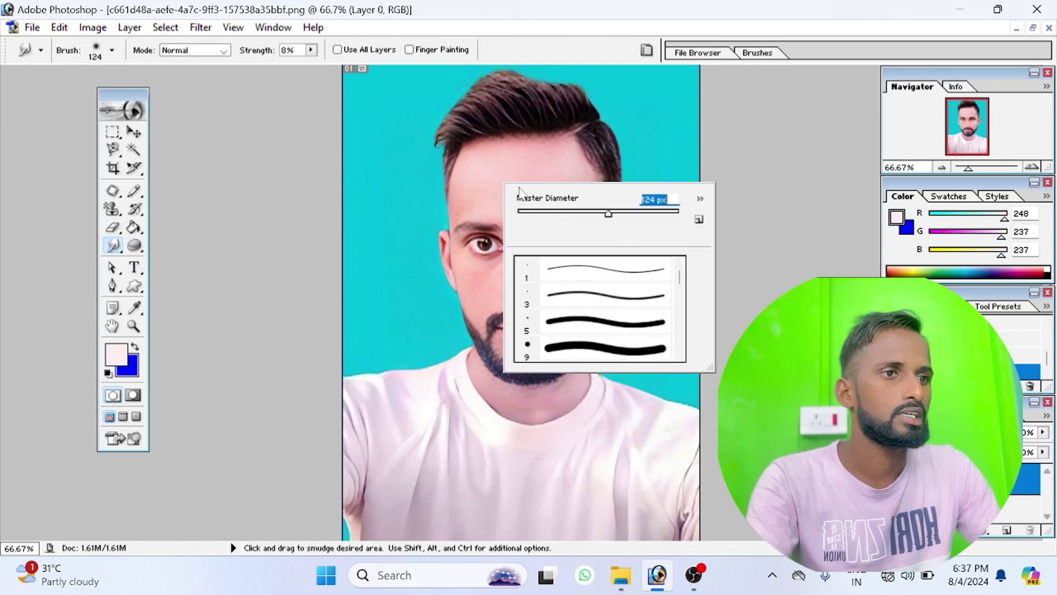
click(464, 165)
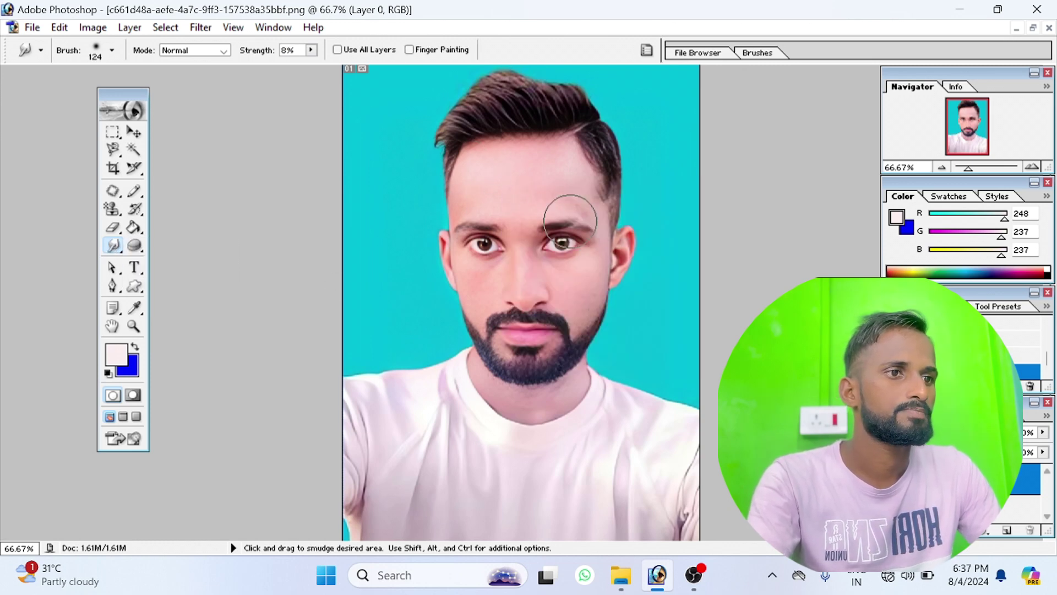
click(536, 301)
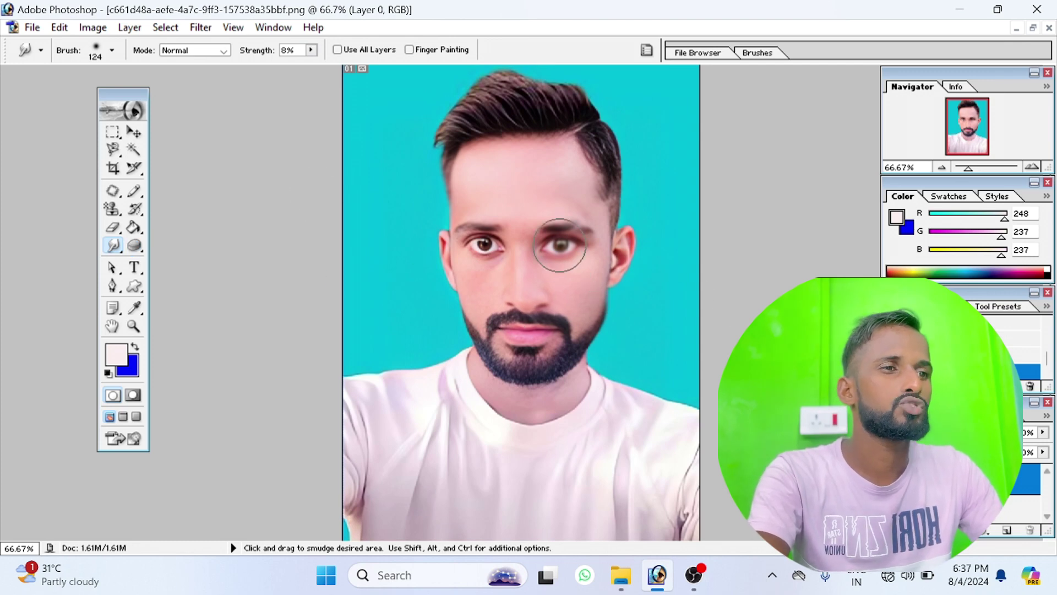
Paint the smudged eye back to its original look with the History Brush.
click(135, 209)
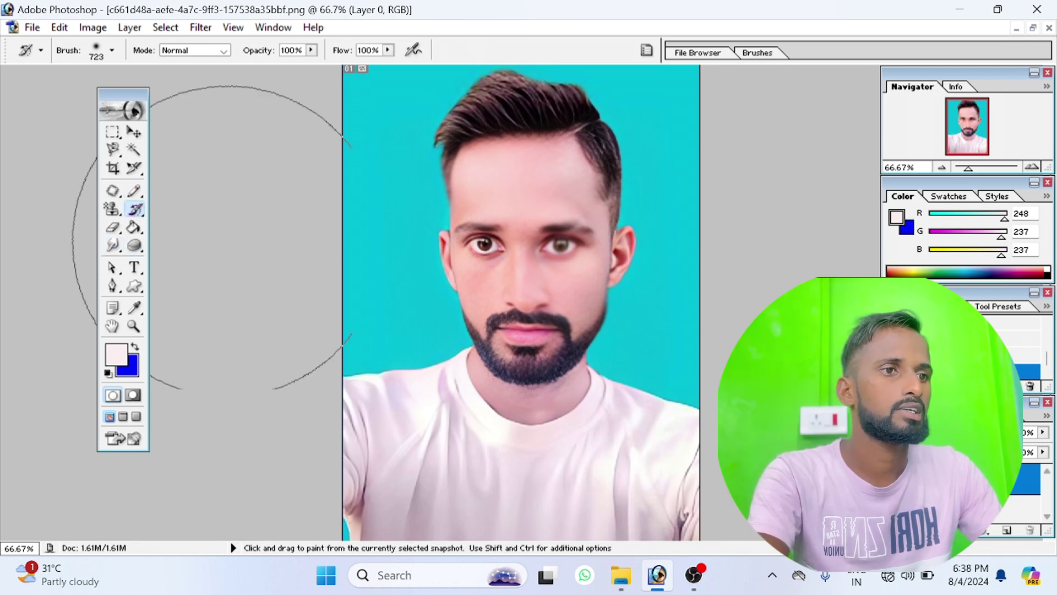
click(556, 286)
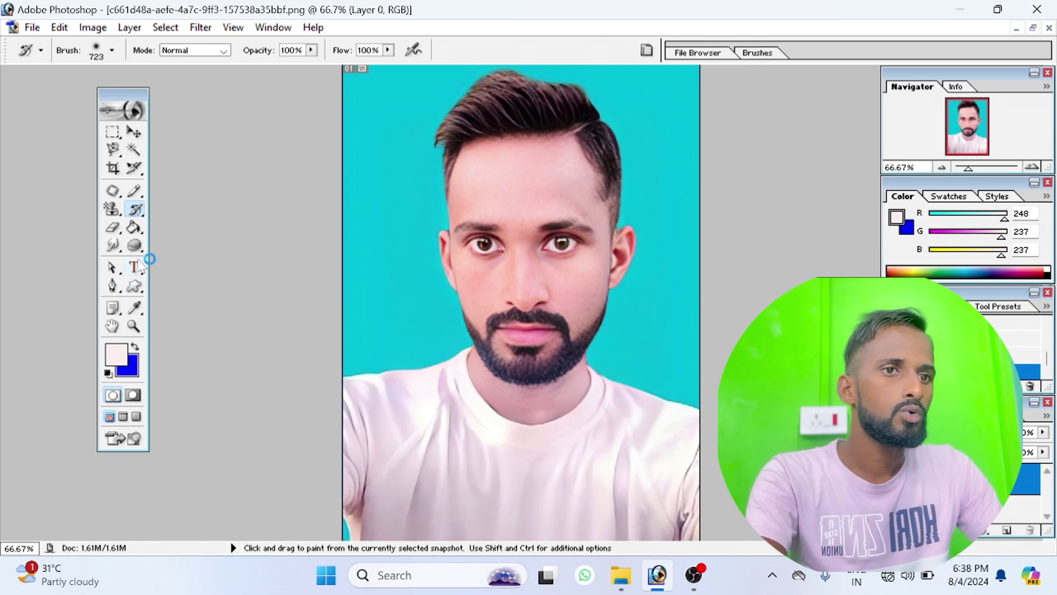
click(135, 246)
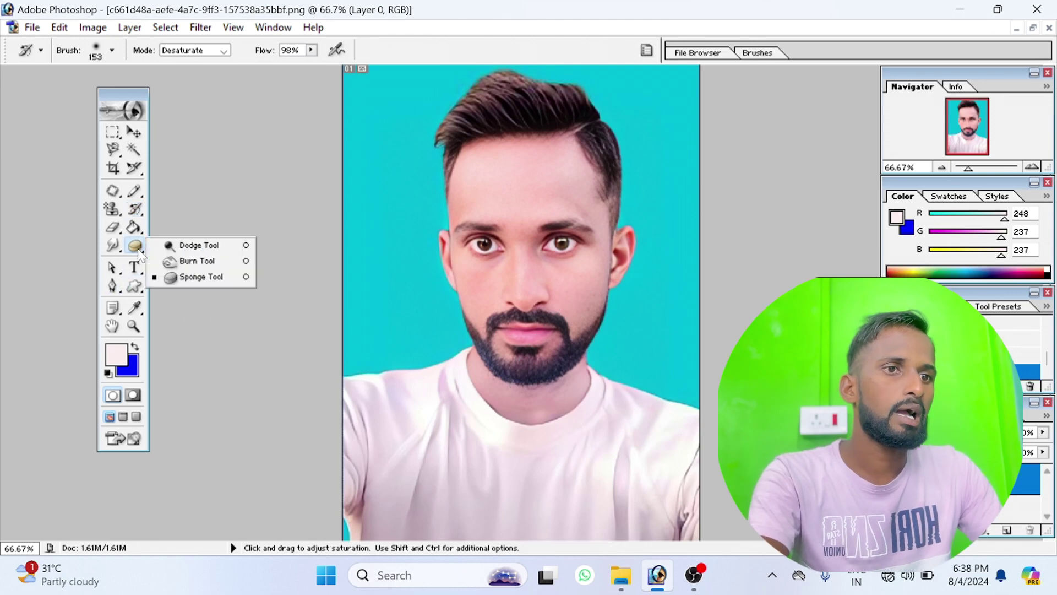
Set the Dodge Tool to a 133 px brush at 32% midtone exposure and lighten the eyes and forehead.
click(188, 246)
right_click(578, 247)
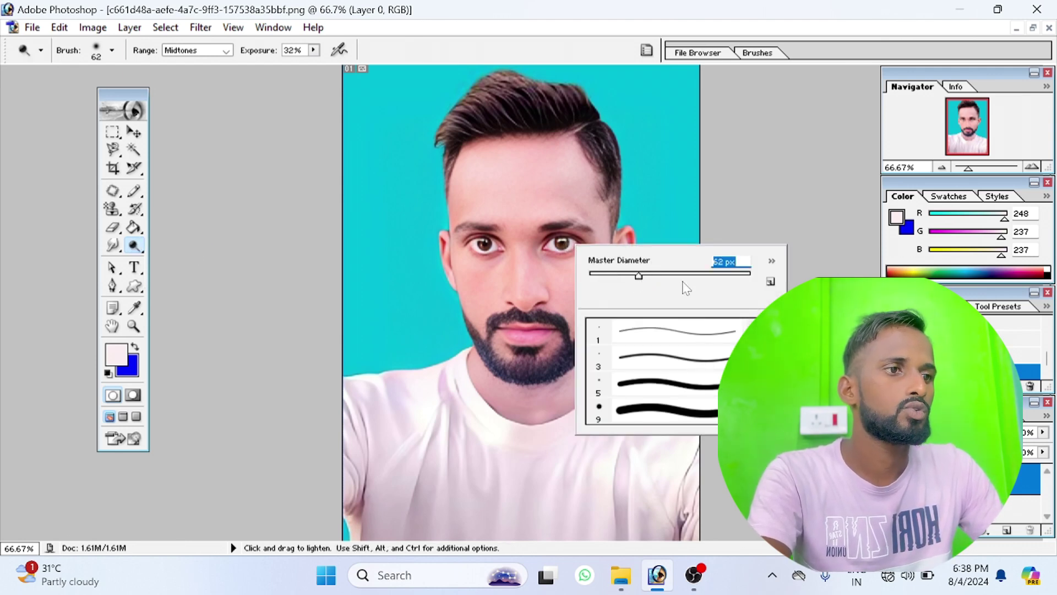
text(133)
key(Return)
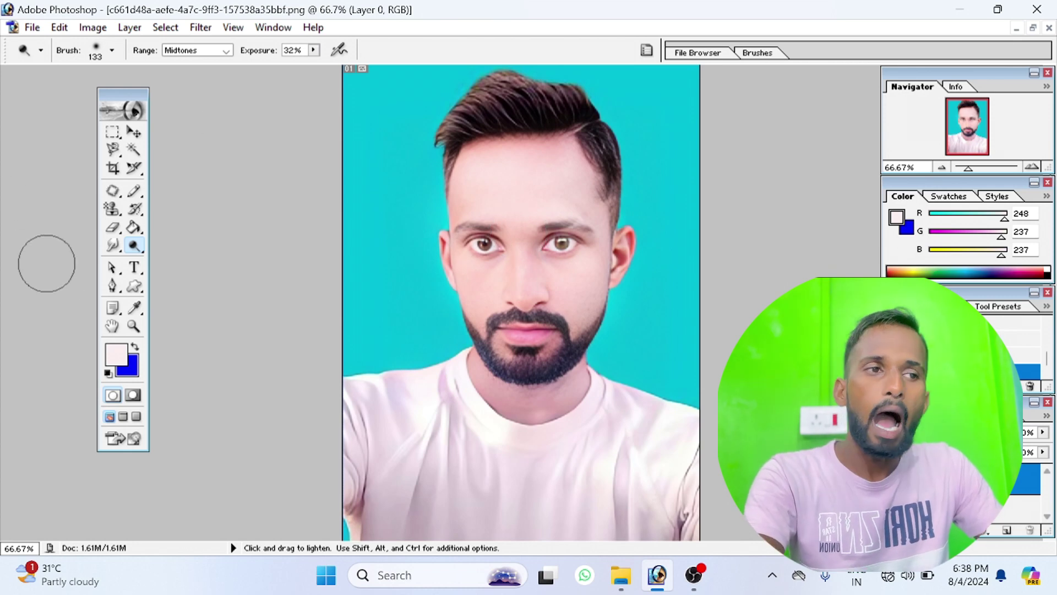
click(128, 250)
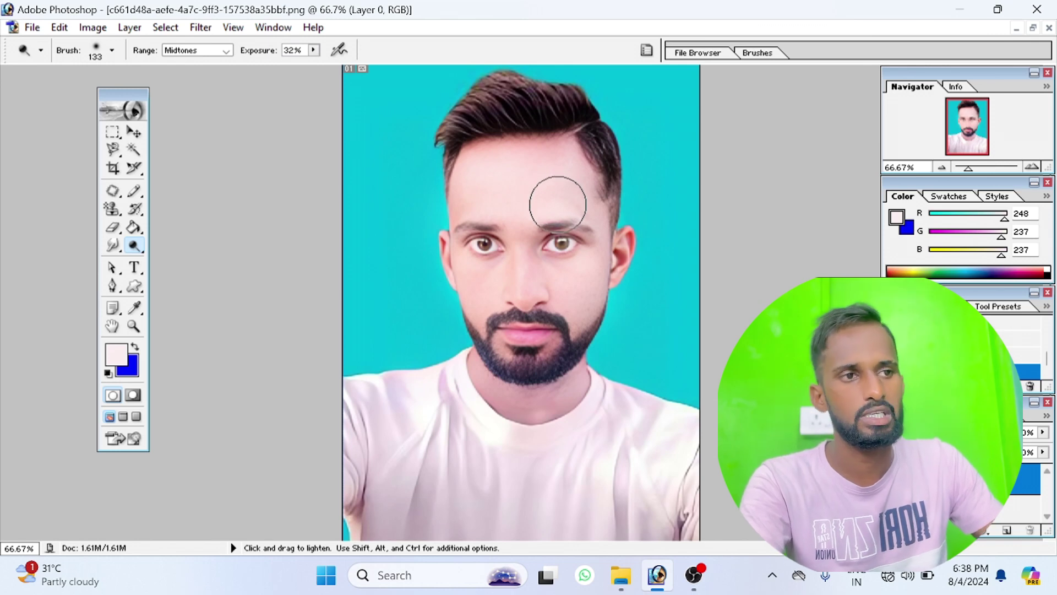
drag(134, 245, 185, 264)
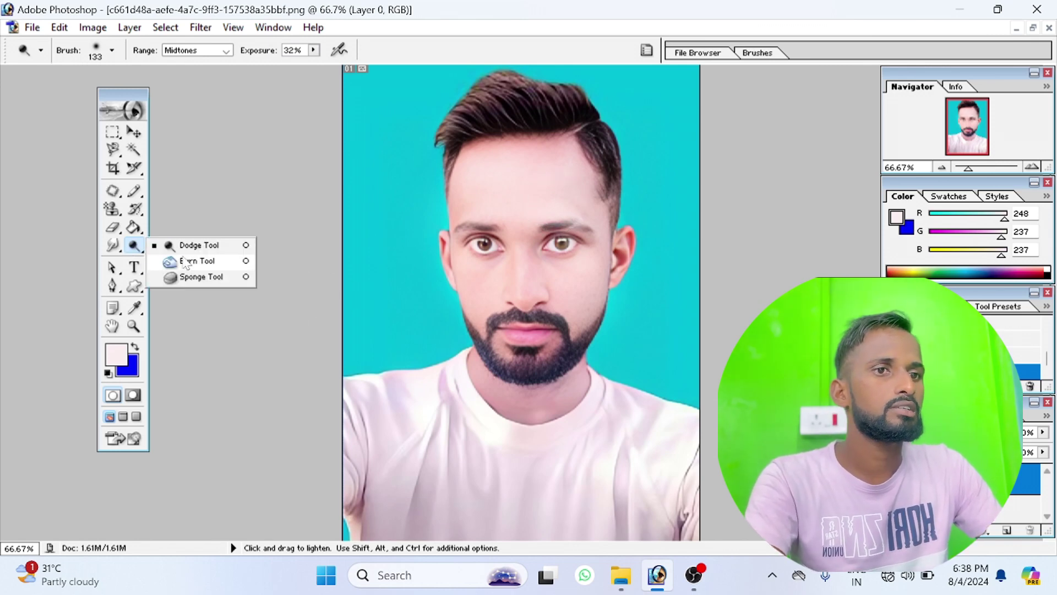
Set the Burn Tool to 43% midtone exposure, resizing its brush from 143 px to 41 px, and darken the eyes slightly.
click(204, 266)
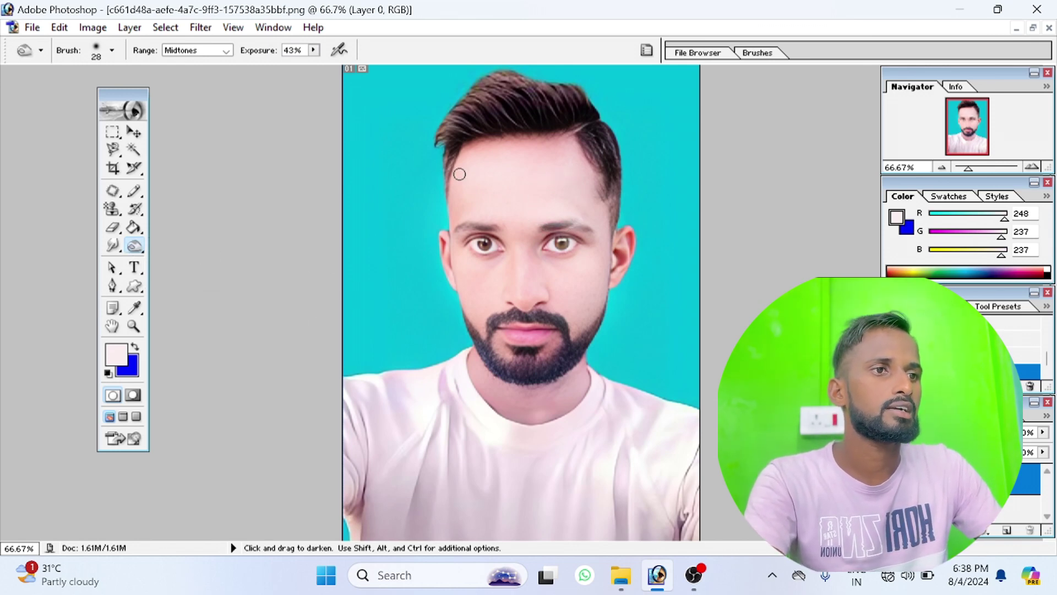
right_click(510, 140)
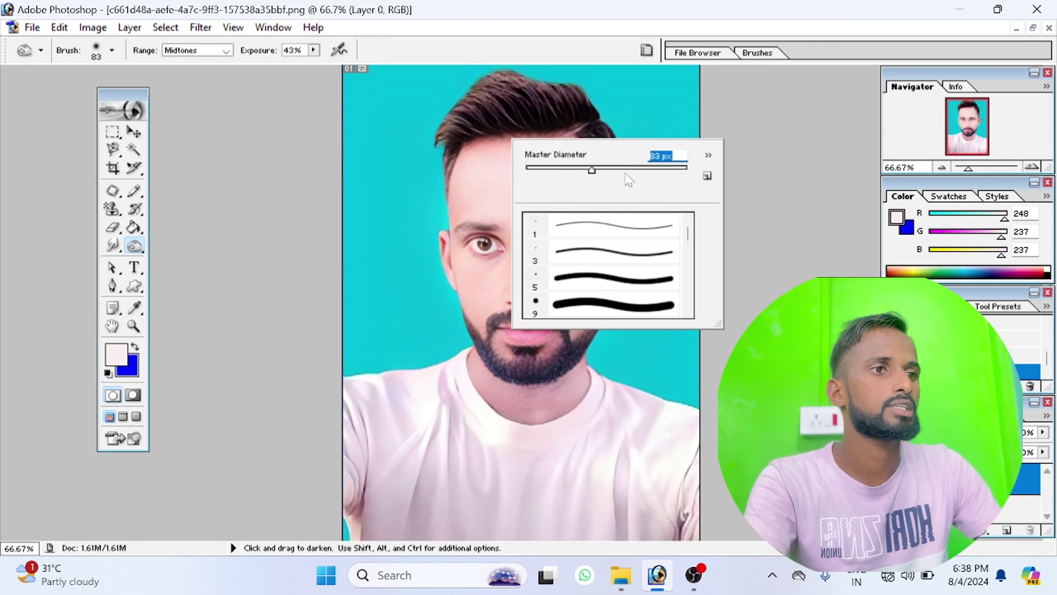
click(624, 169)
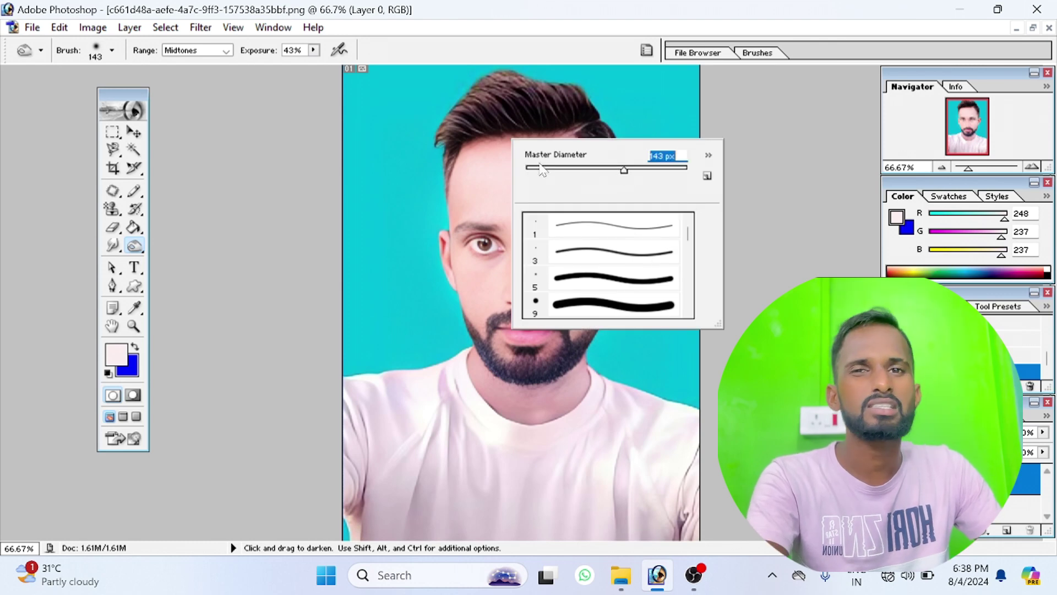
click(478, 113)
right_click(588, 216)
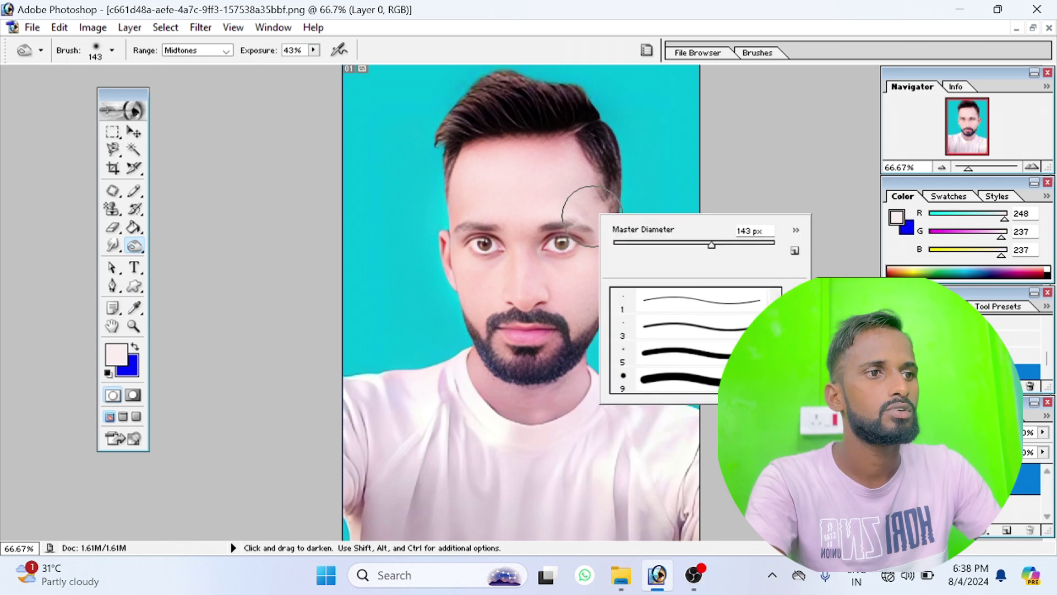
drag(633, 244, 645, 244)
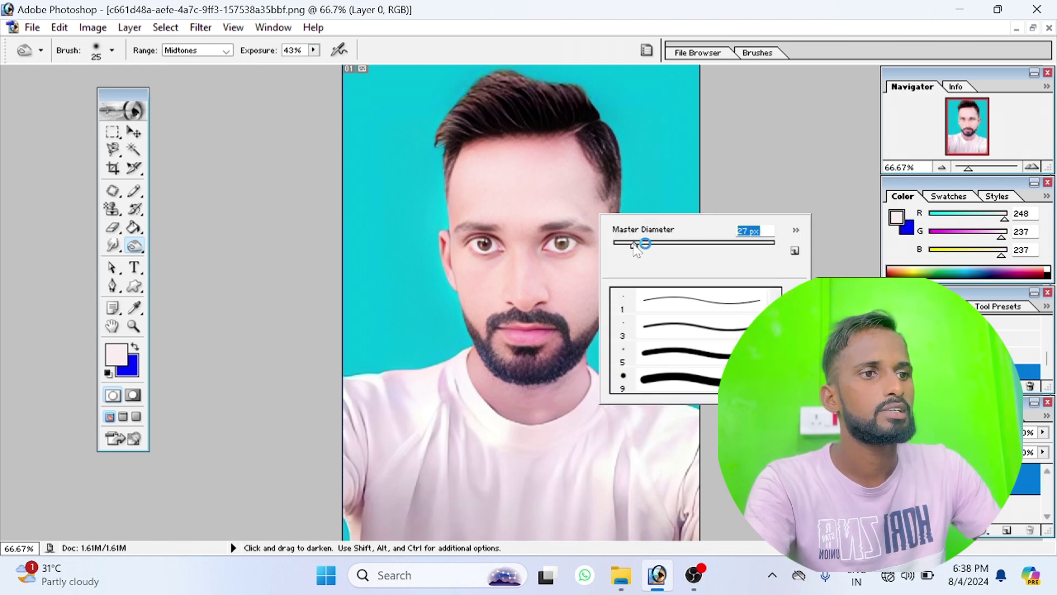
click(489, 329)
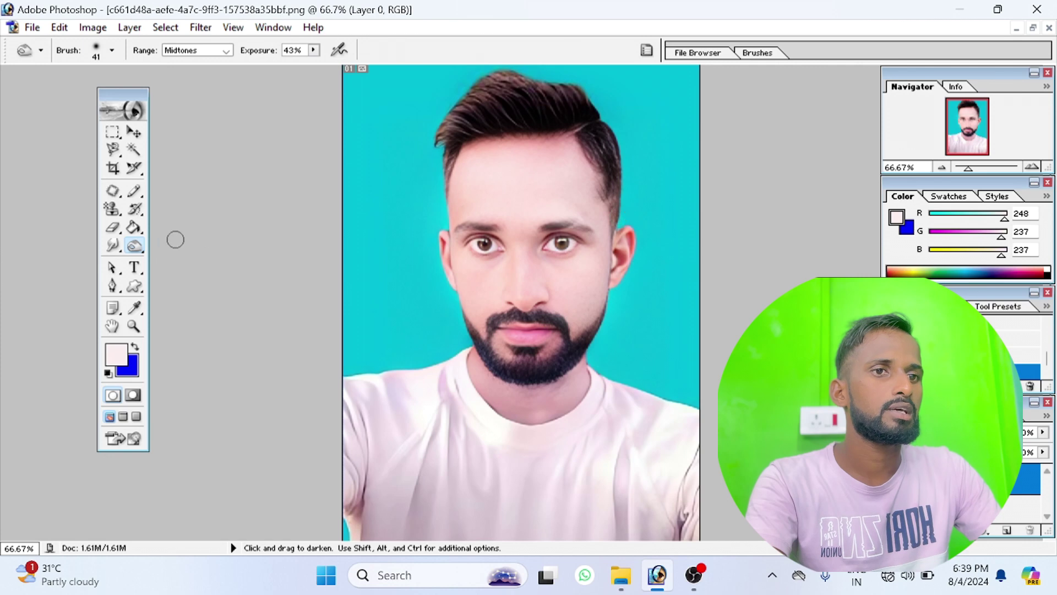
right_click(145, 248)
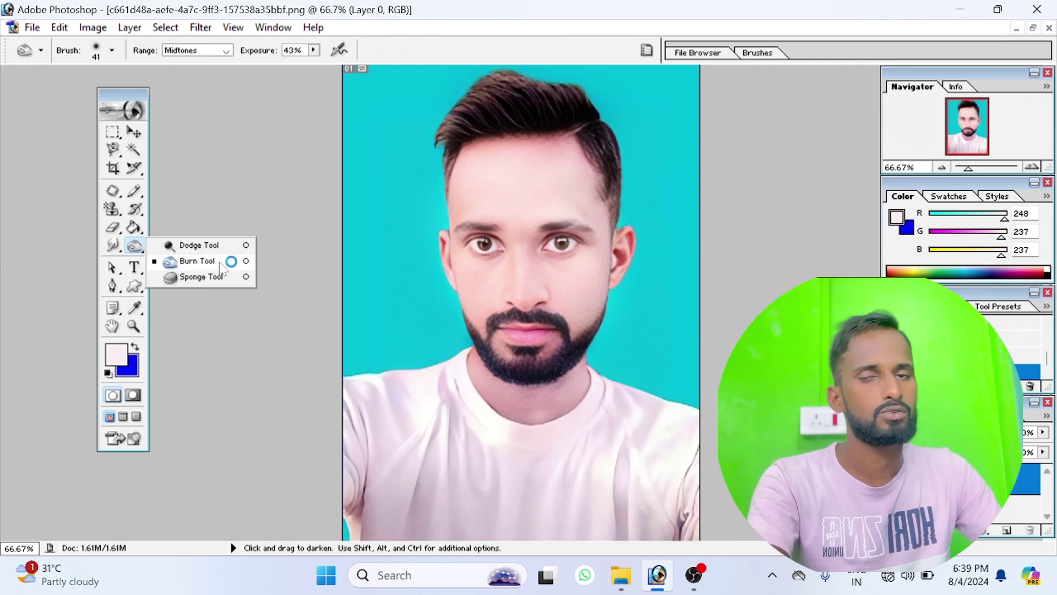
Desaturate the face from forehead to neck with a 153 px Sponge Tool brush at 98% flow.
click(219, 262)
right_click(144, 249)
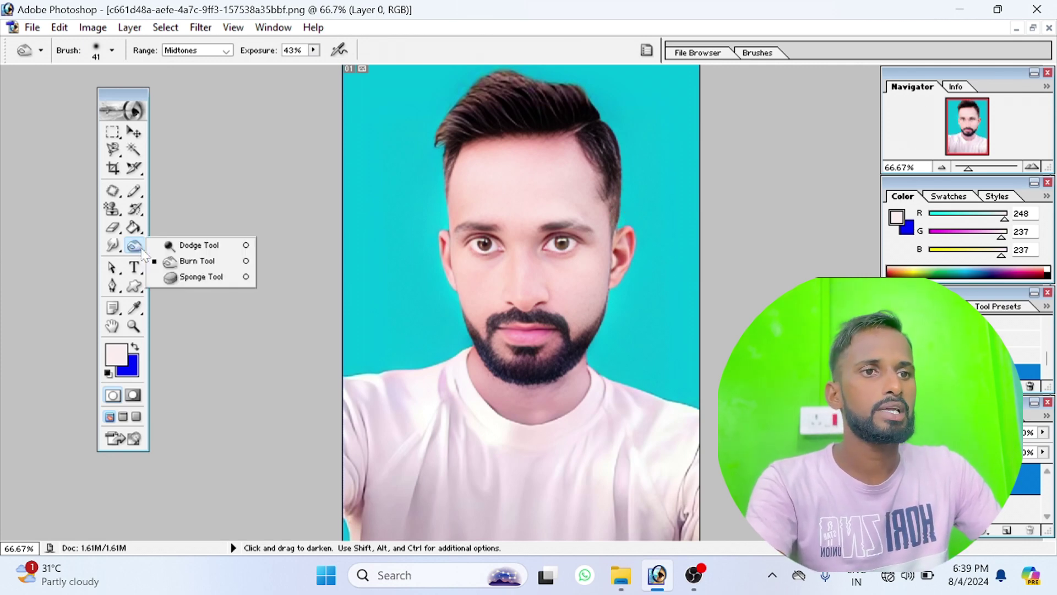
click(230, 278)
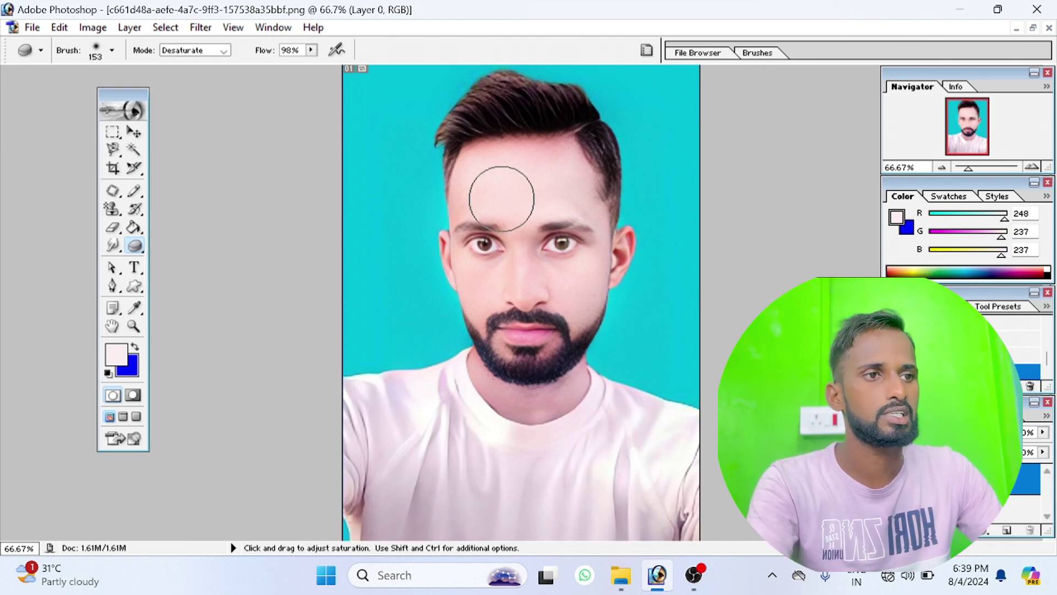
drag(556, 247, 483, 415)
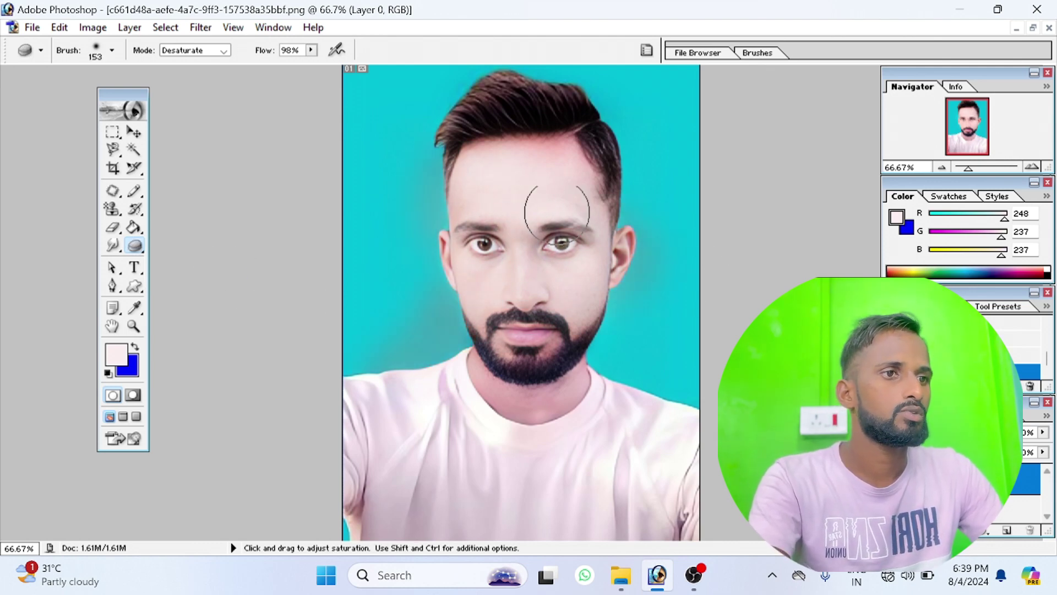